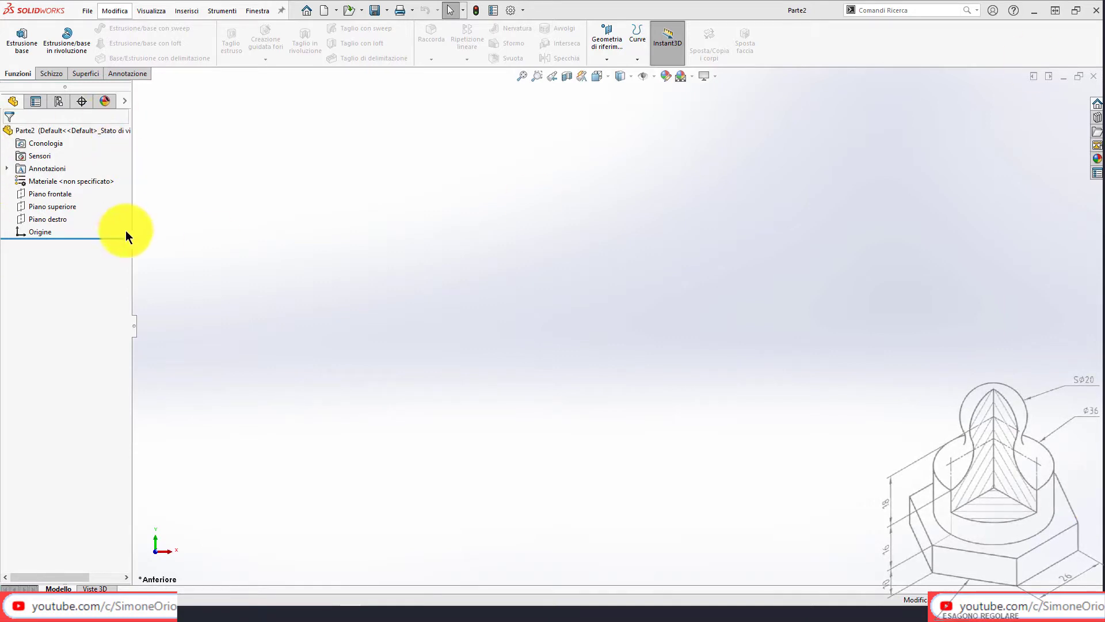
Apply aluminium alloy 3.3549 (EN-AW 5182) from Leghe di alluminio DIN as the part material.
{"action": "right_click", "coordinate": [81, 181]}
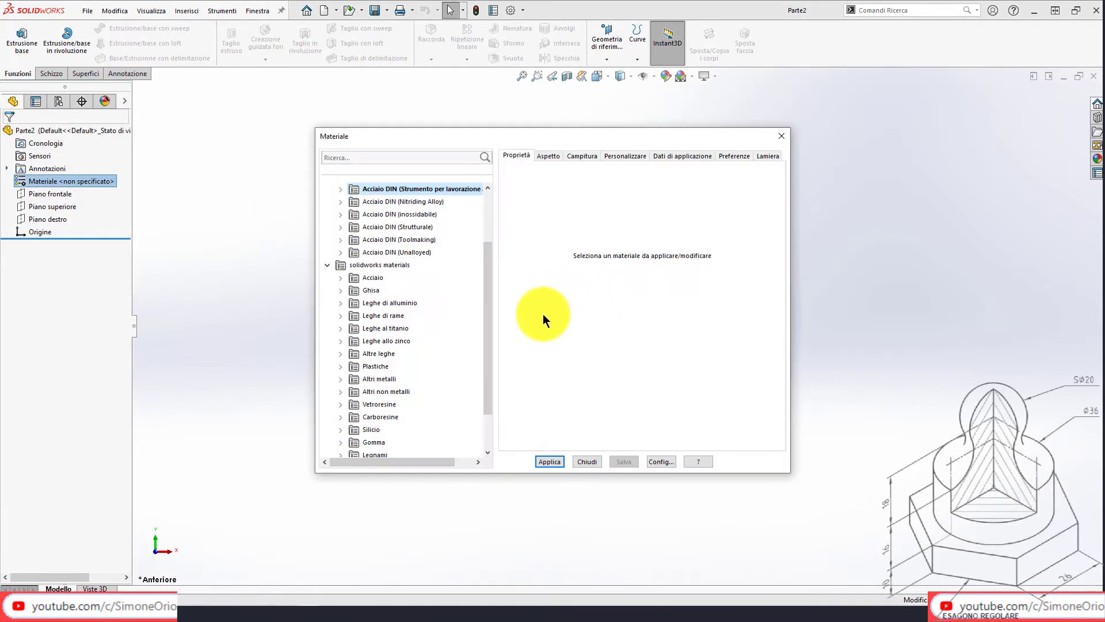
{"action": "left_click_drag", "start_coordinate": [493, 317], "coordinate": [489, 240]}
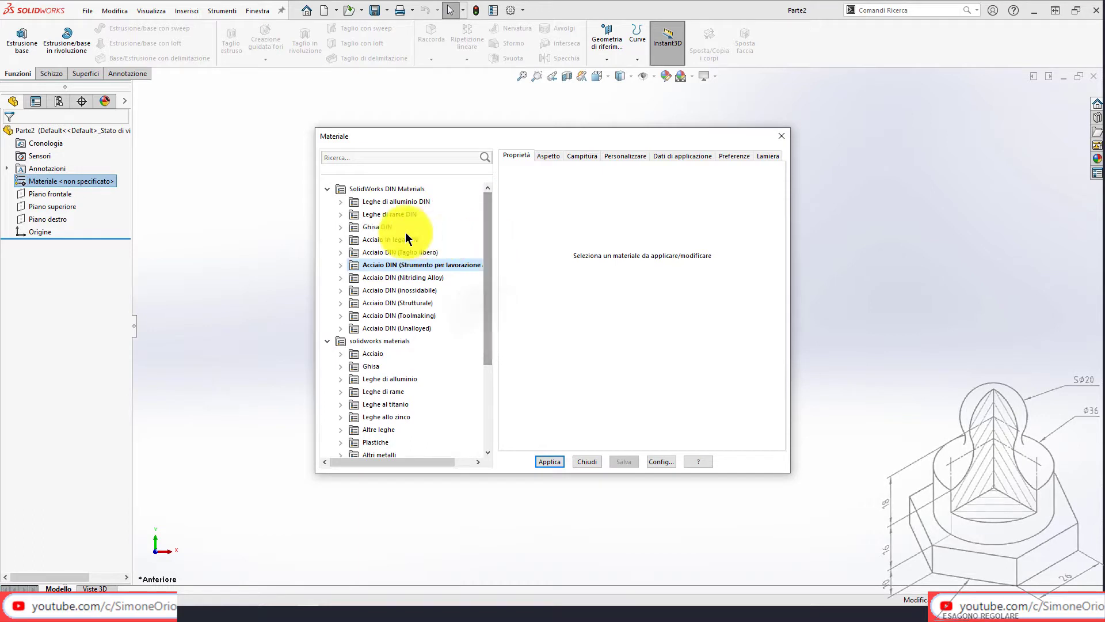
{"action": "double_click", "coordinate": [352, 202]}
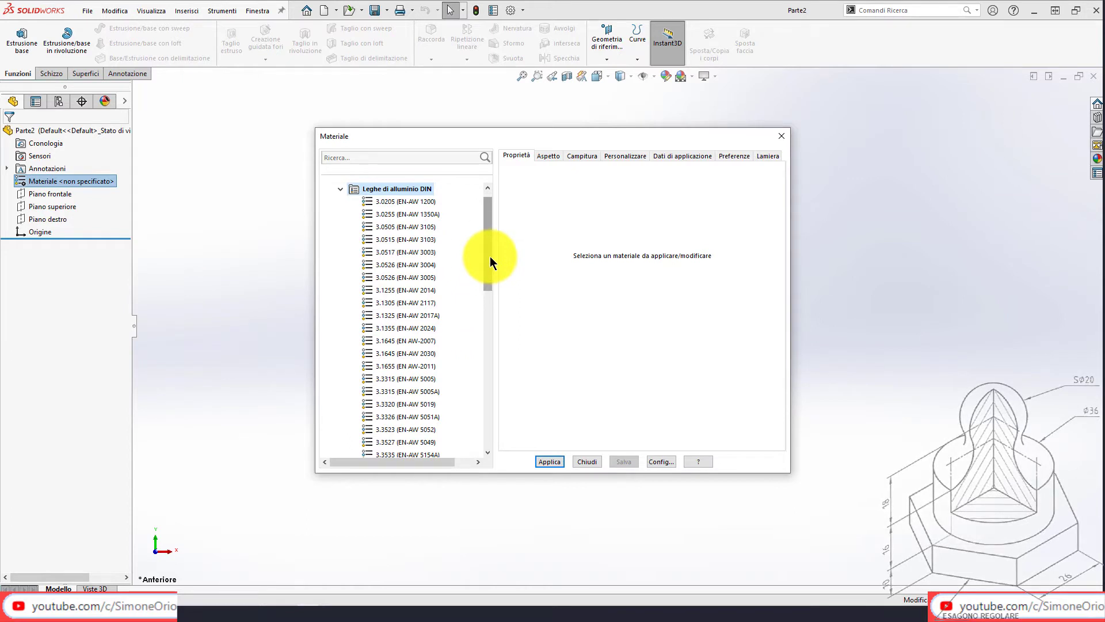
{"action": "left_click_drag", "start_coordinate": [489, 256], "coordinate": [489, 343]}
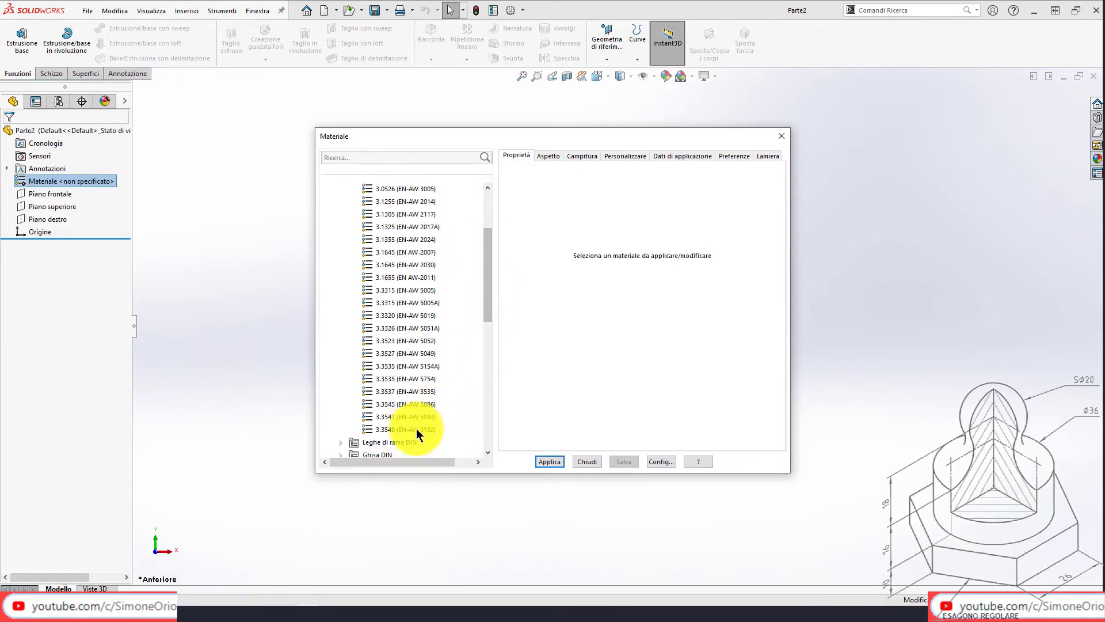
{"action": "left_click", "coordinate": [416, 429]}
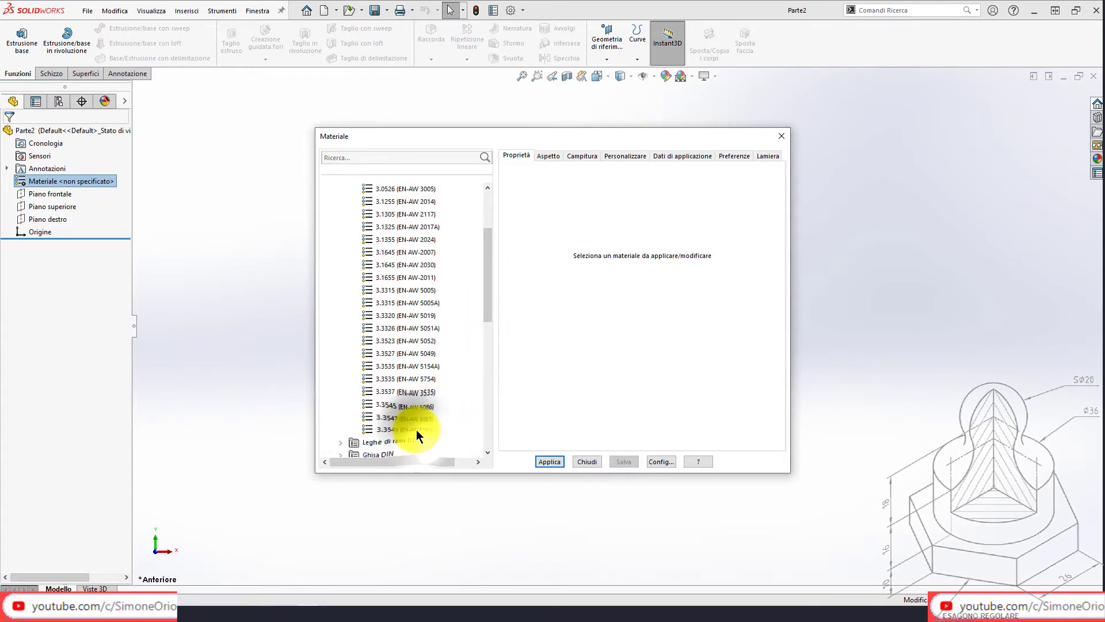
{"action": "left_click", "coordinate": [557, 464]}
{"action": "left_click", "coordinate": [579, 461]}
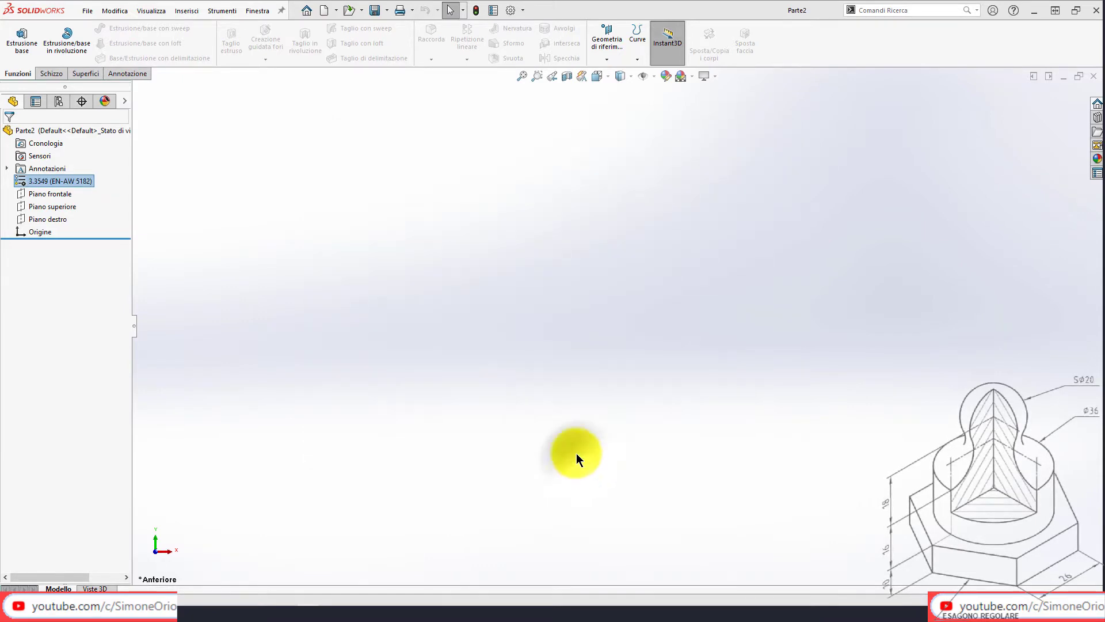
On Piano frontale, draw a 6-sided polygon centred on the origin.
{"action": "left_click", "coordinate": [55, 194]}
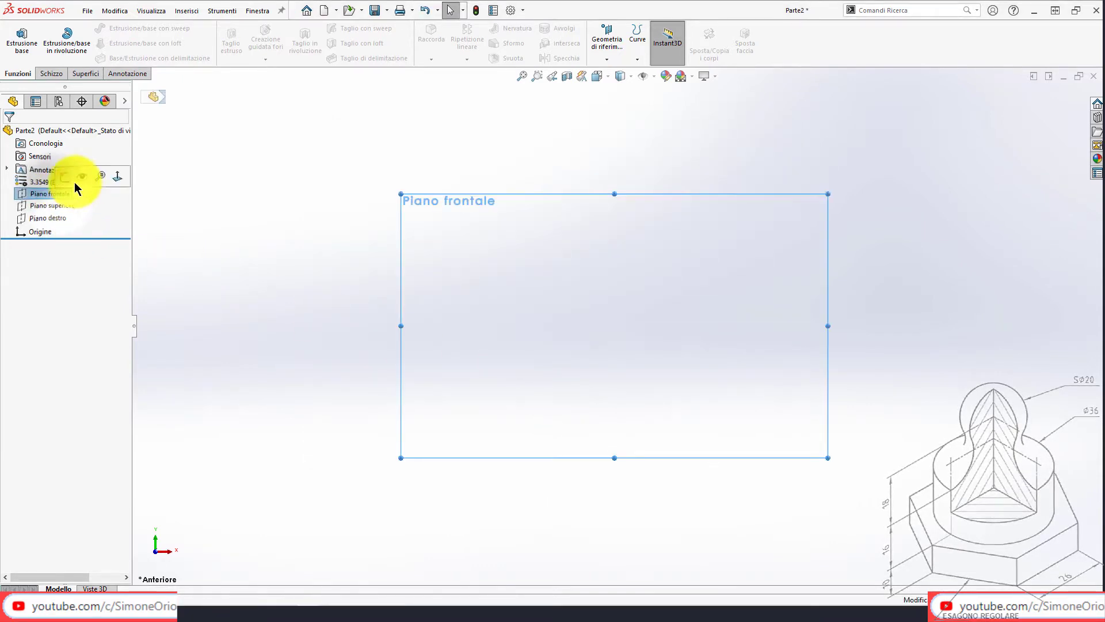
{"action": "left_click", "coordinate": [63, 180]}
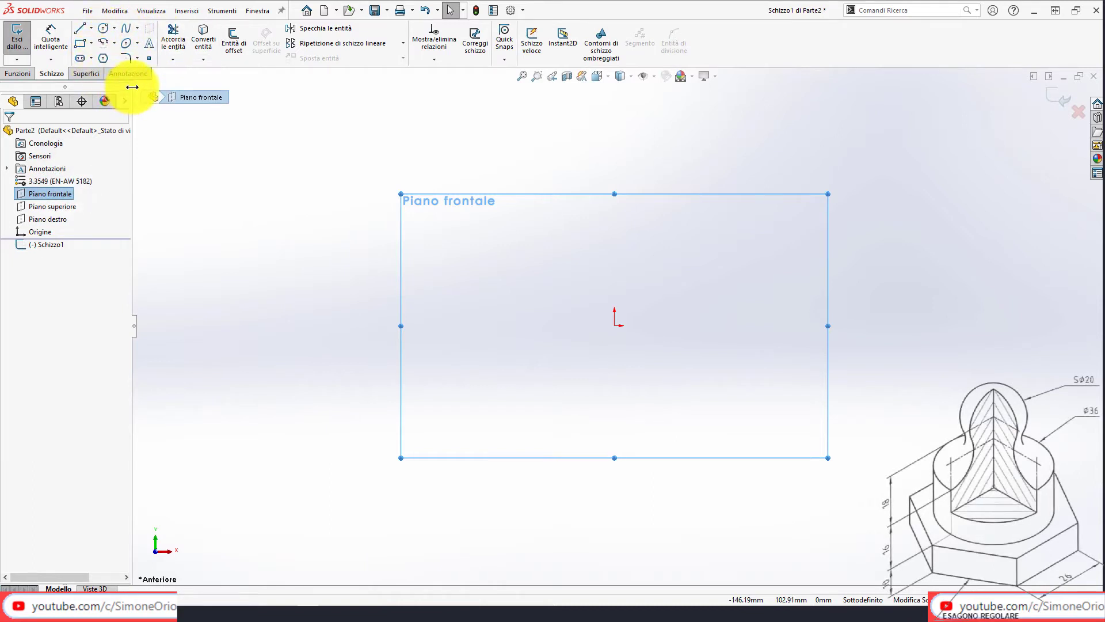
{"action": "left_click", "coordinate": [104, 60]}
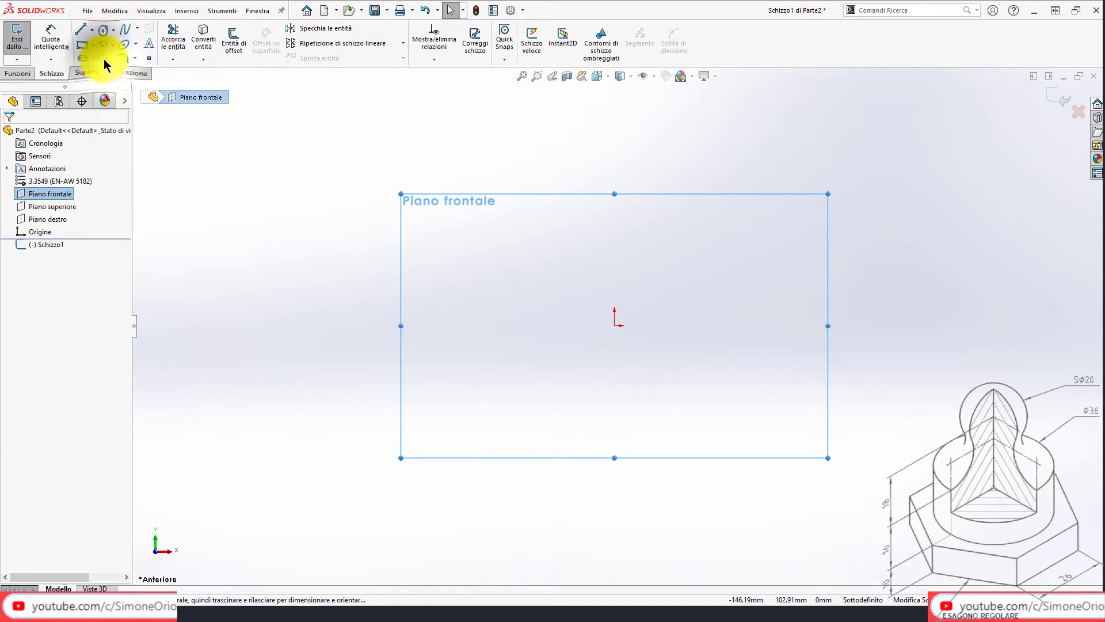
{"action": "left_click", "coordinate": [614, 327]}
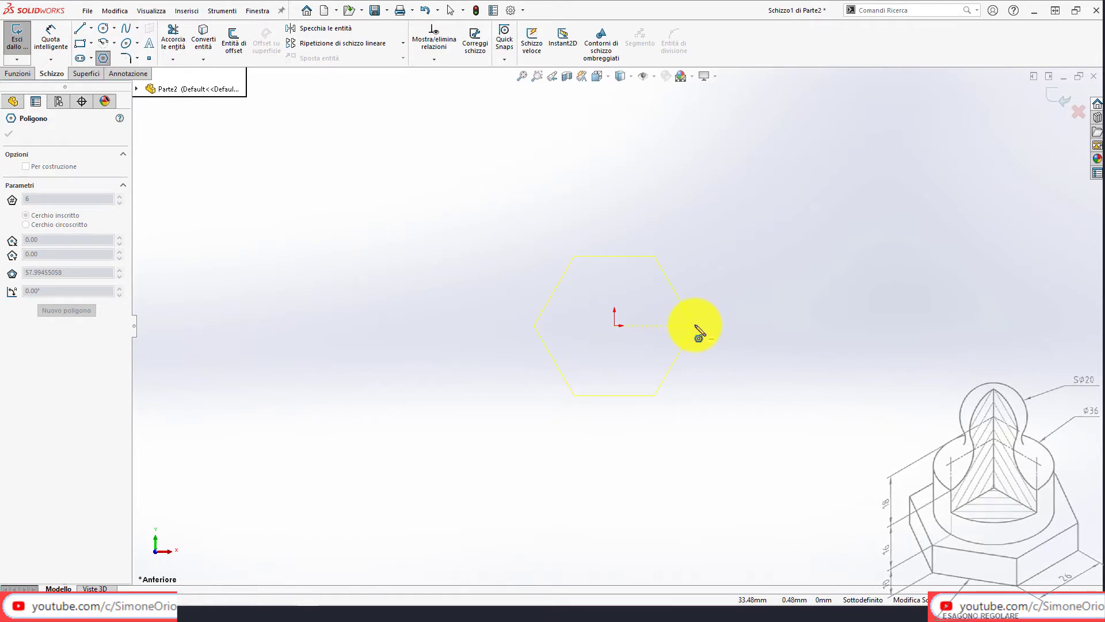
{"action": "left_click", "coordinate": [695, 326]}
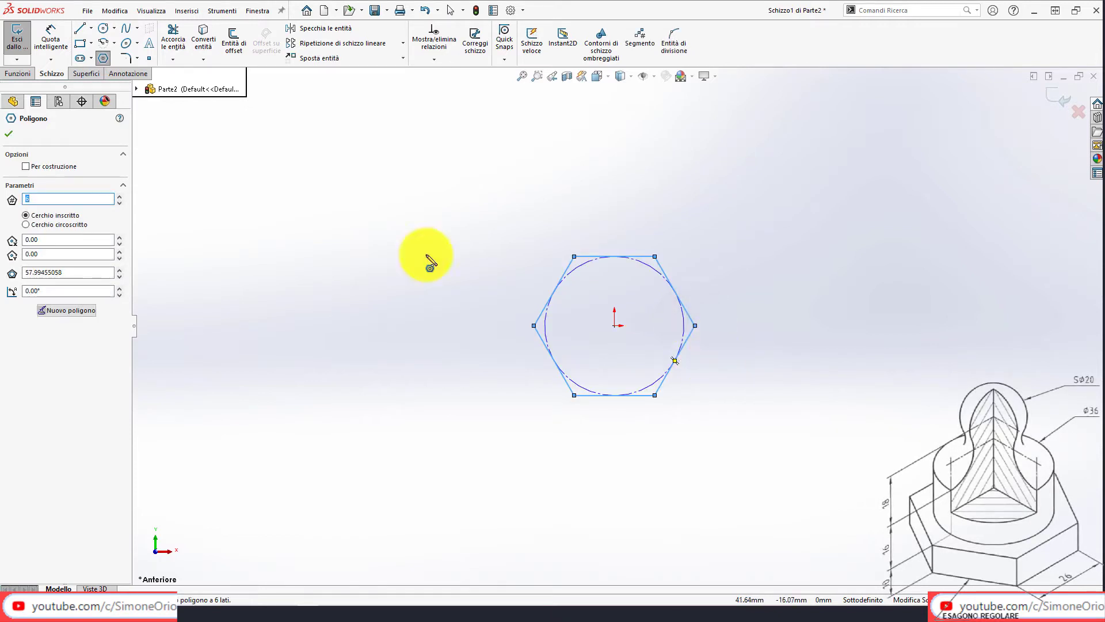
{"action": "left_click", "coordinate": [51, 35]}
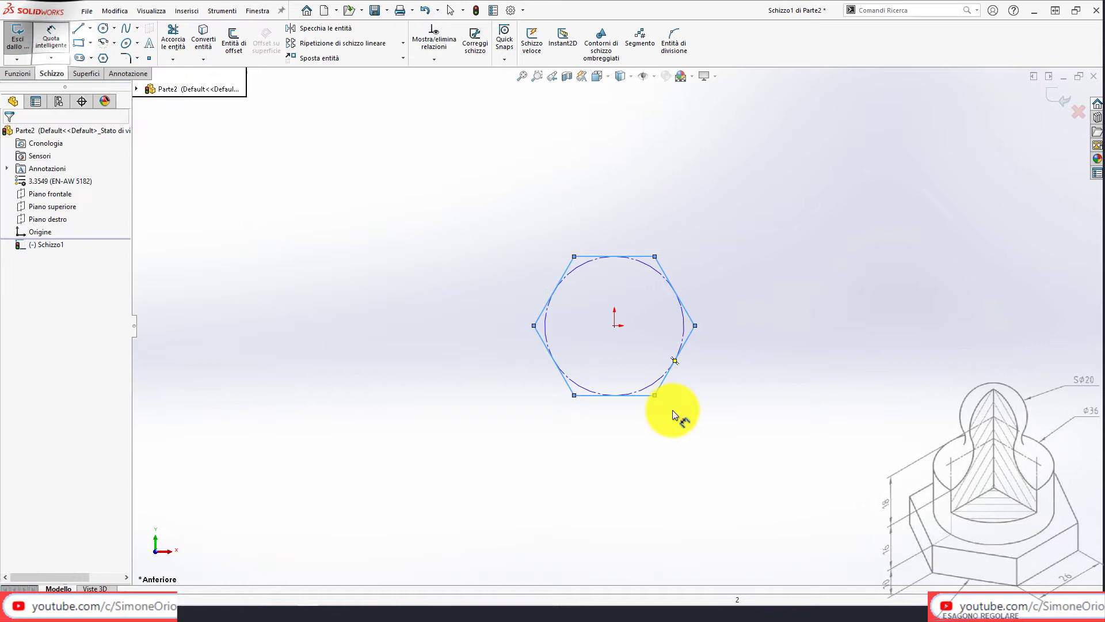
Dimension the hexagon's bottom edge to 26 mm.
{"action": "left_click", "coordinate": [642, 396]}
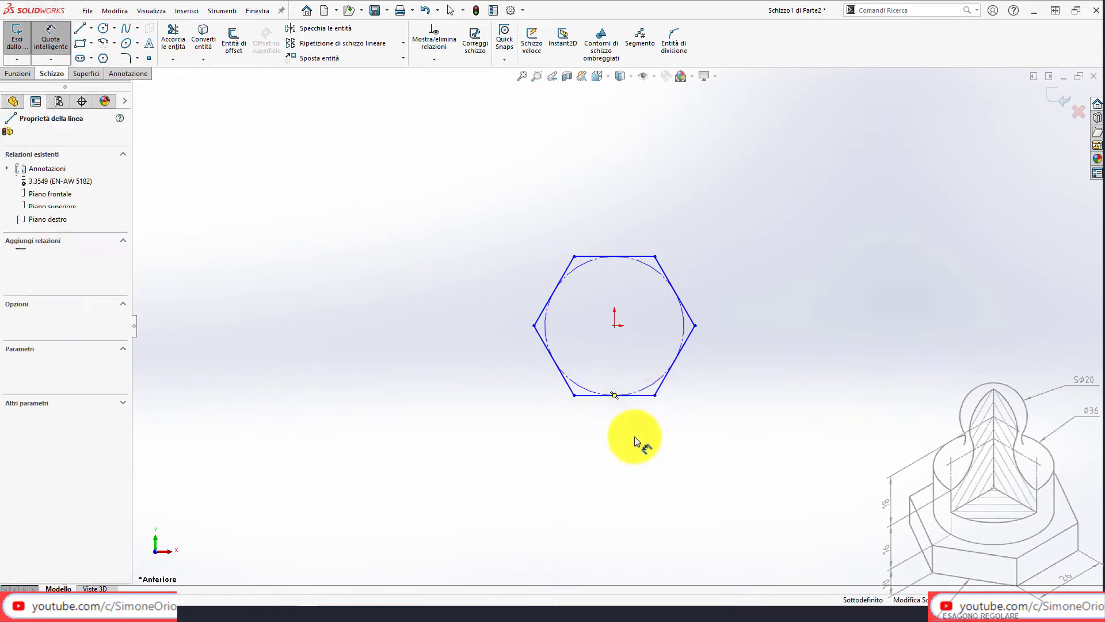
{"action": "left_click", "coordinate": [617, 438]}
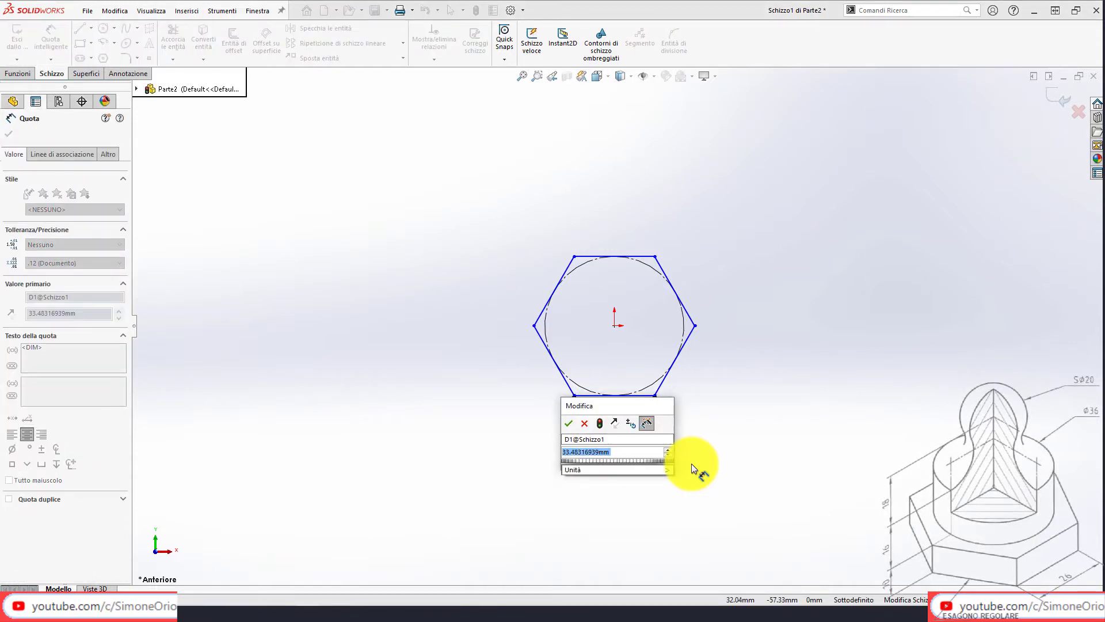
{"action": "type", "text": "26"}
{"action": "key", "text": "Return"}
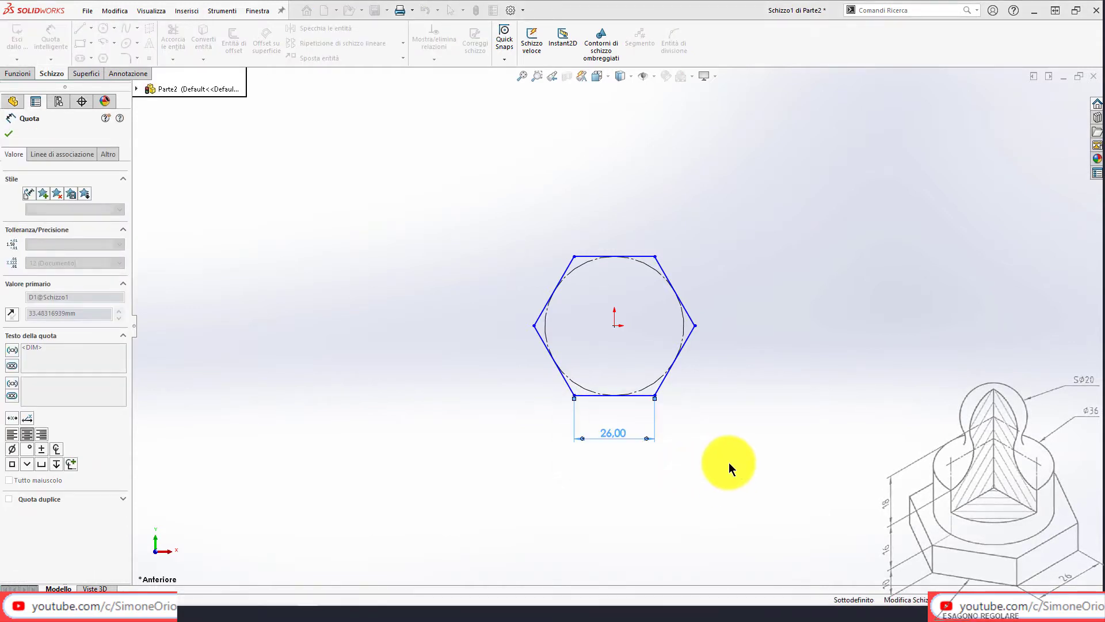
{"action": "key", "text": "Escape"}
Add a Horizontal relation between the hexagon's centre and its right vertex.
{"action": "left_click", "coordinate": [695, 326]}
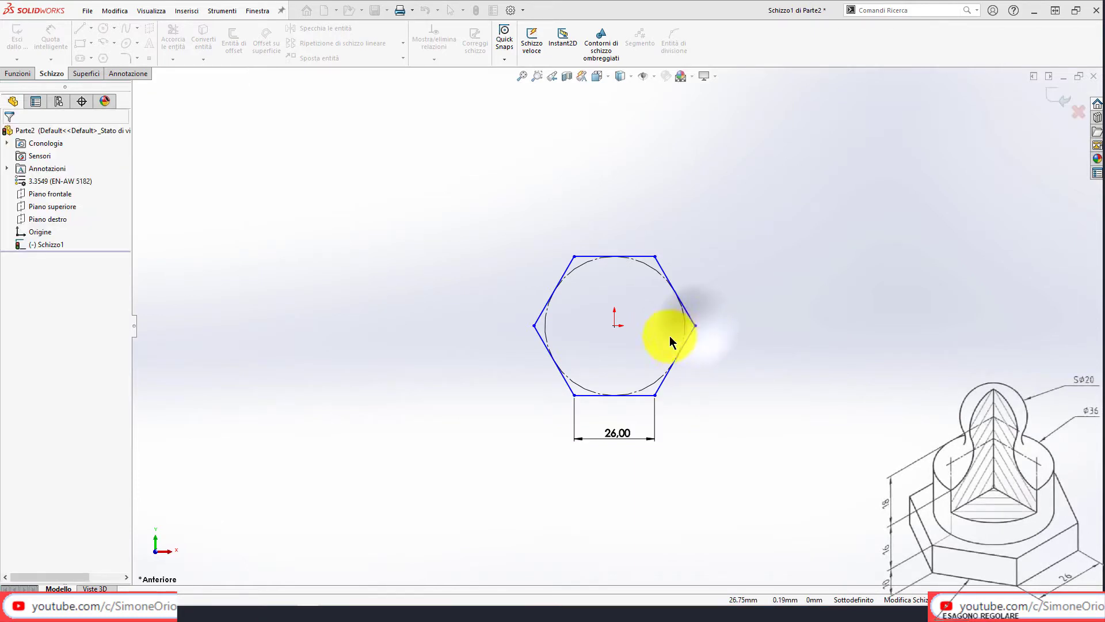
{"action": "left_click", "coordinate": [613, 327], "text": "ctrl"}
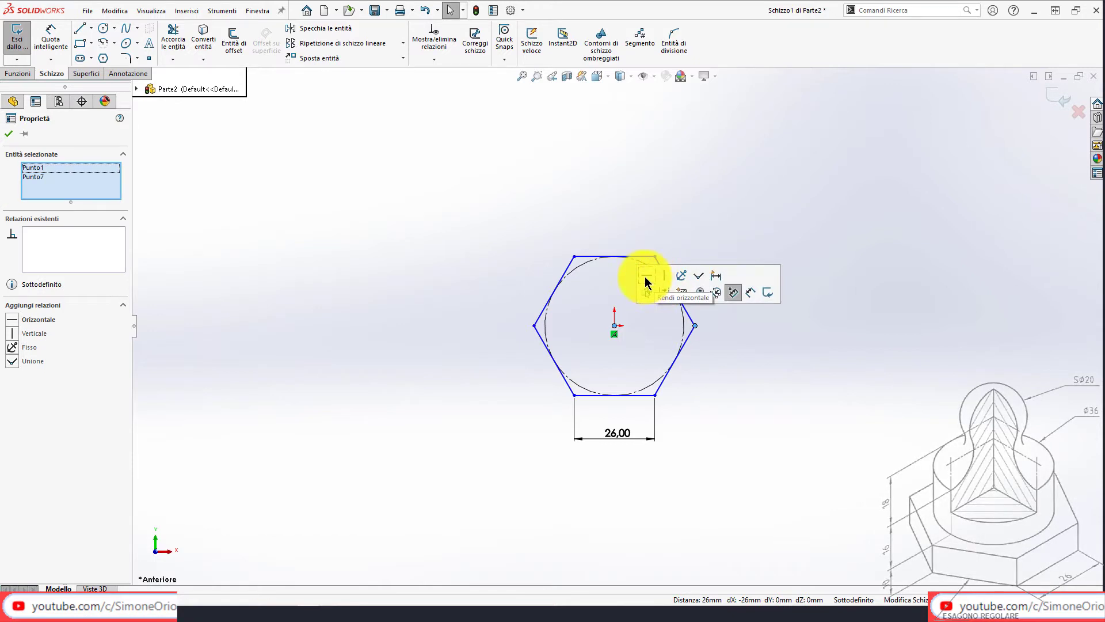
{"action": "left_click", "coordinate": [646, 277]}
{"action": "left_click", "coordinate": [819, 234]}
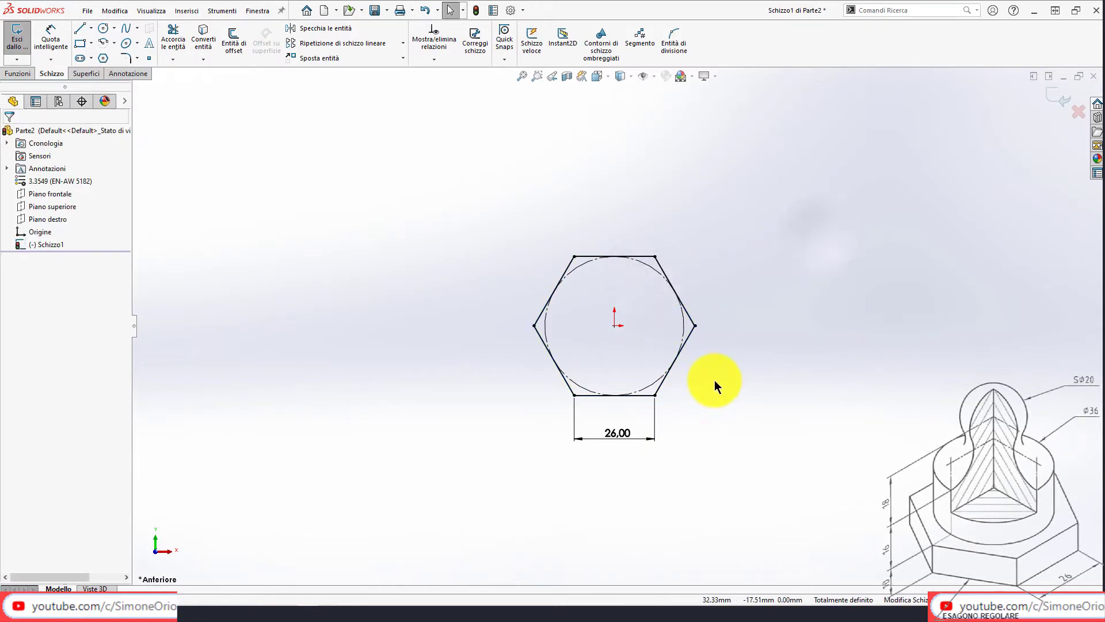
{"action": "left_click", "coordinate": [625, 395]}
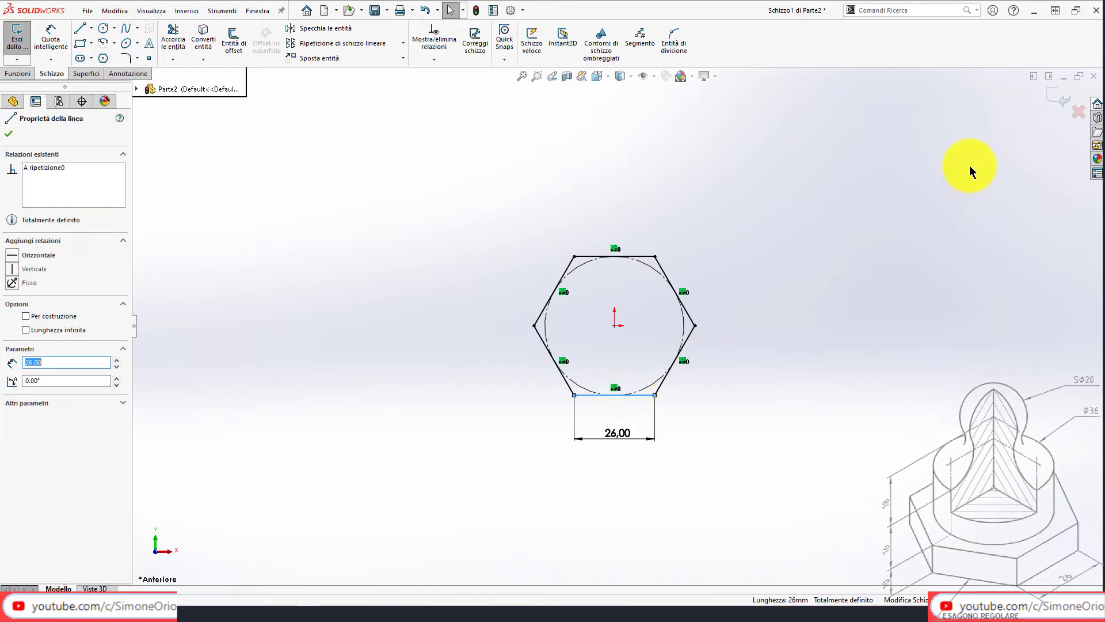
{"action": "middle_click_drag", "start_coordinate": [649, 391], "coordinate": [367, 257]}
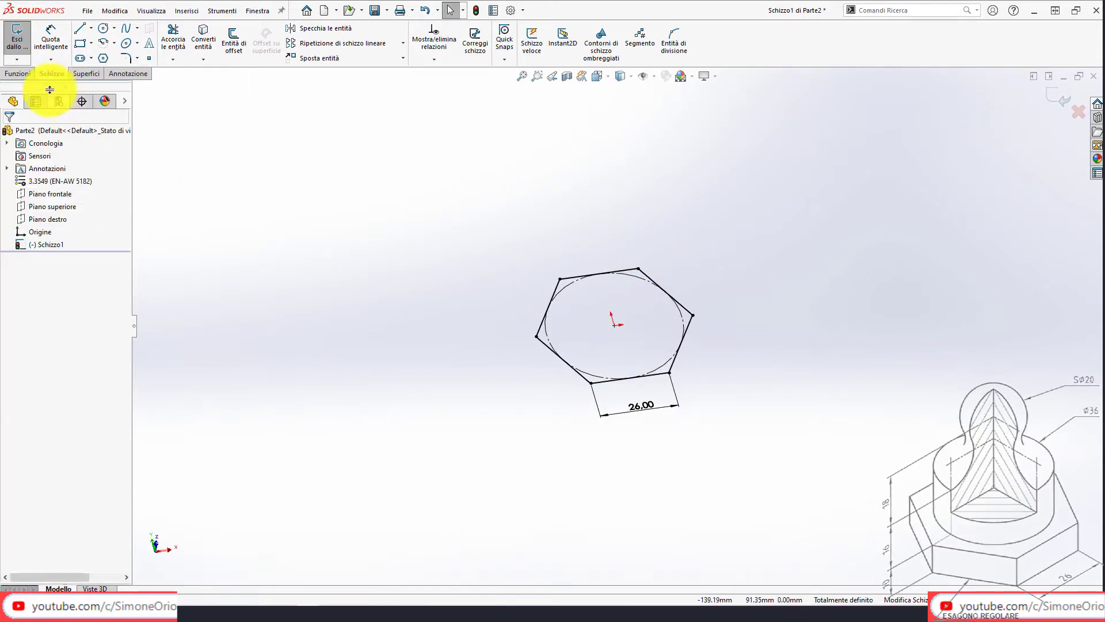
Extrude the hexagon sketch 10 mm blind into a prism (Estrusione1).
{"action": "left_click", "coordinate": [26, 75]}
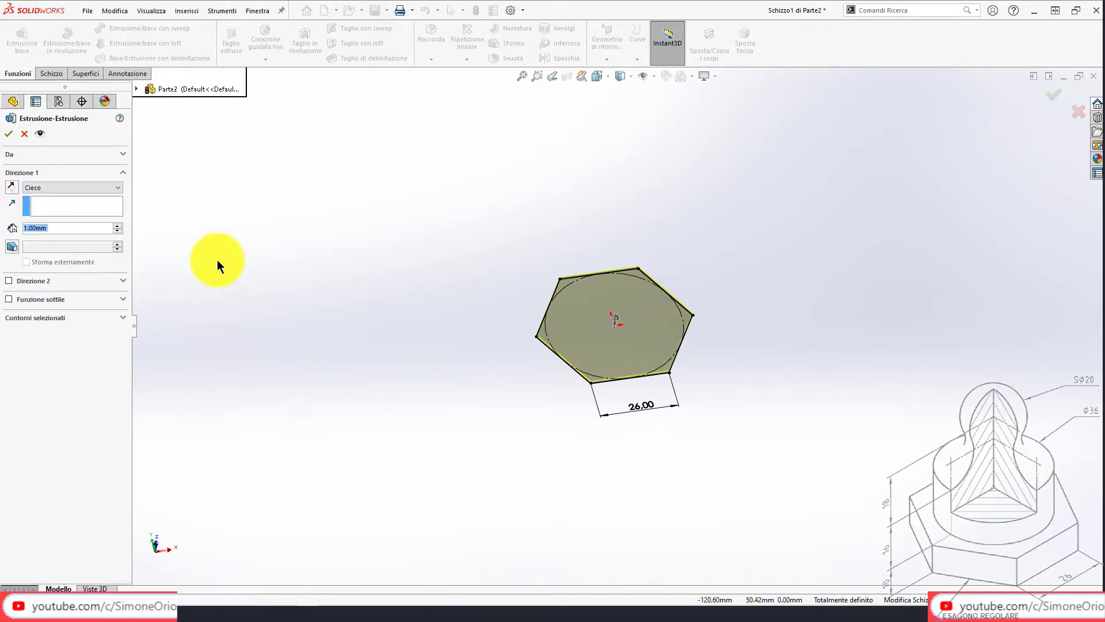
{"action": "type", "text": "10"}
{"action": "key", "text": "Return"}
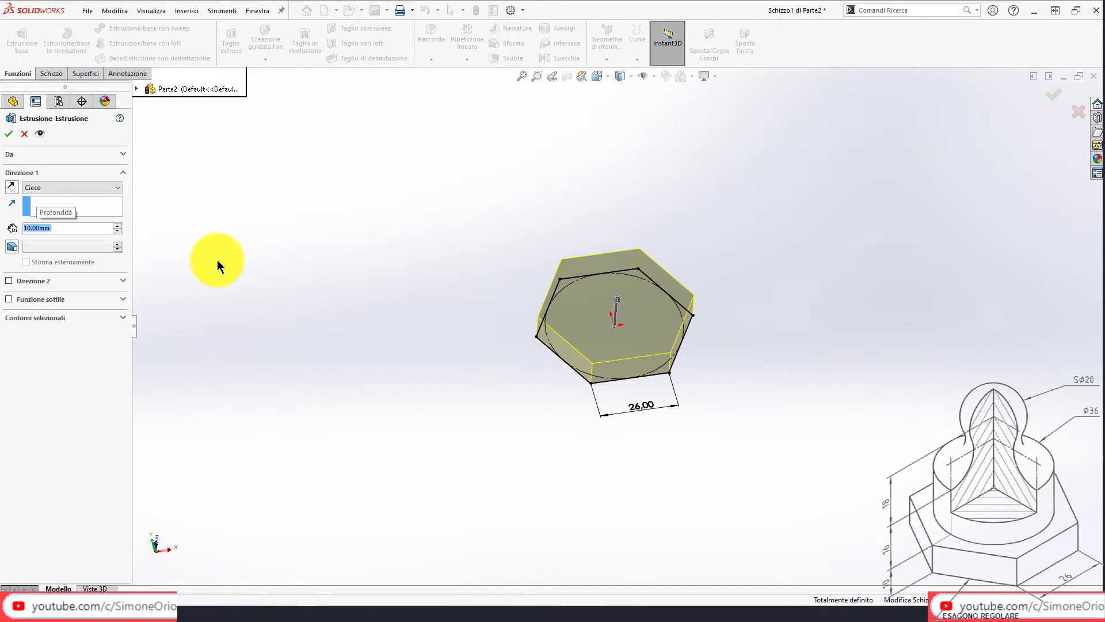
{"action": "left_click", "coordinate": [9, 134]}
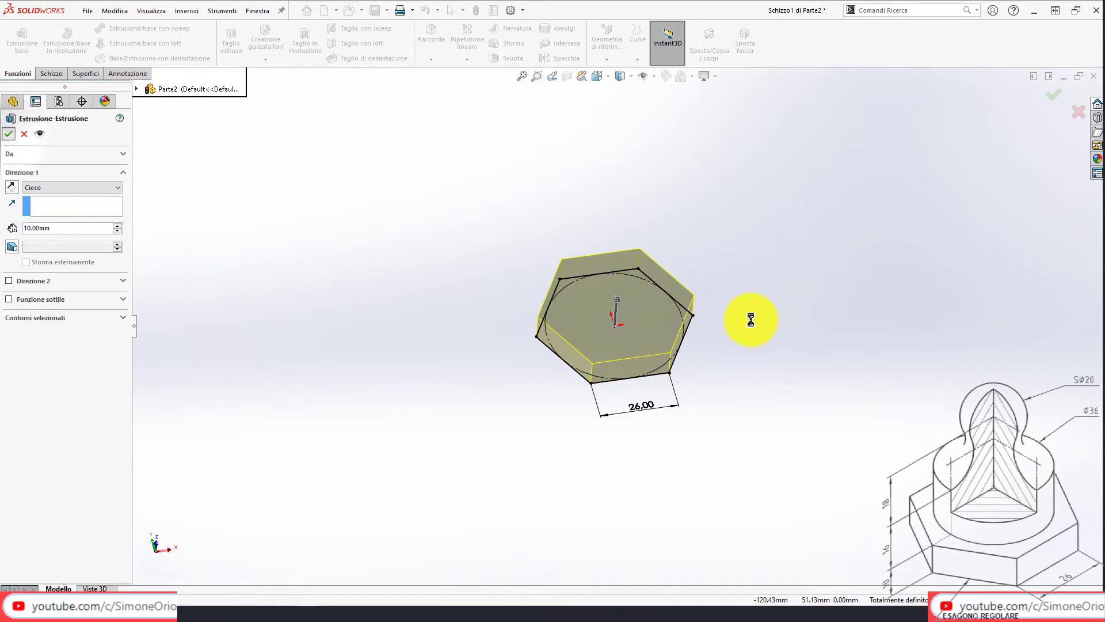
{"action": "middle_click_drag", "start_coordinate": [666, 345], "coordinate": [770, 360]}
{"action": "left_click", "coordinate": [640, 309]}
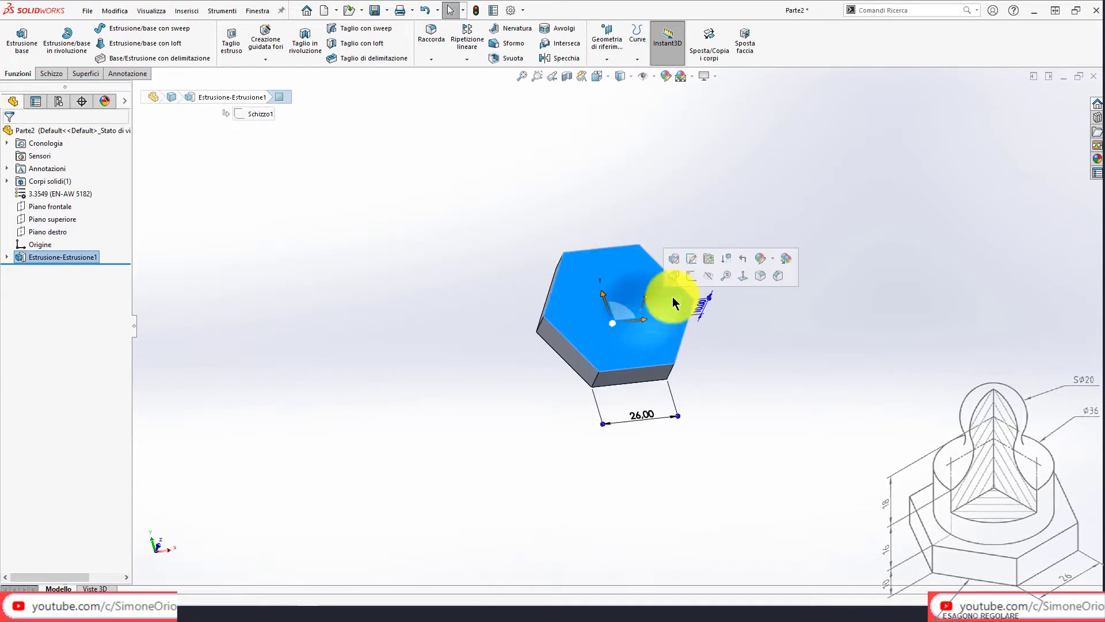
Sketch an origin-centred 36 mm diameter circle on the prism's top face.
{"action": "left_click", "coordinate": [691, 275]}
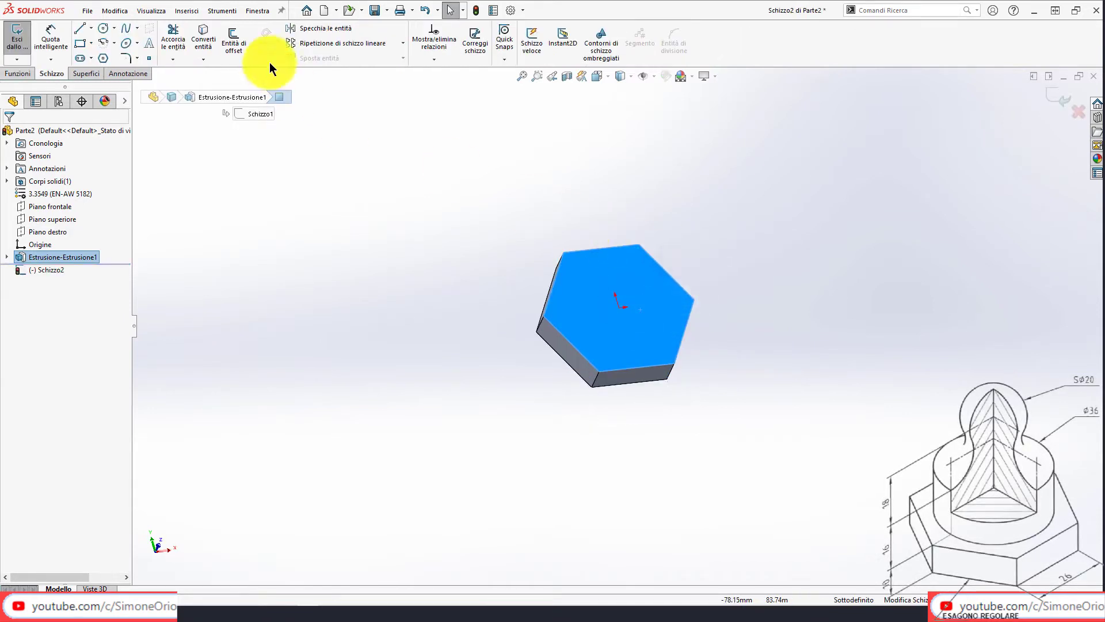
{"action": "left_click", "coordinate": [103, 27]}
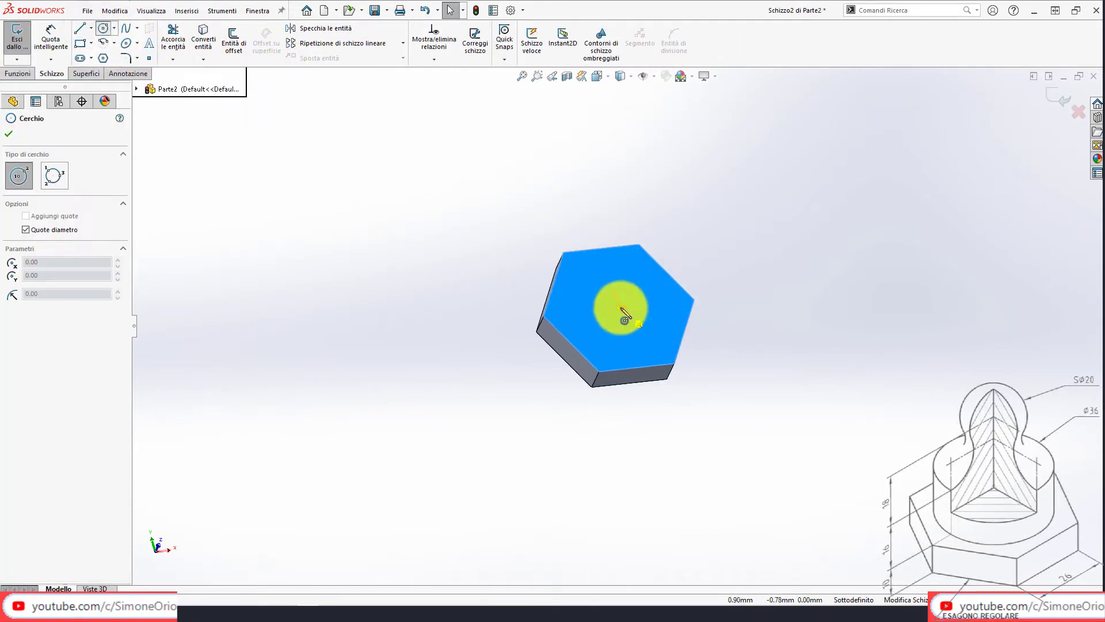
{"action": "left_click_drag", "start_coordinate": [621, 309], "coordinate": [675, 310]}
{"action": "type", "text": "36"}
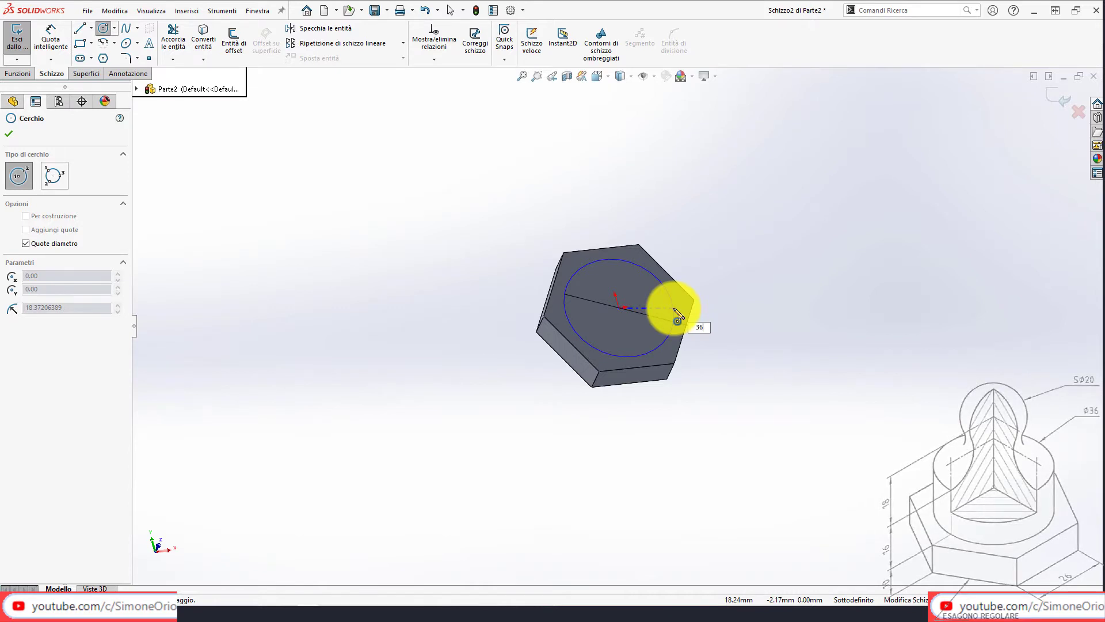
{"action": "key", "text": "Return"}
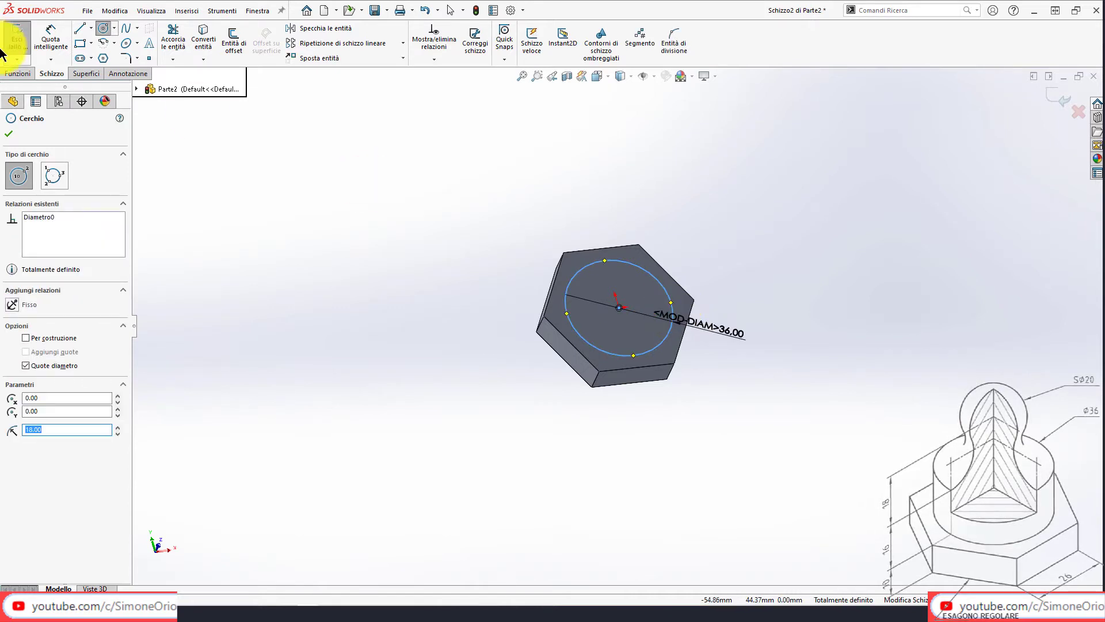
{"action": "left_click", "coordinate": [18, 73]}
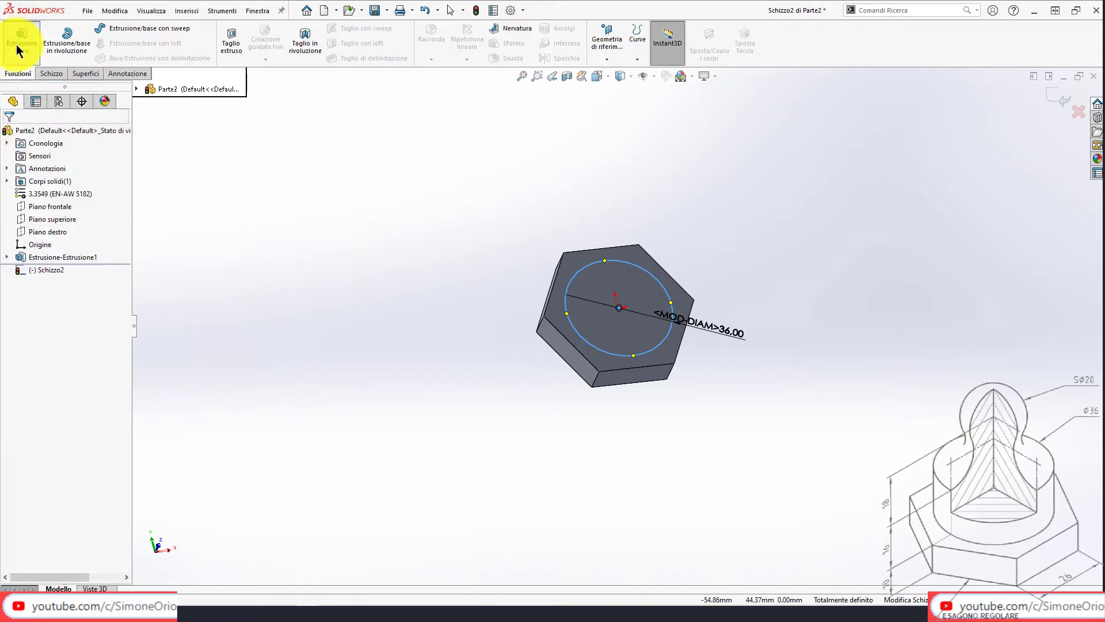
Extrude the 36 mm circle 16 mm blind into a cylindrical boss (Estrusione2).
{"action": "left_click", "coordinate": [18, 49]}
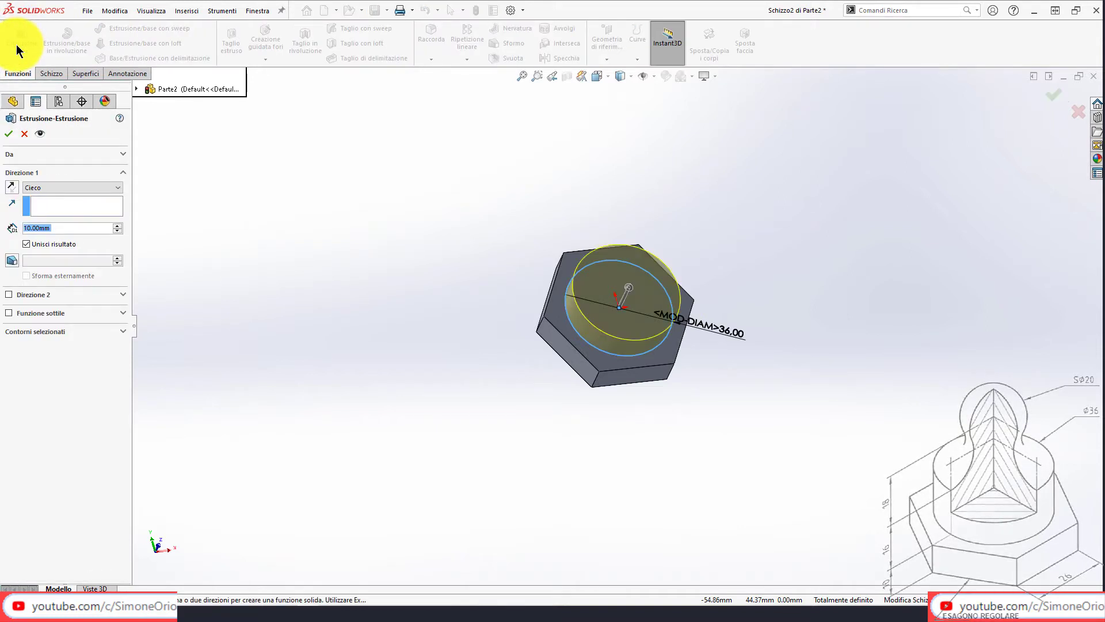
{"action": "type", "text": "16"}
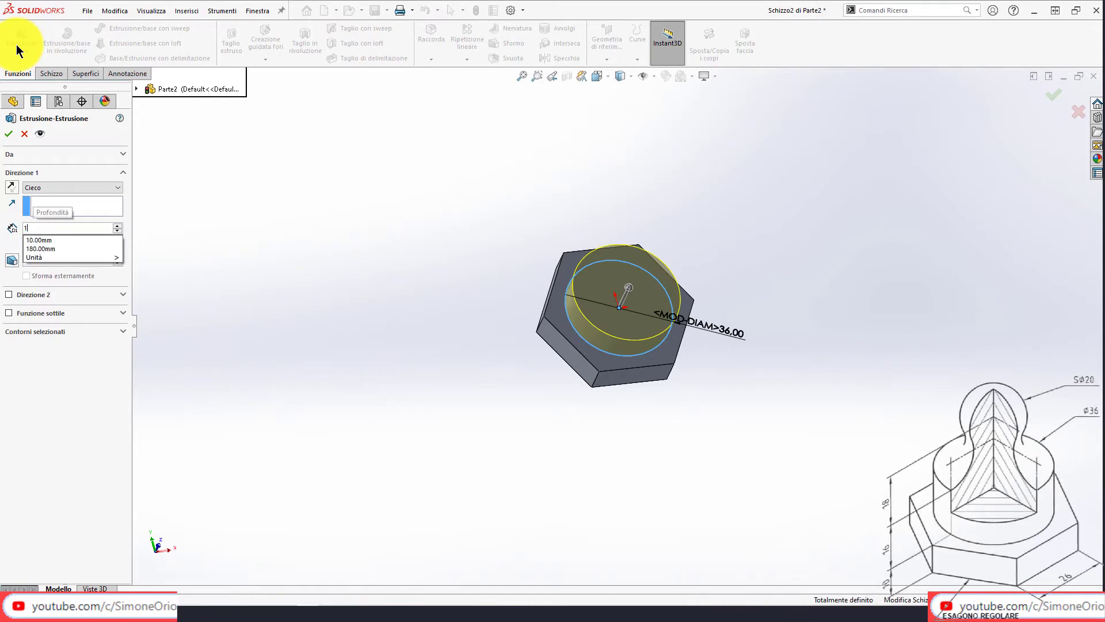
{"action": "key", "text": "Return"}
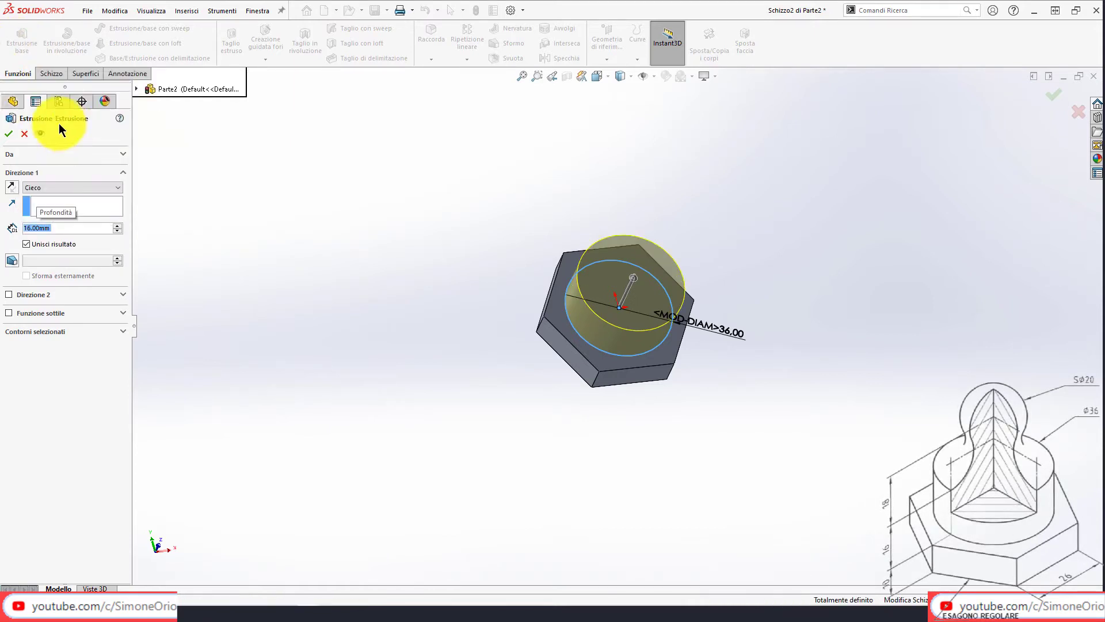
{"action": "left_click", "coordinate": [9, 133]}
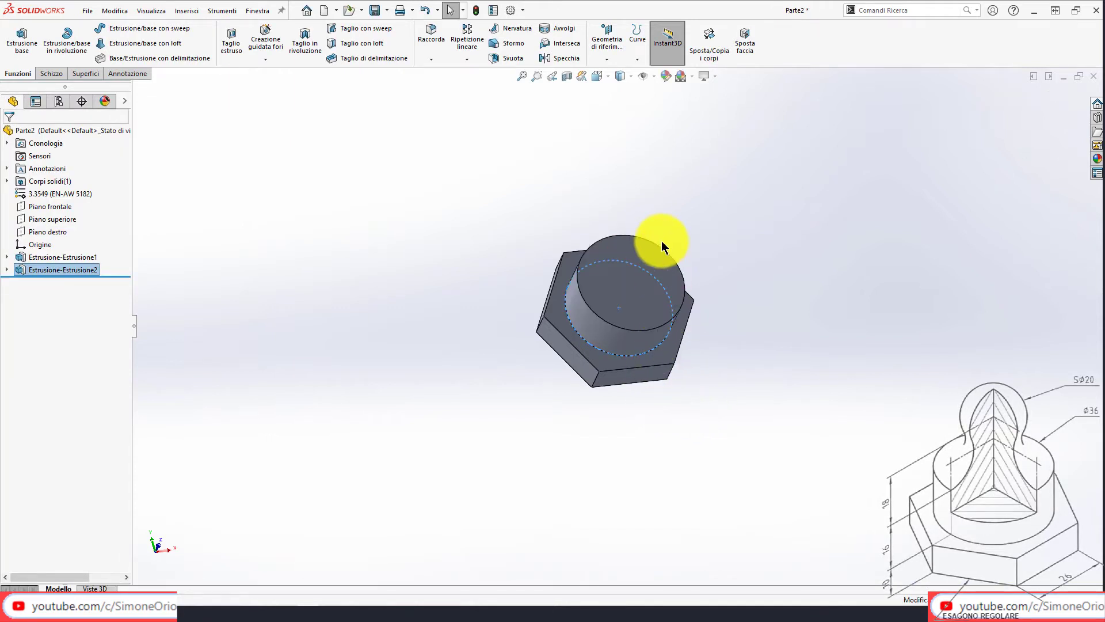
{"action": "middle_click_drag", "start_coordinate": [661, 241], "coordinate": [693, 288]}
{"action": "scroll", "coordinate": [693, 291], "scroll_direction": "down", "scroll_amount": 3}
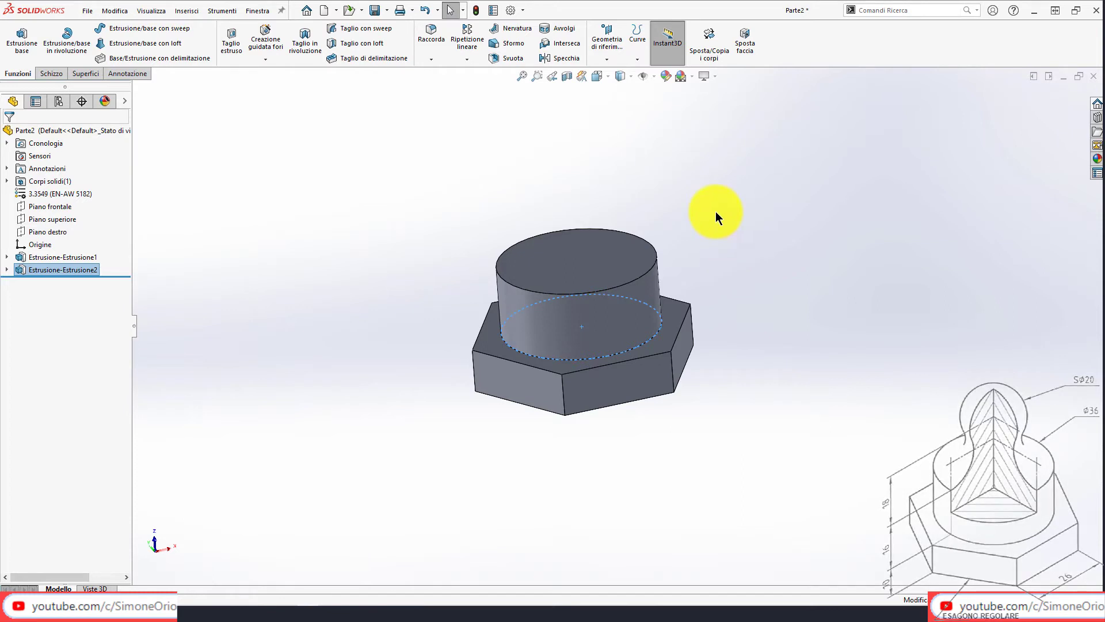
{"action": "mouse_move", "coordinate": [660, 203]}
{"action": "middle_mouse_down"}
{"action": "mouse_move", "coordinate": [624, 197]}
{"action": "mouse_move", "coordinate": [658, 215]}
{"action": "middle_mouse_up"}
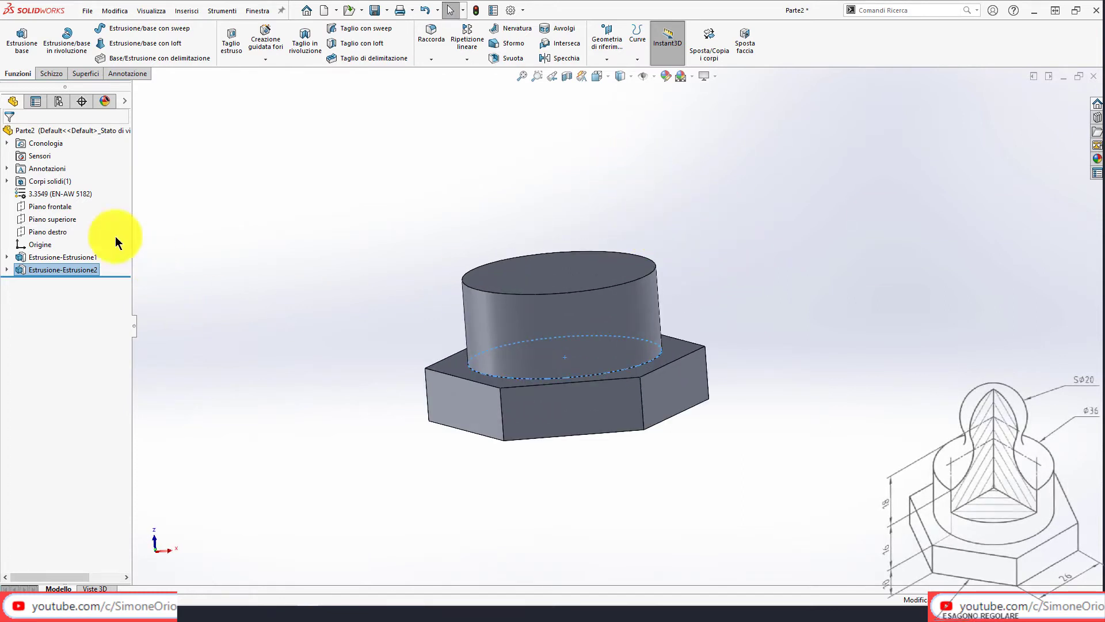
Start a new sketch on Piano superiore, viewed normal to the plane.
{"action": "left_click", "coordinate": [68, 220]}
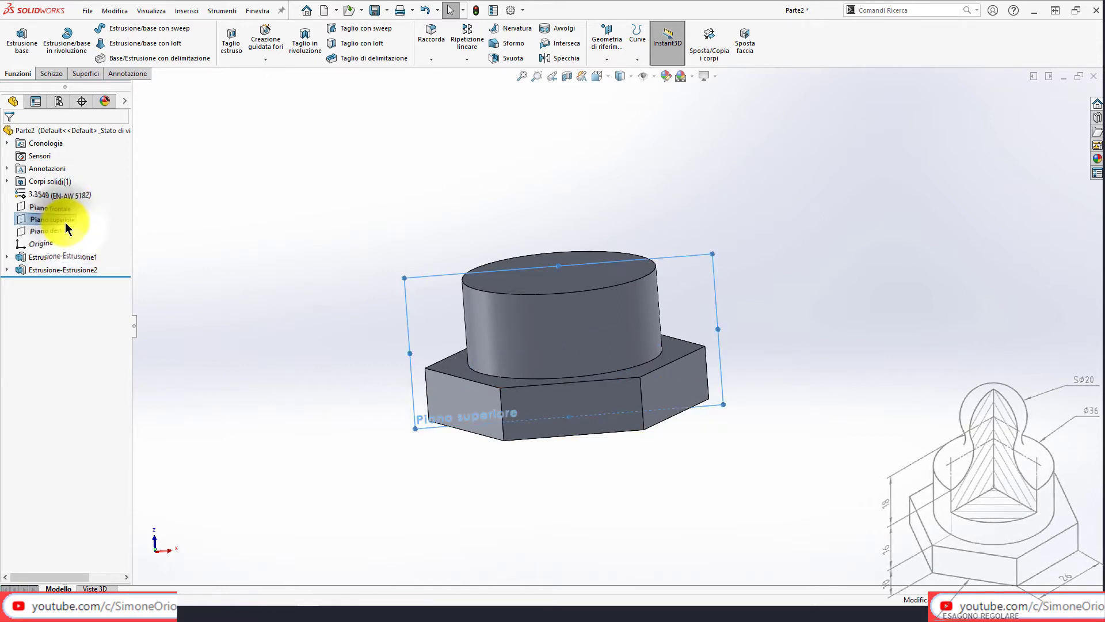
{"action": "key", "text": "ctrl+5"}
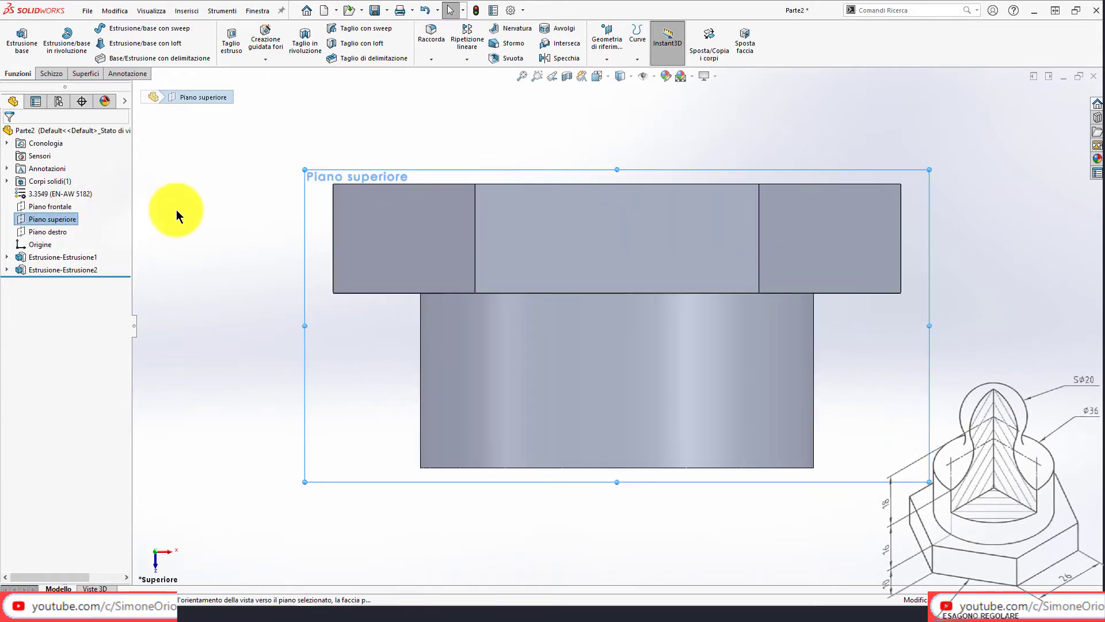
{"action": "key", "text": "ctrl+8"}
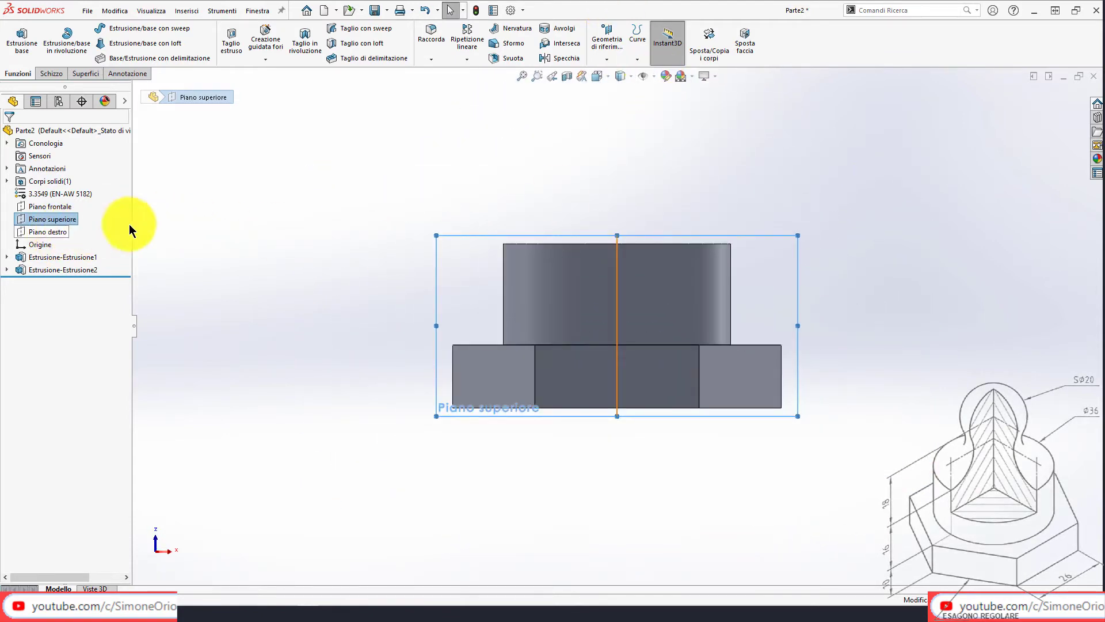
{"action": "left_click", "coordinate": [220, 210]}
{"action": "left_click", "coordinate": [68, 216]}
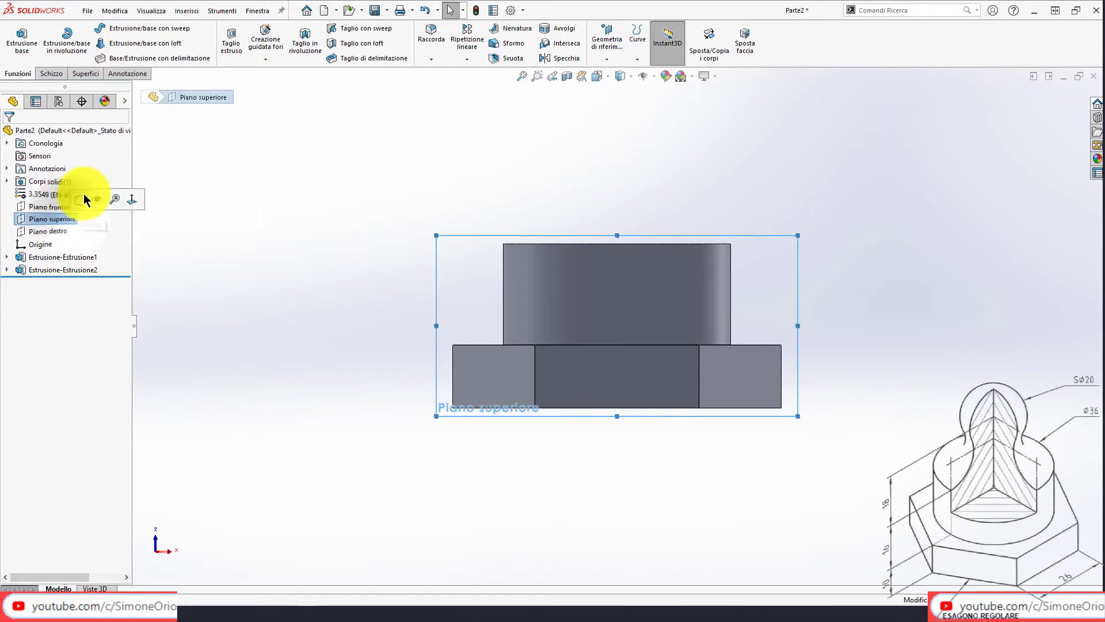
{"action": "left_click", "coordinate": [118, 206]}
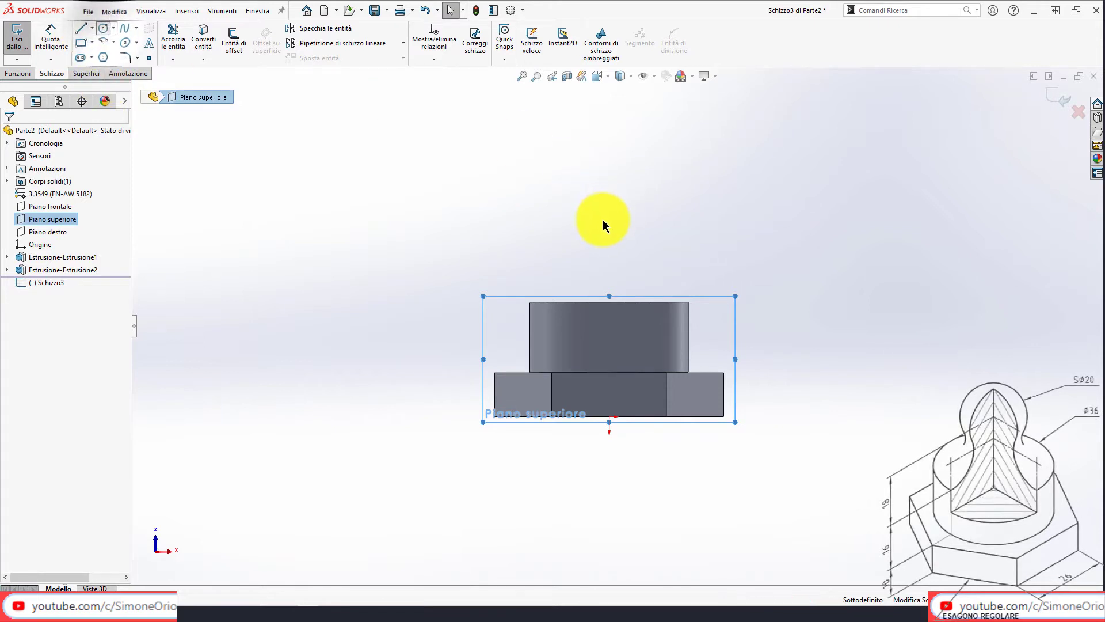
Draw a circle above the part on Piano superiore.
{"action": "key", "text": "c"}
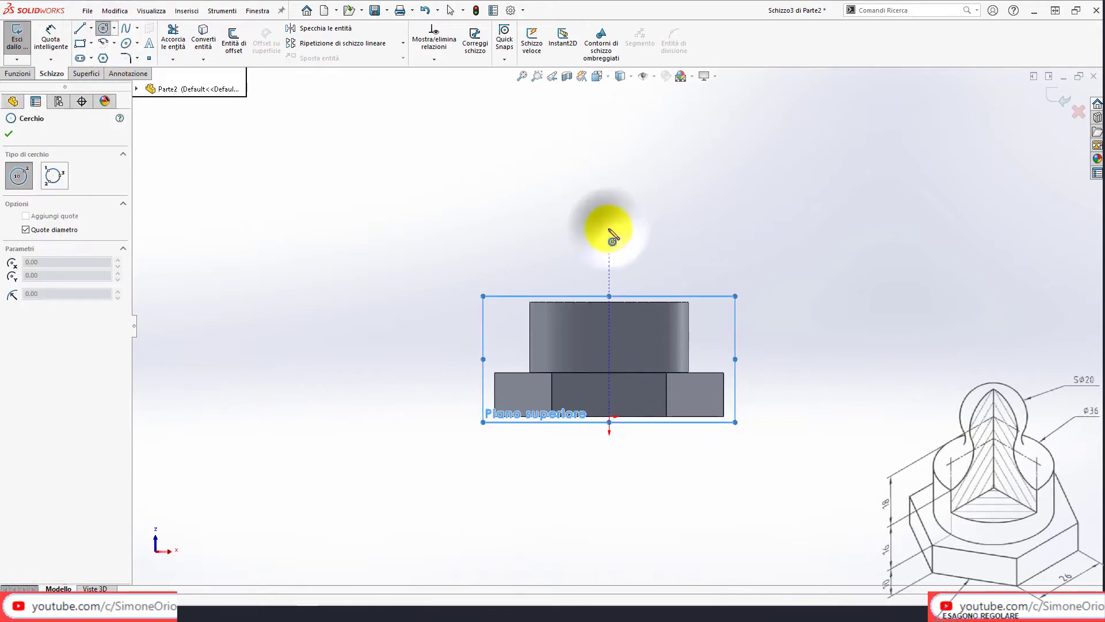
{"action": "left_click", "coordinate": [611, 228]}
{"action": "left_click", "coordinate": [639, 238]}
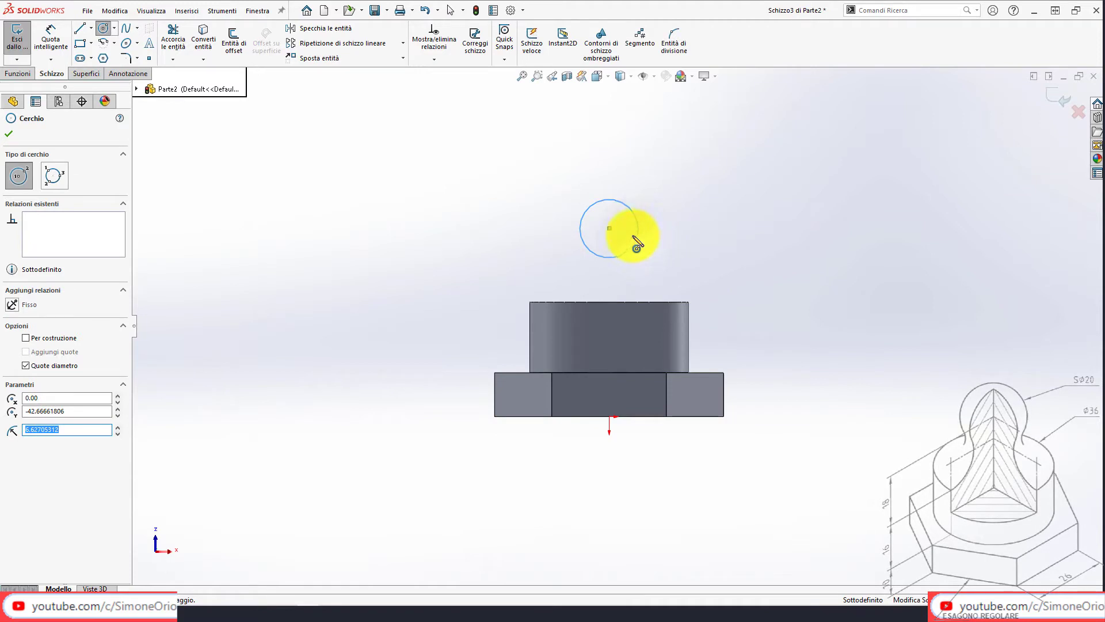
{"action": "left_click", "coordinate": [50, 35]}
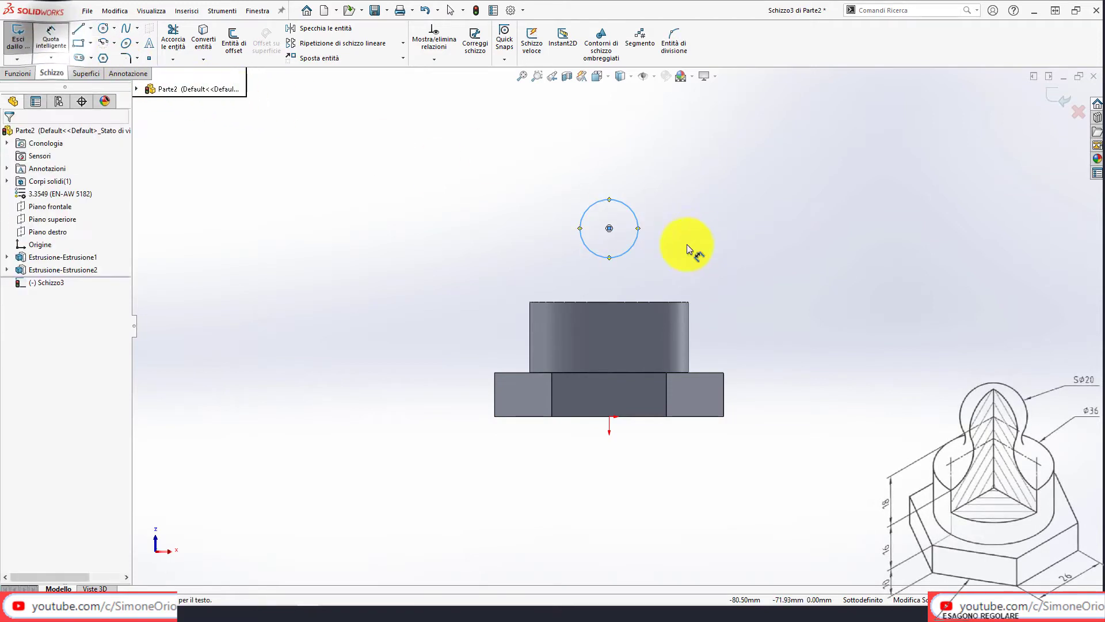
{"action": "left_click", "coordinate": [634, 219]}
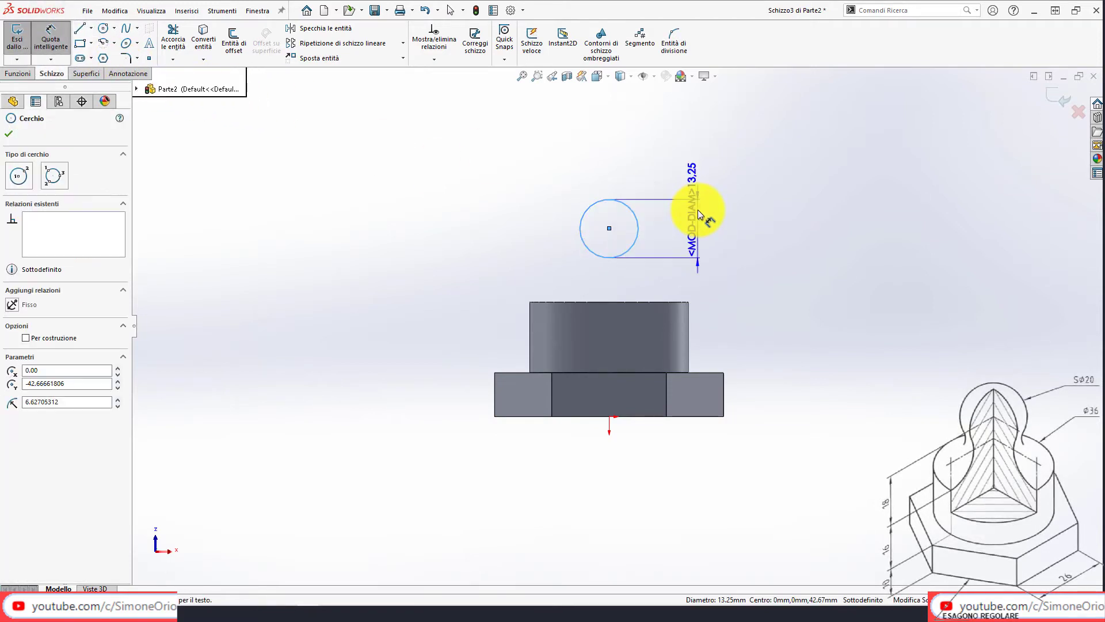
Dimension the circle to 20 mm diameter and its centre 42.67 above the base's bottom edge.
{"action": "left_click", "coordinate": [698, 212]}
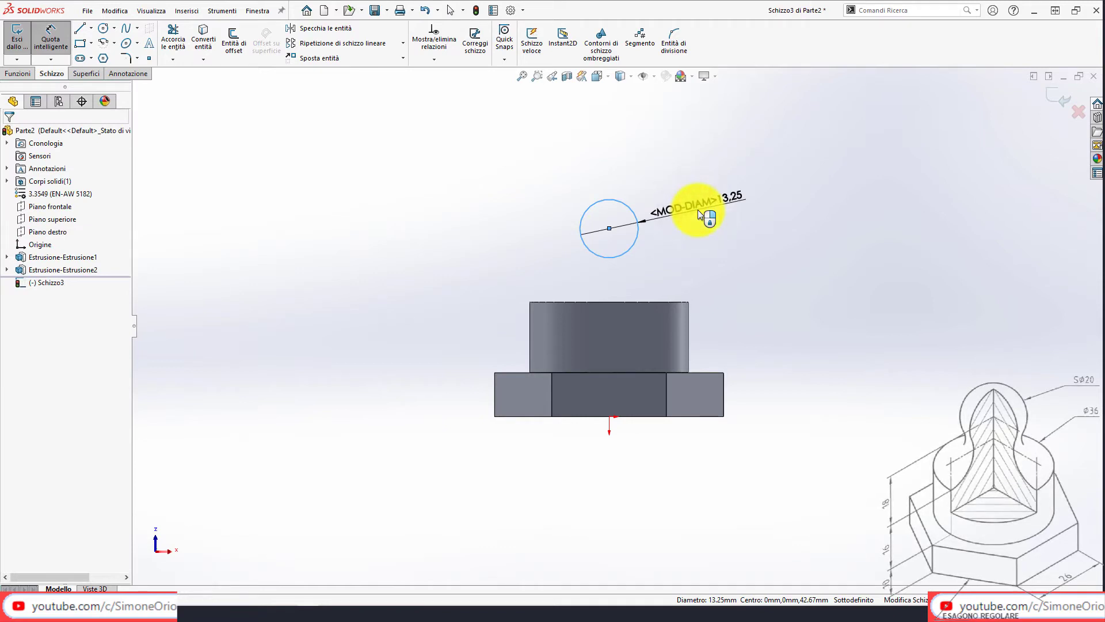
{"action": "left_click", "coordinate": [698, 212]}
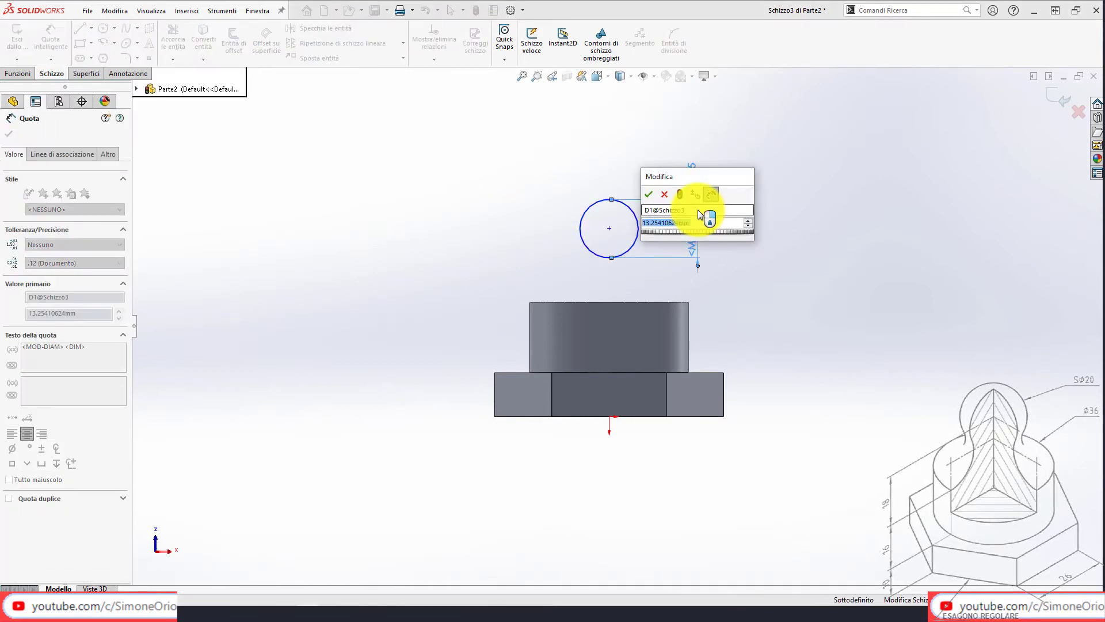
{"action": "type", "text": "20"}
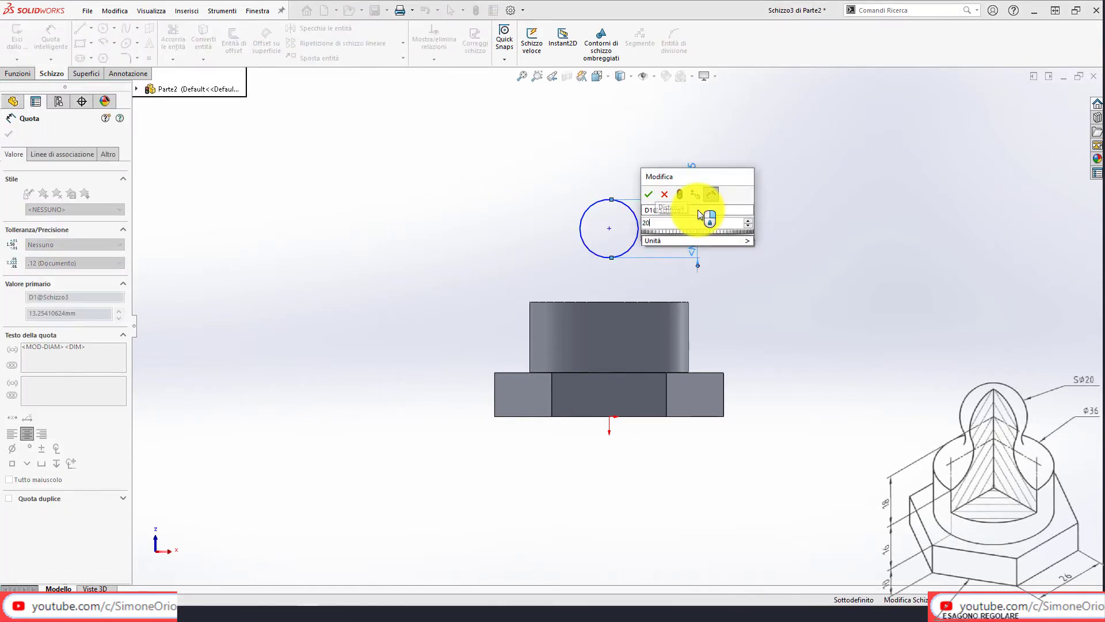
{"action": "left_click", "coordinate": [648, 194]}
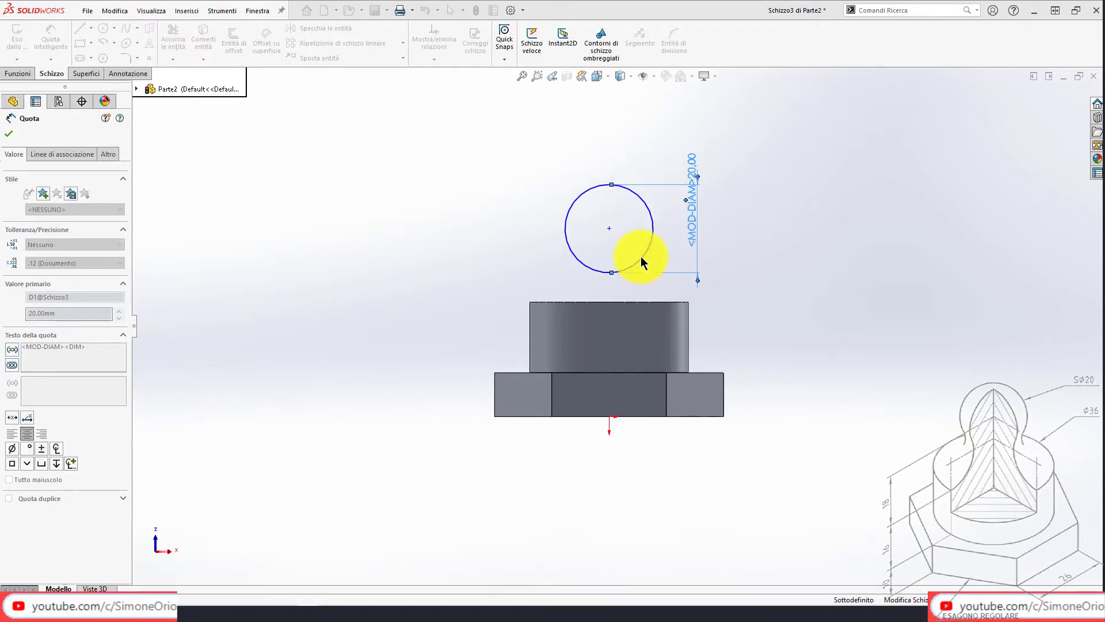
{"action": "left_click", "coordinate": [570, 416]}
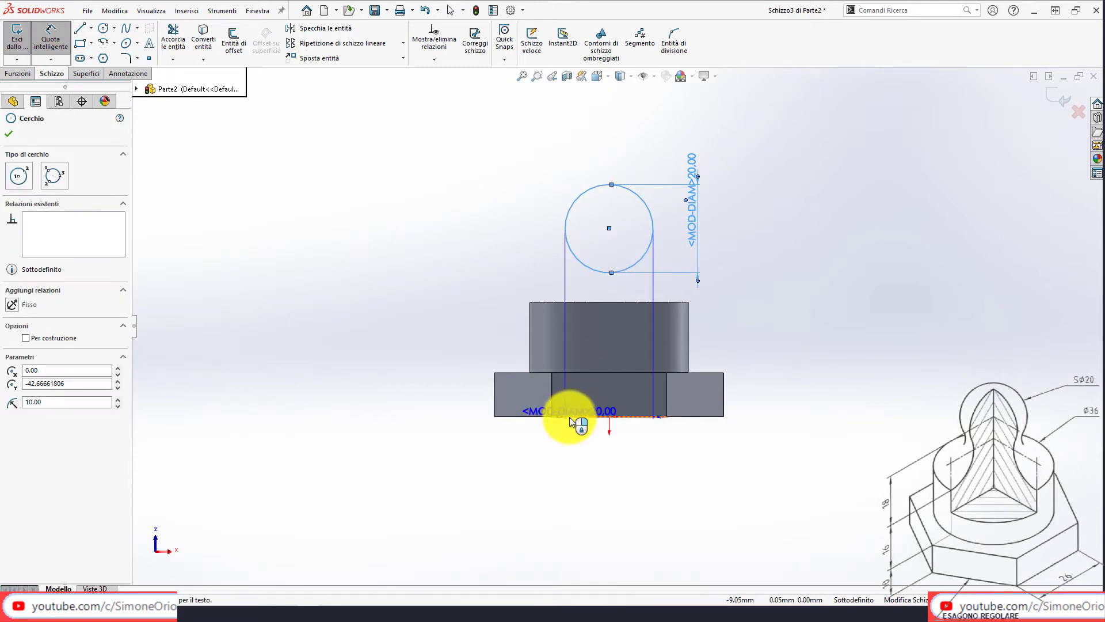
{"action": "left_click", "coordinate": [427, 337]}
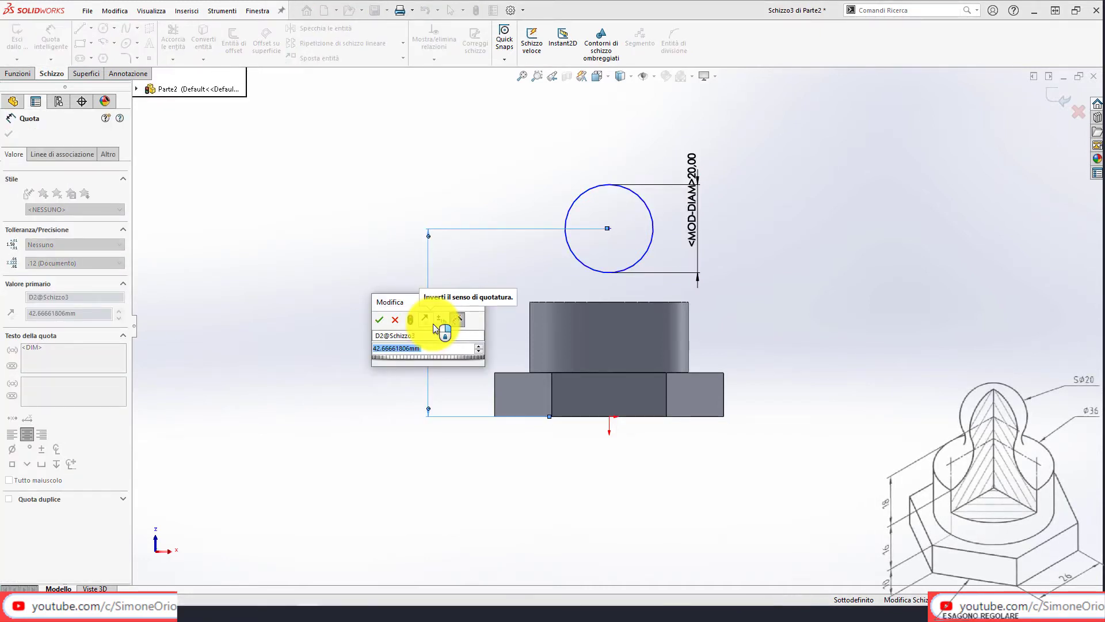
Reattach the height dimension's lower end from the base's bottom edge to the boss's top edge.
{"action": "left_click", "coordinate": [458, 336]}
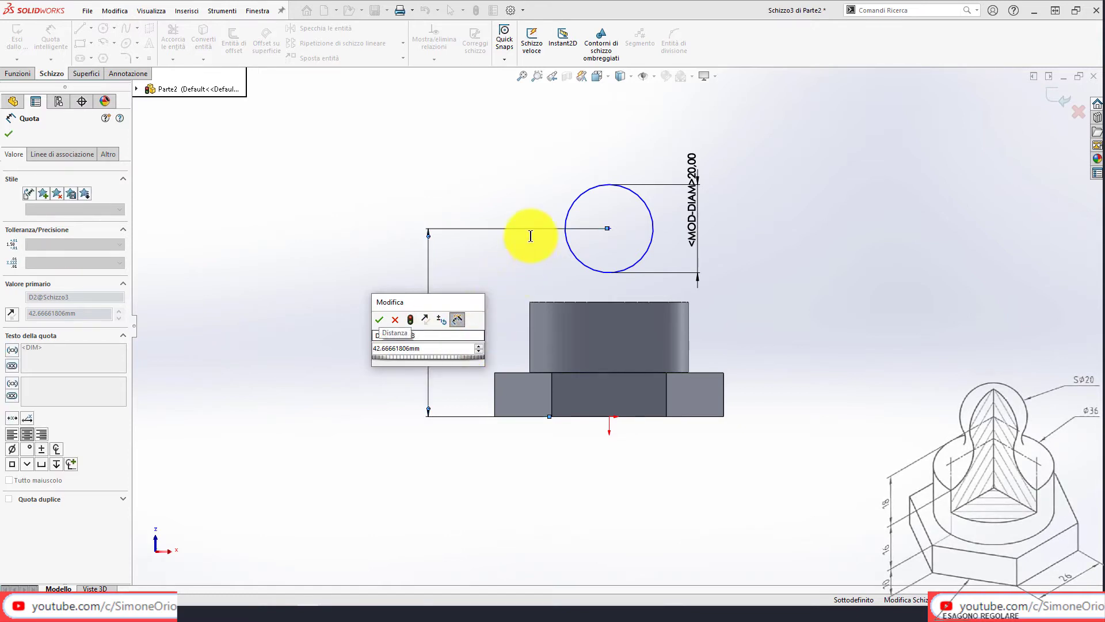
{"action": "left_click", "coordinate": [380, 319]}
{"action": "key", "text": "Escape"}
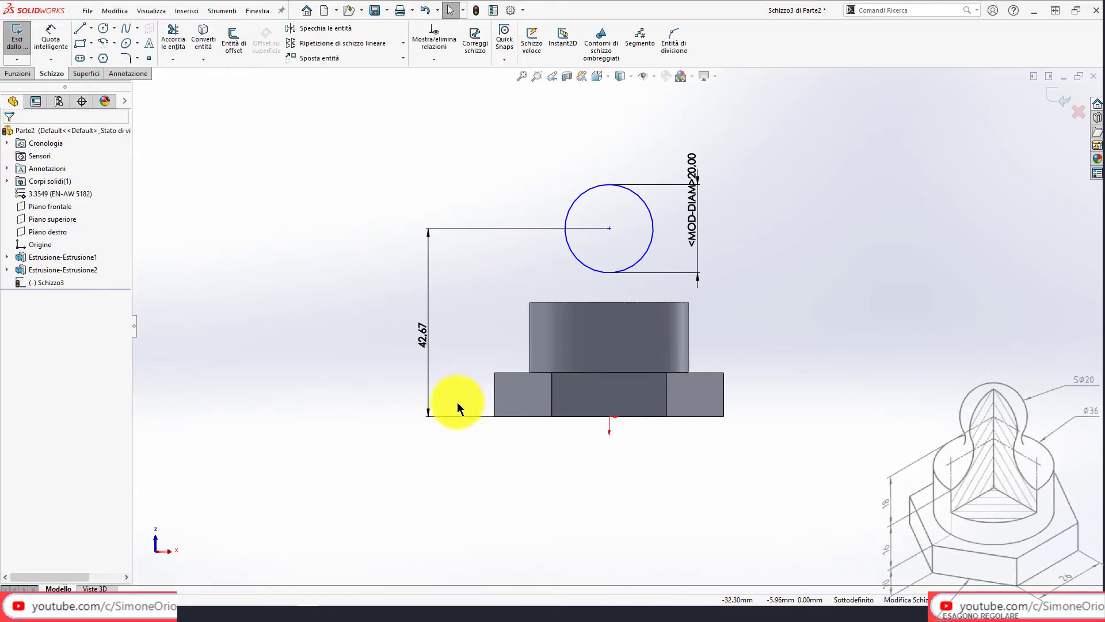
{"action": "left_click", "coordinate": [452, 416]}
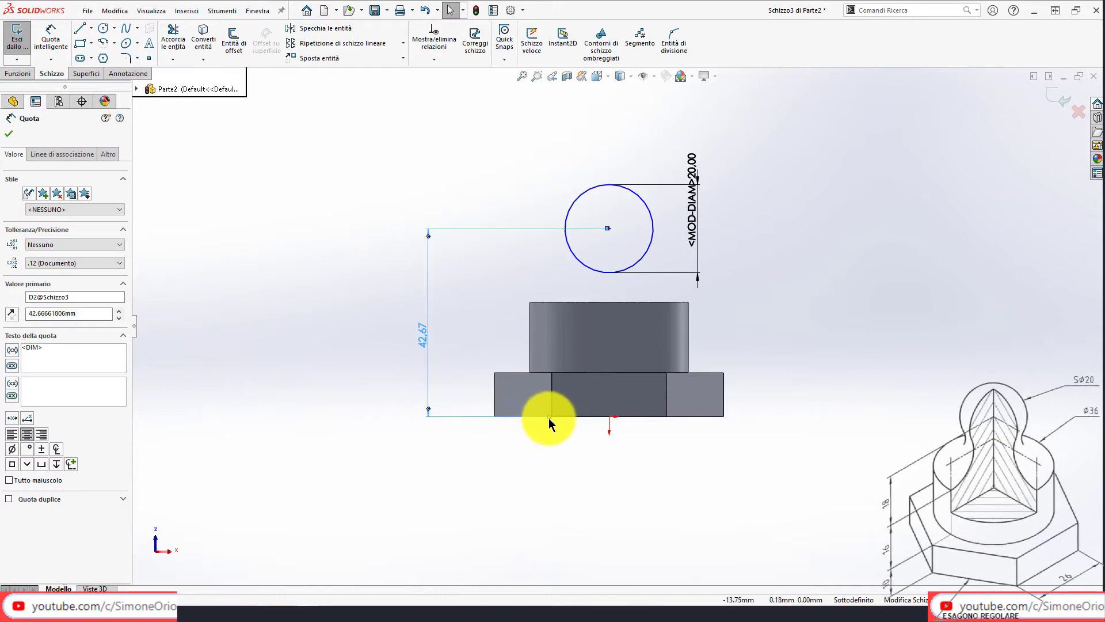
{"action": "mouse_move", "coordinate": [549, 417]}
{"action": "left_mouse_down"}
{"action": "mouse_move", "coordinate": [529, 302]}
{"action": "mouse_move", "coordinate": [606, 406]}
{"action": "left_mouse_up"}
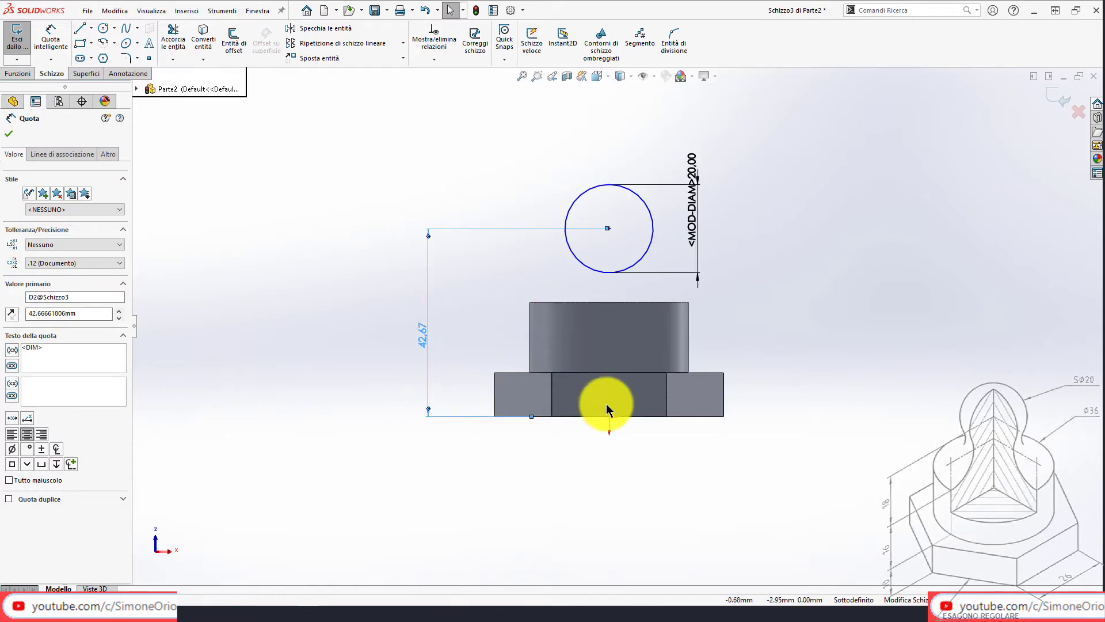
{"action": "mouse_move", "coordinate": [531, 415]}
{"action": "left_mouse_down"}
{"action": "mouse_move", "coordinate": [549, 301]}
{"action": "mouse_move", "coordinate": [579, 301]}
{"action": "left_mouse_up"}
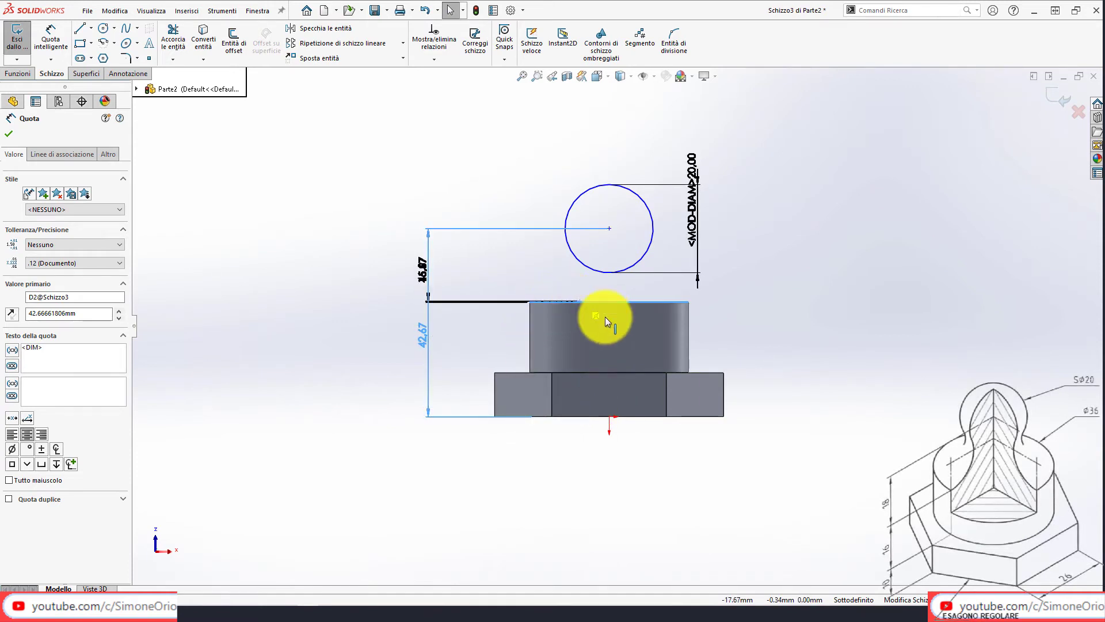
{"action": "key", "text": "Escape"}
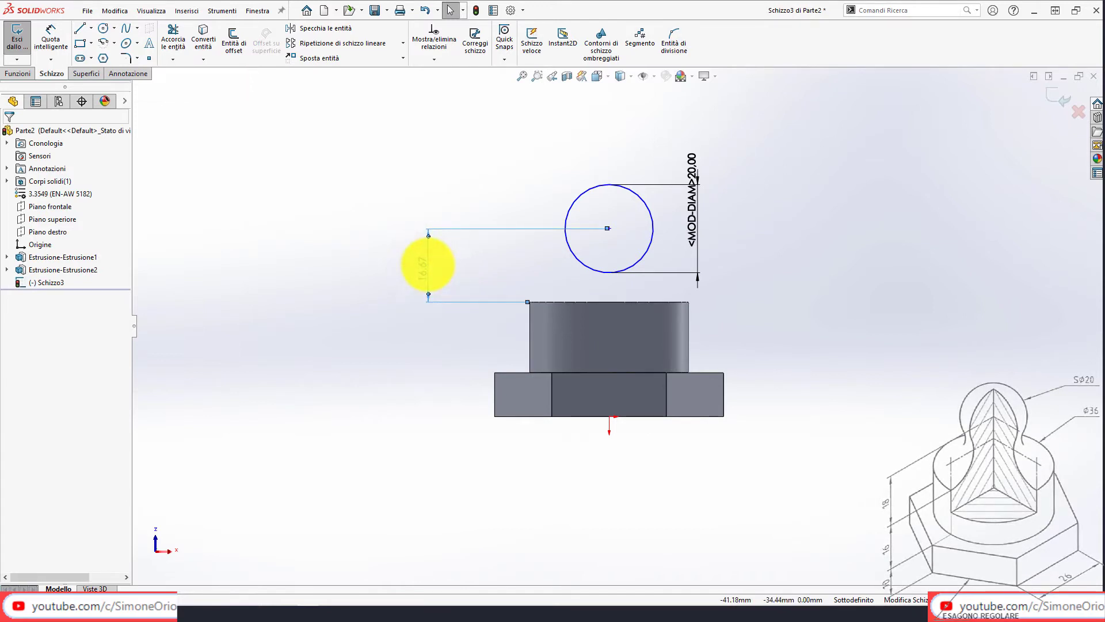
Change the 16.67 height dimension to 18 mm.
{"action": "left_click_drag", "start_coordinate": [428, 265], "coordinate": [394, 264]}
{"action": "double_click", "coordinate": [396, 264]}
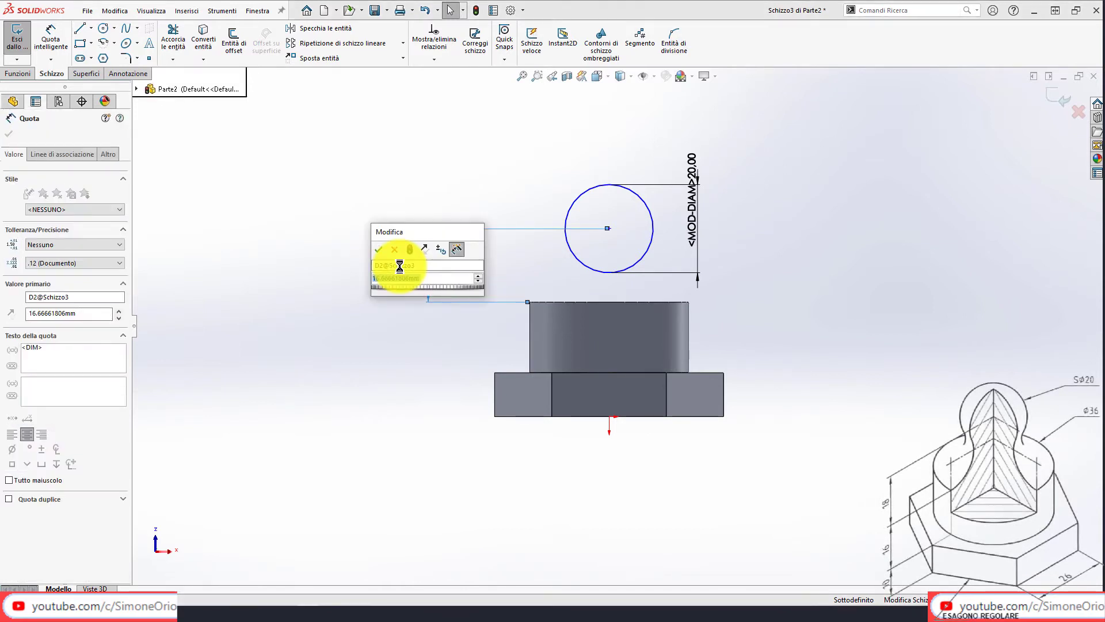
{"action": "type", "text": "18"}
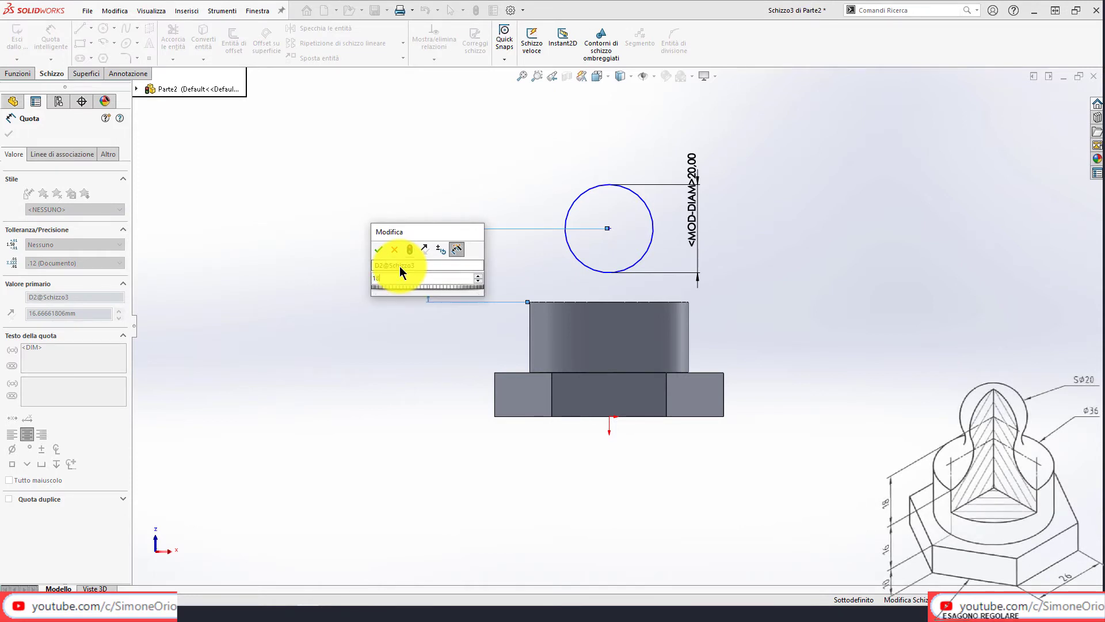
{"action": "key", "text": "Escape"}
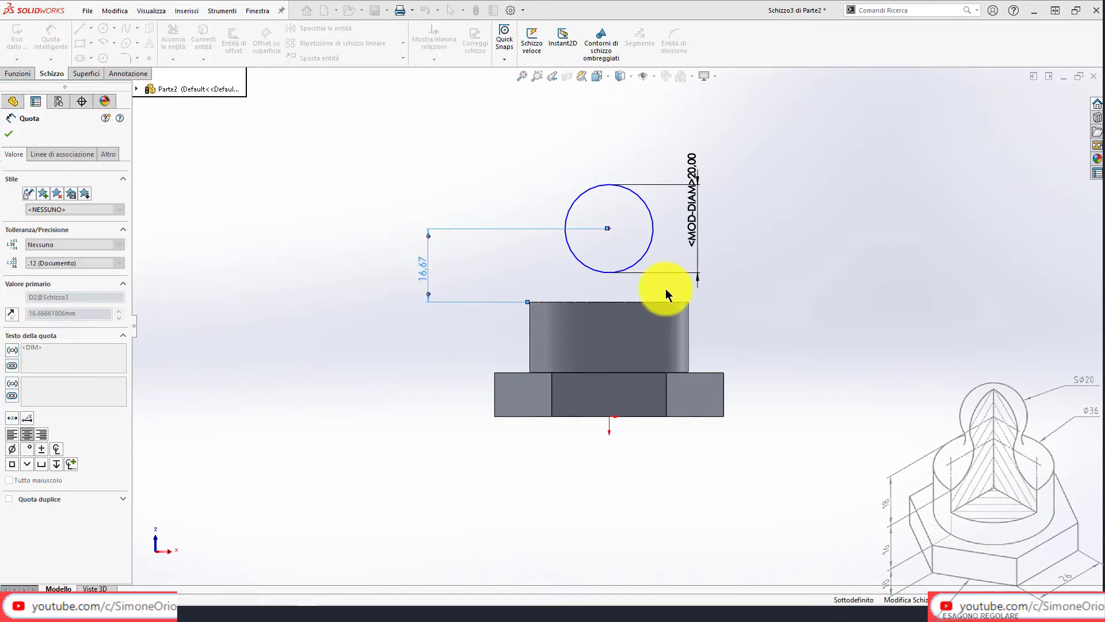
{"action": "left_click", "coordinate": [666, 288]}
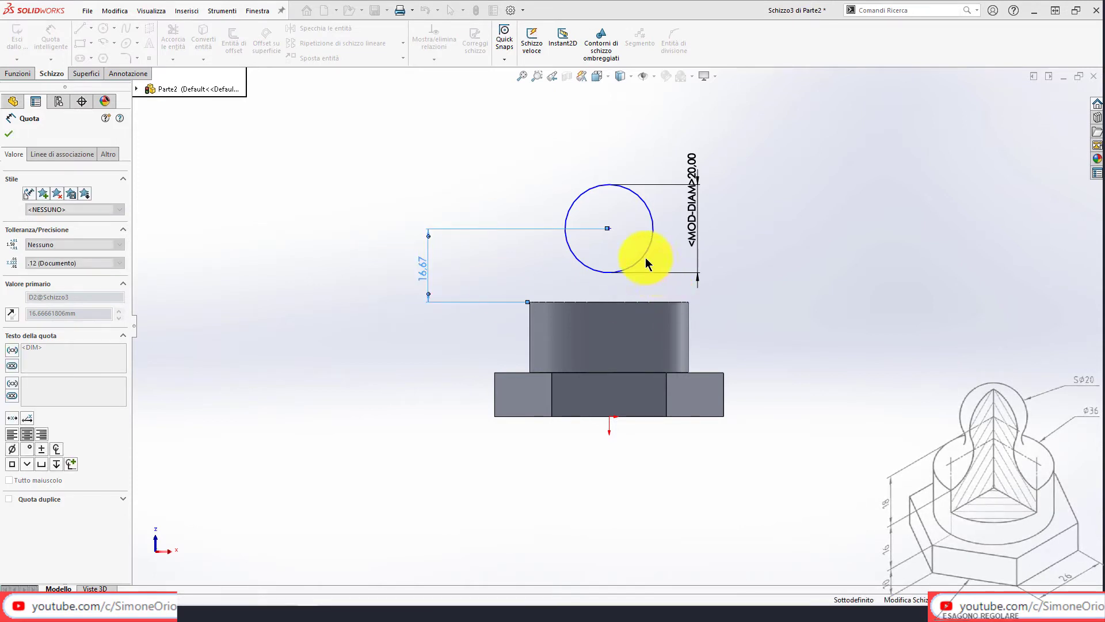
Add a Vertical relation between the circle's centre and the origin.
{"action": "left_click", "coordinate": [609, 222]}
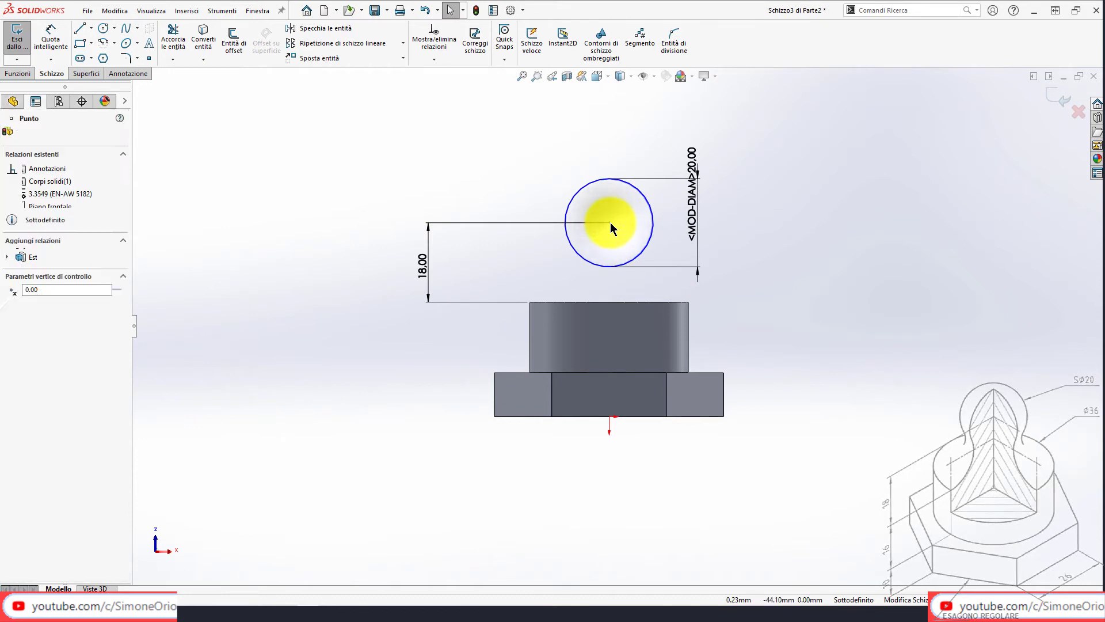
{"action": "left_click", "coordinate": [609, 416]}
{"action": "left_click", "coordinate": [610, 415], "text": "ctrl"}
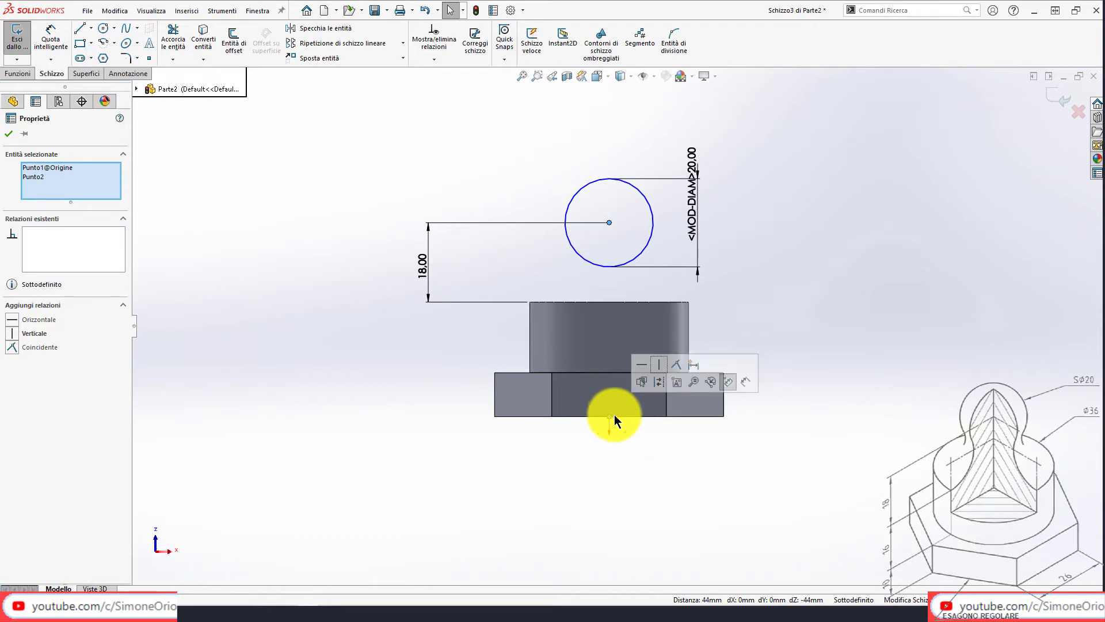
{"action": "left_click", "coordinate": [660, 366]}
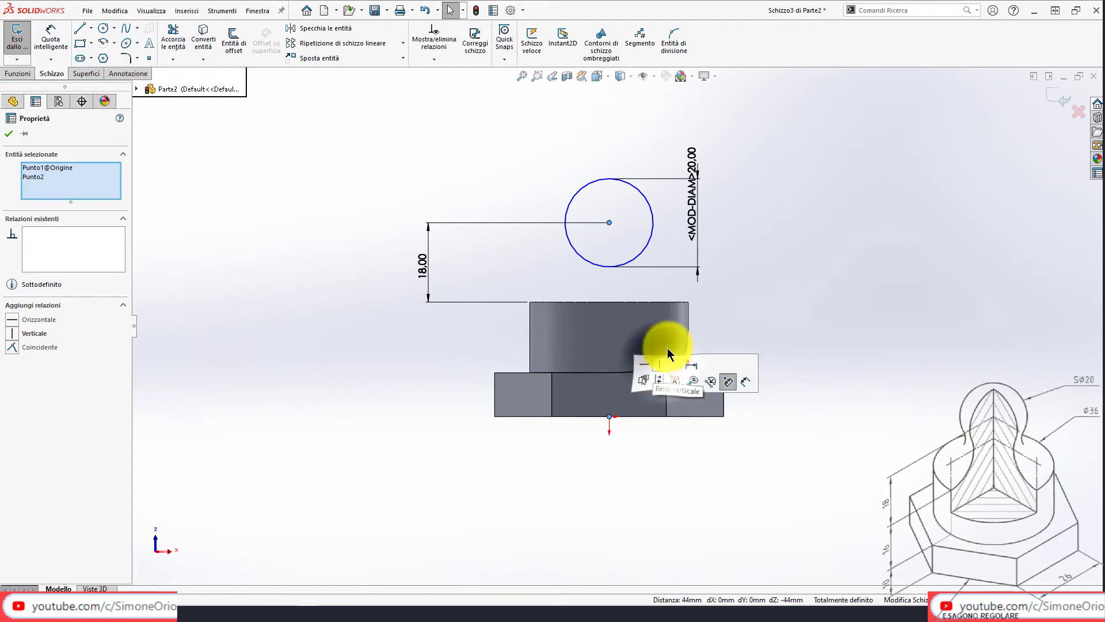
{"action": "left_click", "coordinate": [787, 285]}
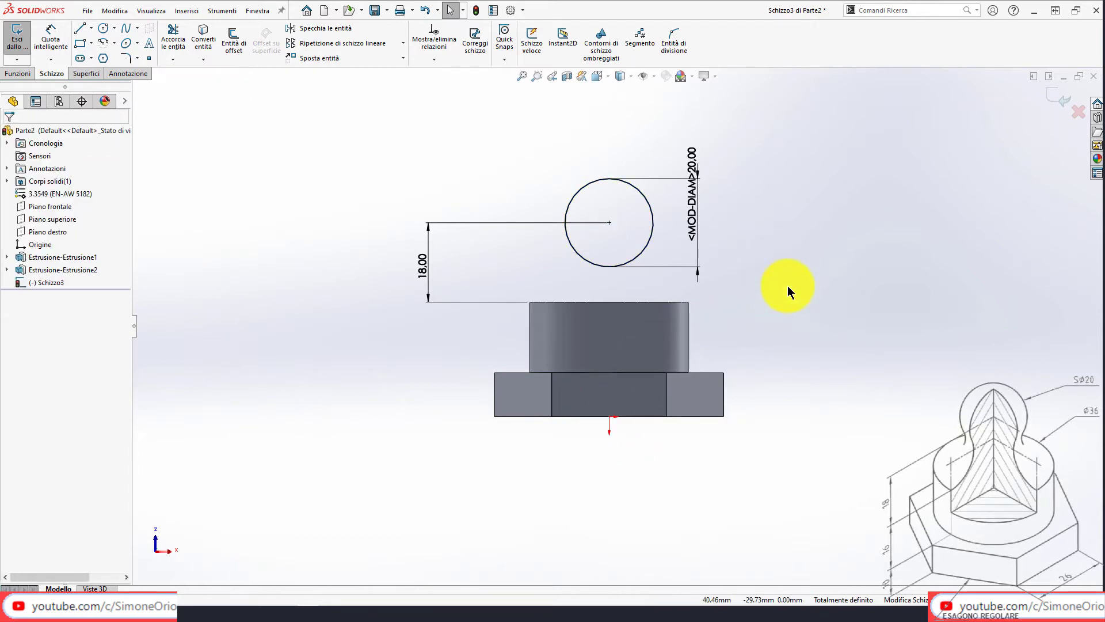
Draw a vertical line from the circle's top to its bottom quadrant.
{"action": "left_click", "coordinate": [80, 28]}
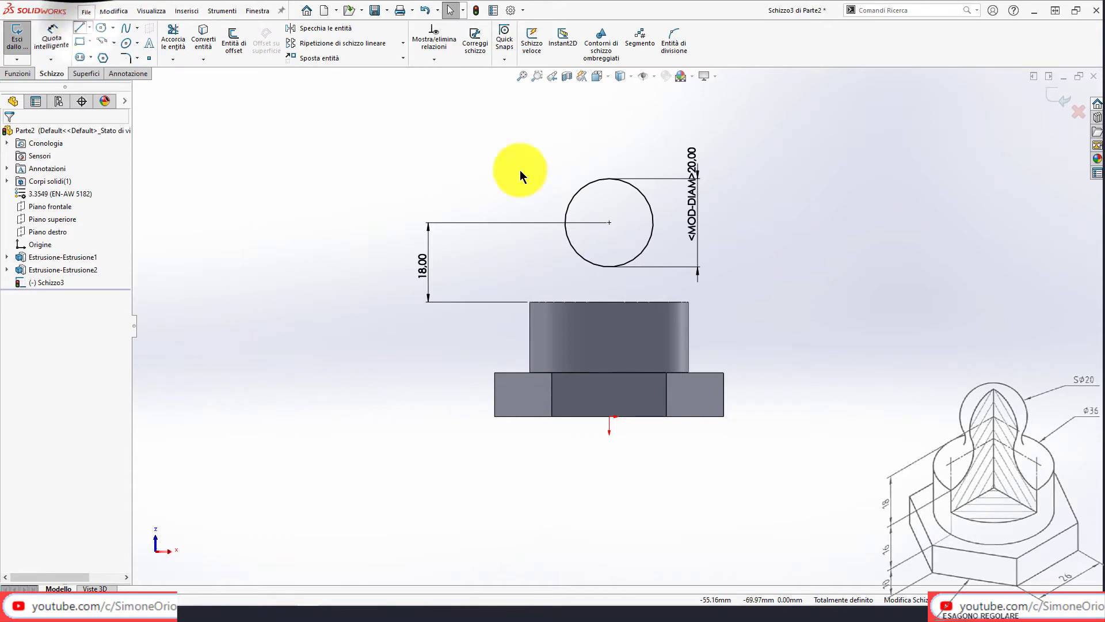
{"action": "left_click", "coordinate": [609, 179]}
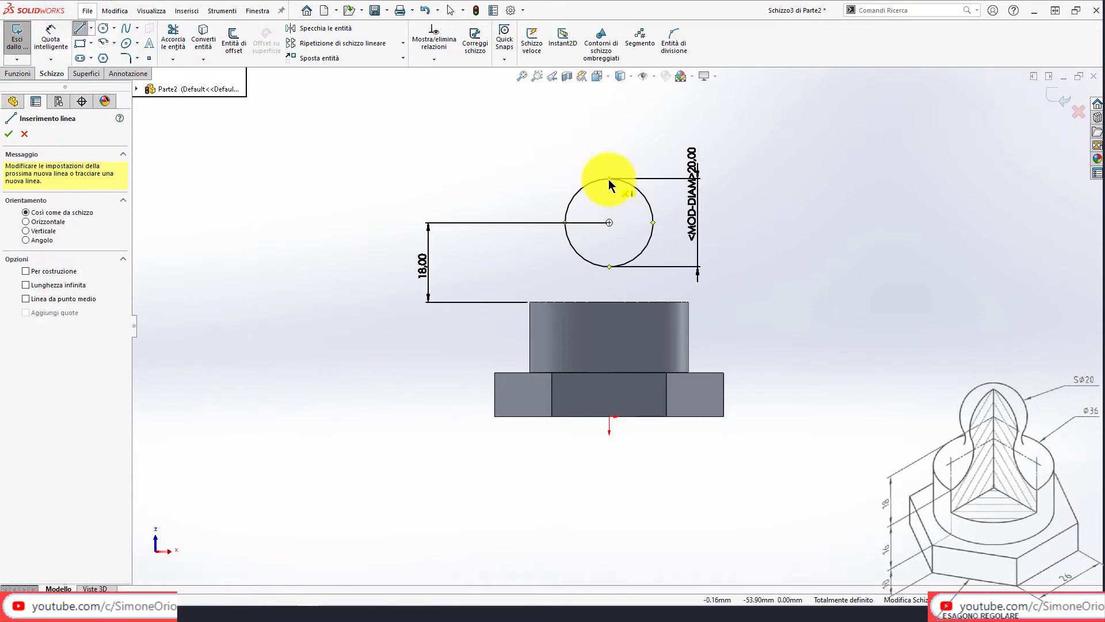
{"action": "left_click", "coordinate": [609, 267]}
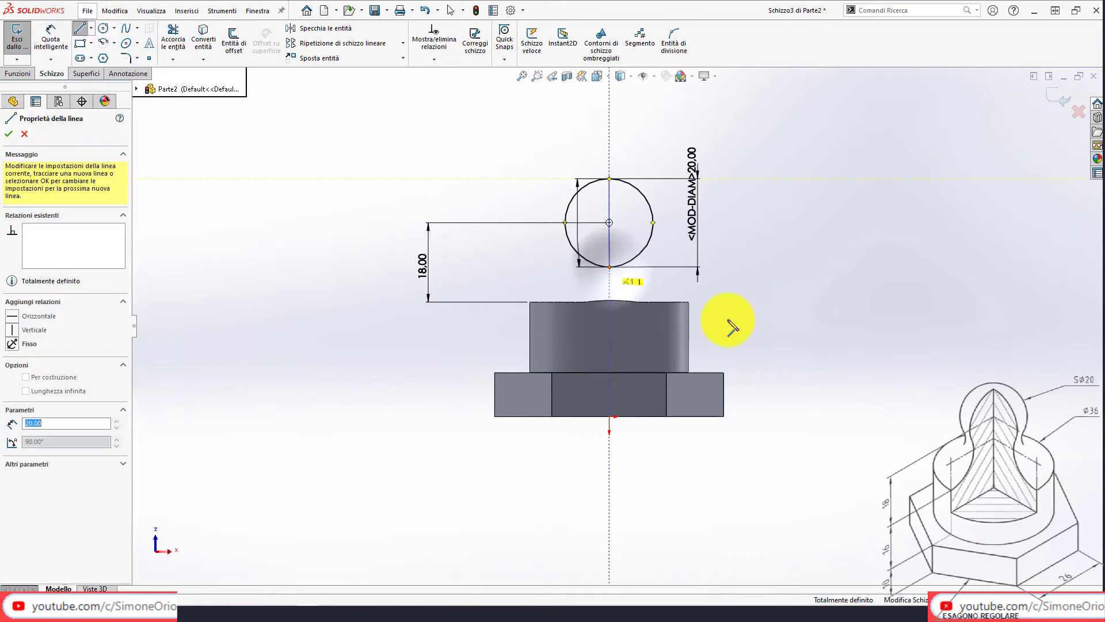
{"action": "key", "text": "Escape"}
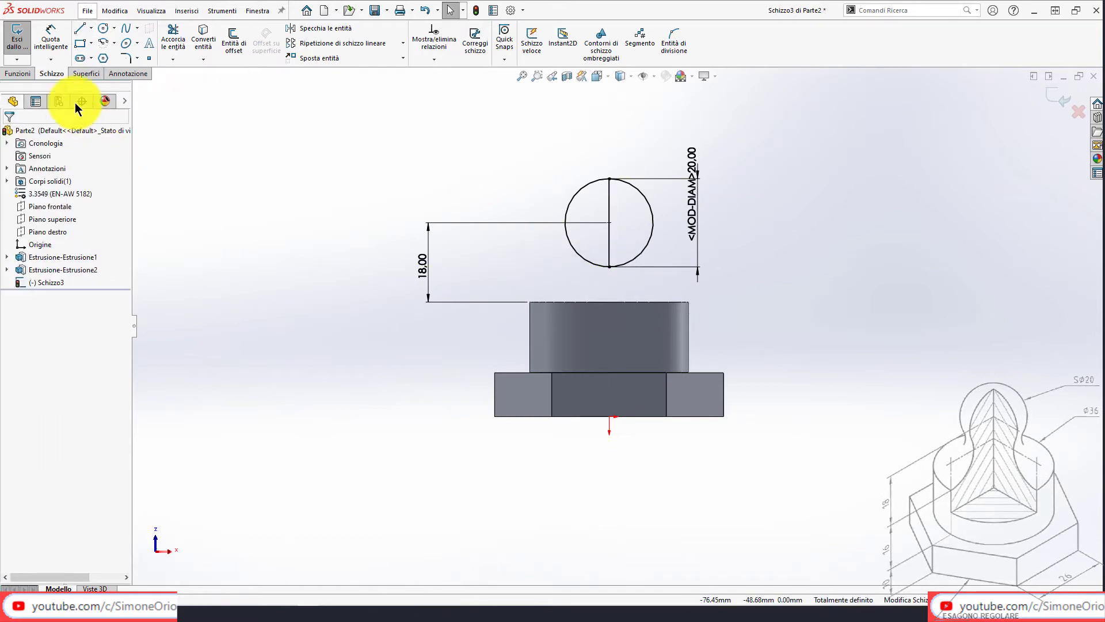
Revolve the left half of Schizzo3's circle about Linea3, thin feature off, into a 20 mm sphere.
{"action": "left_click", "coordinate": [18, 73]}
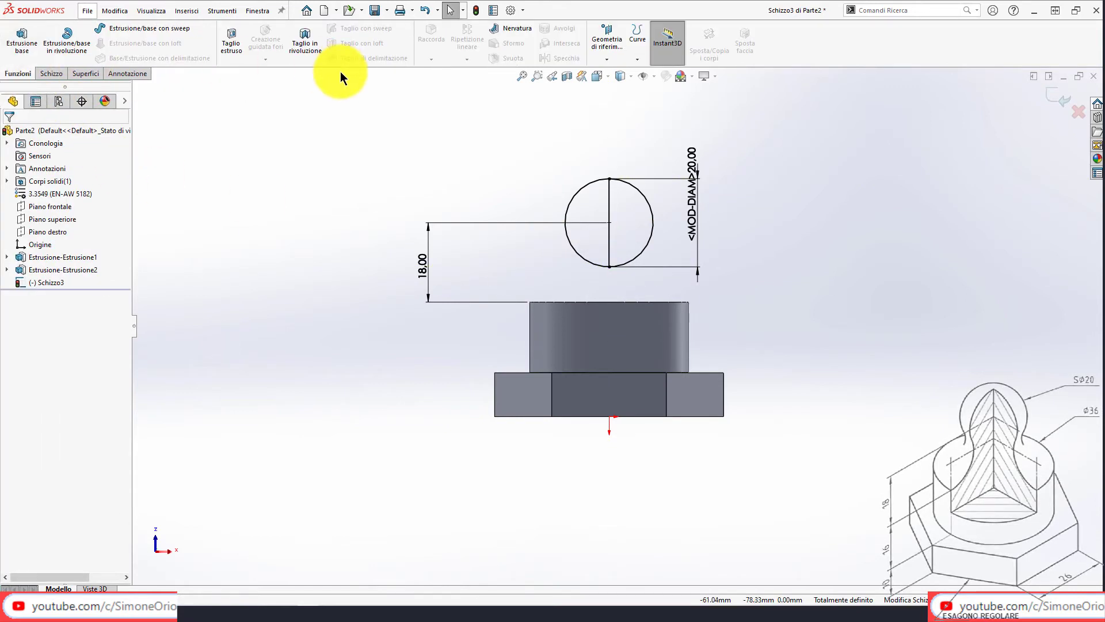
{"action": "left_click", "coordinate": [71, 42]}
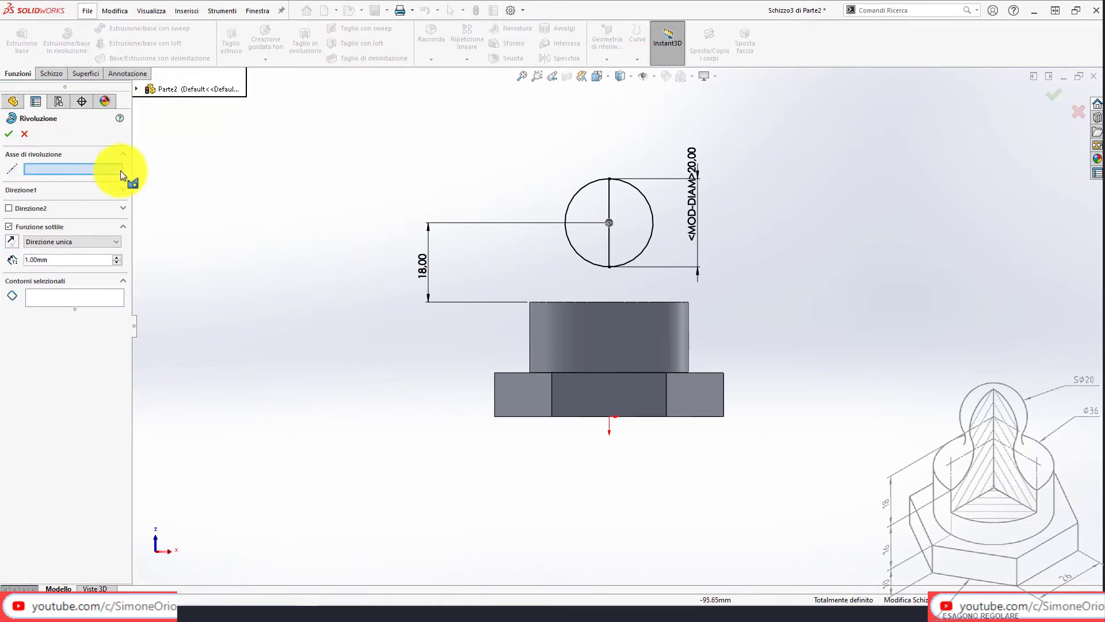
{"action": "left_click", "coordinate": [609, 196]}
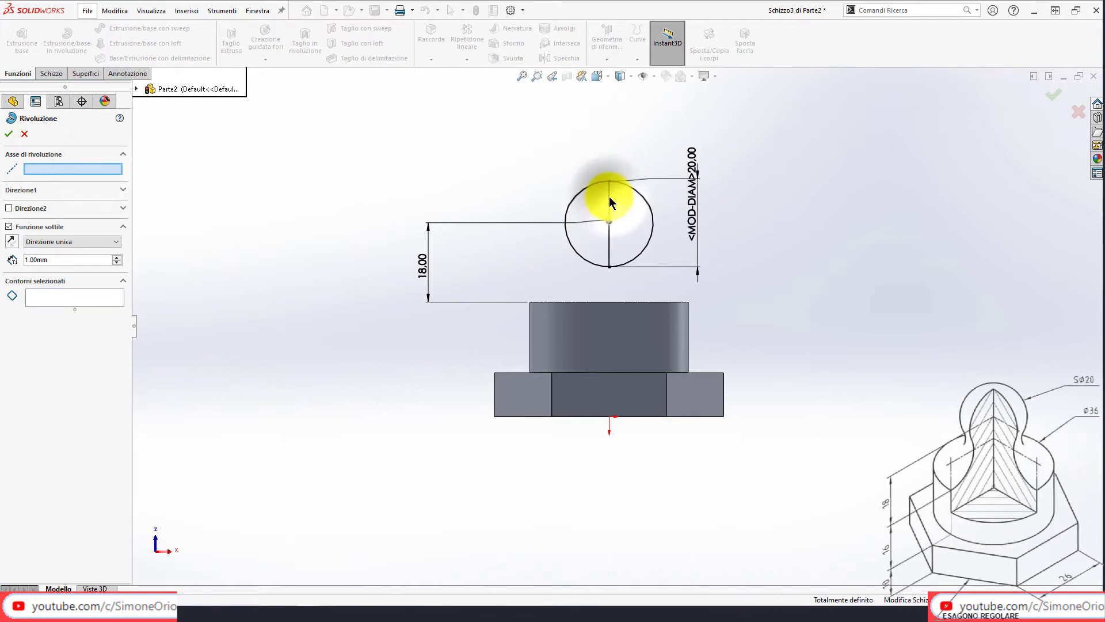
{"action": "left_click", "coordinate": [72, 298]}
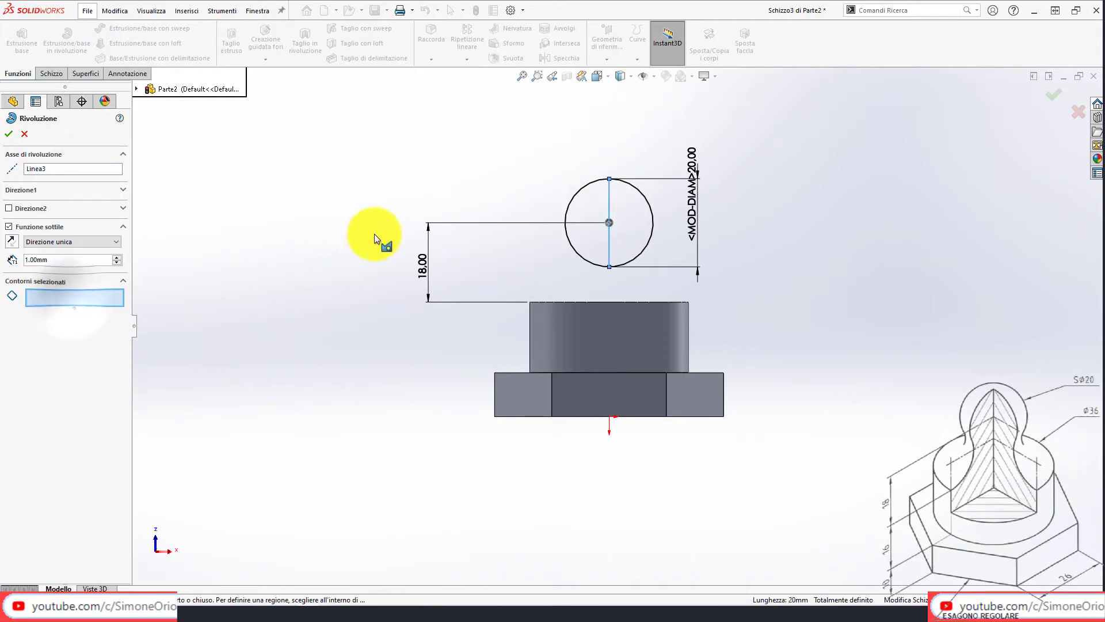
{"action": "left_click", "coordinate": [8, 228]}
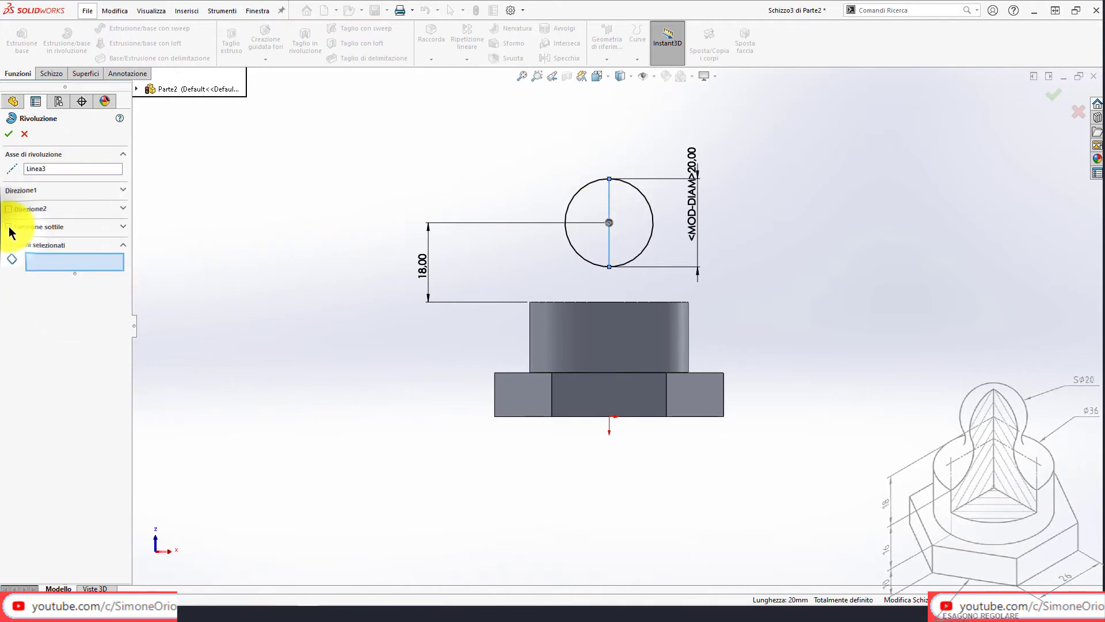
{"action": "left_click", "coordinate": [579, 210]}
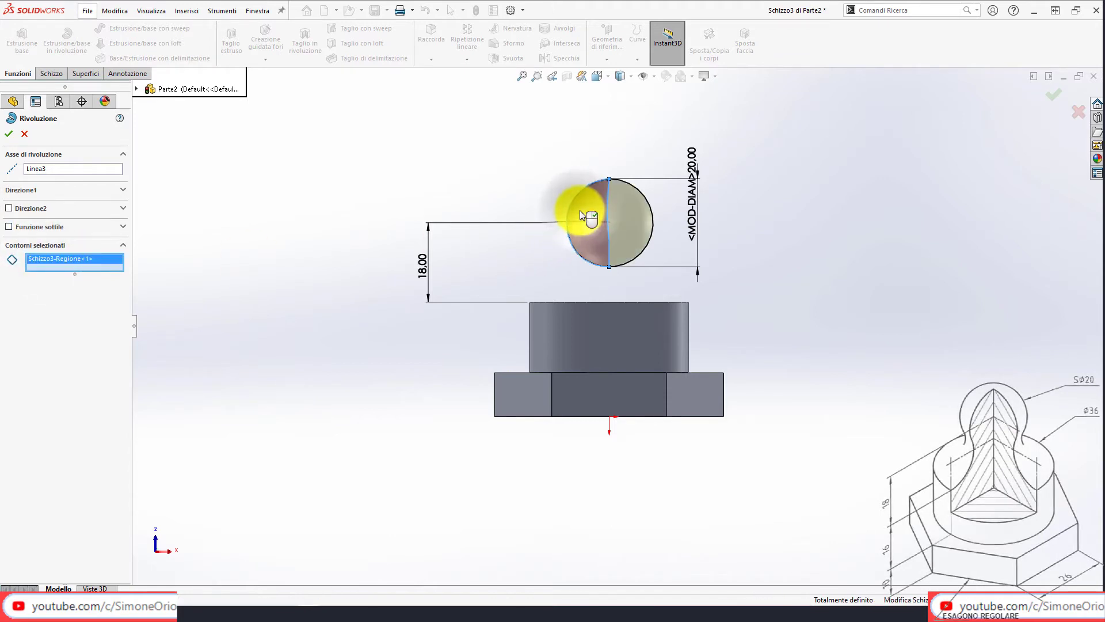
{"action": "left_click", "coordinate": [9, 133]}
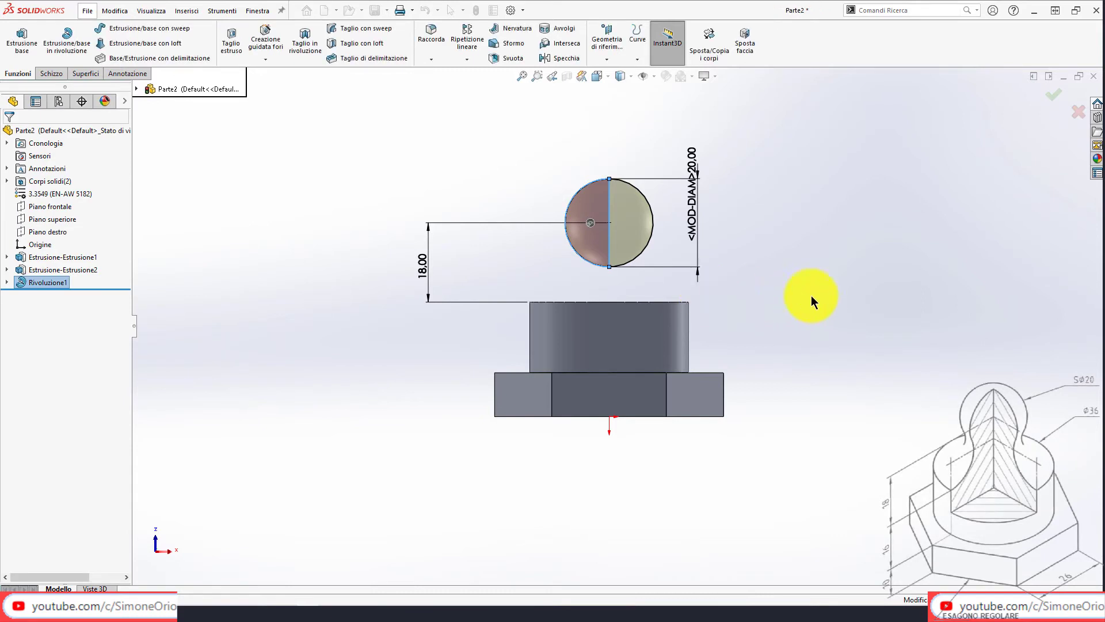
{"action": "mouse_move", "coordinate": [674, 369]}
{"action": "middle_mouse_down"}
{"action": "mouse_move", "coordinate": [587, 394]}
{"action": "mouse_move", "coordinate": [752, 193]}
{"action": "mouse_move", "coordinate": [593, 229]}
{"action": "mouse_move", "coordinate": [721, 162]}
{"action": "mouse_move", "coordinate": [797, 256]}
{"action": "middle_mouse_up"}
{"action": "left_click", "coordinate": [796, 260]}
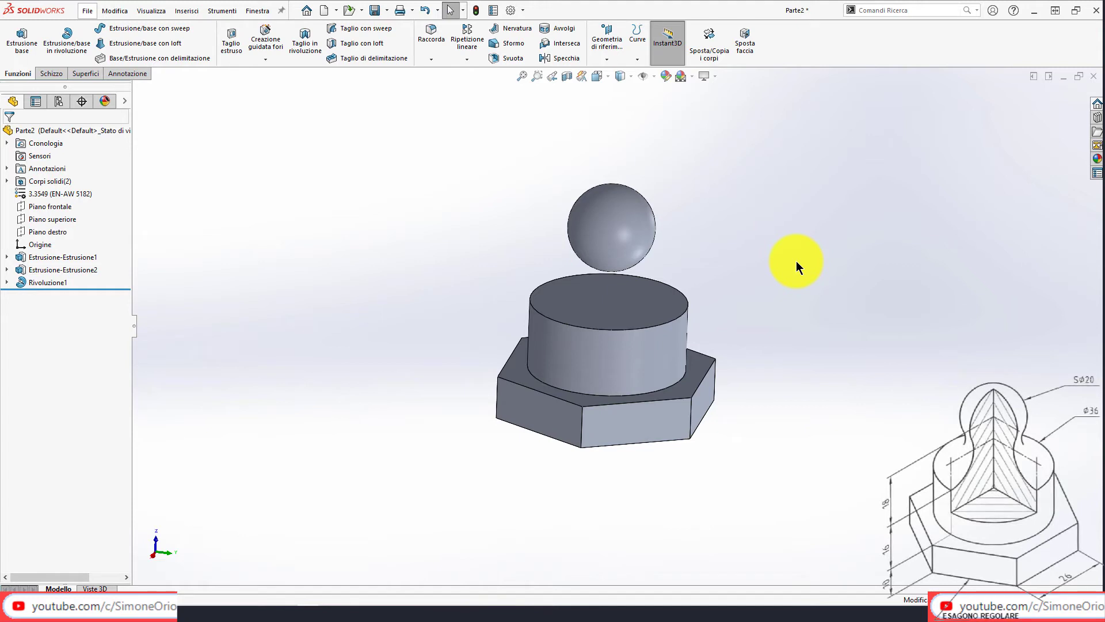
{"action": "left_click", "coordinate": [635, 243]}
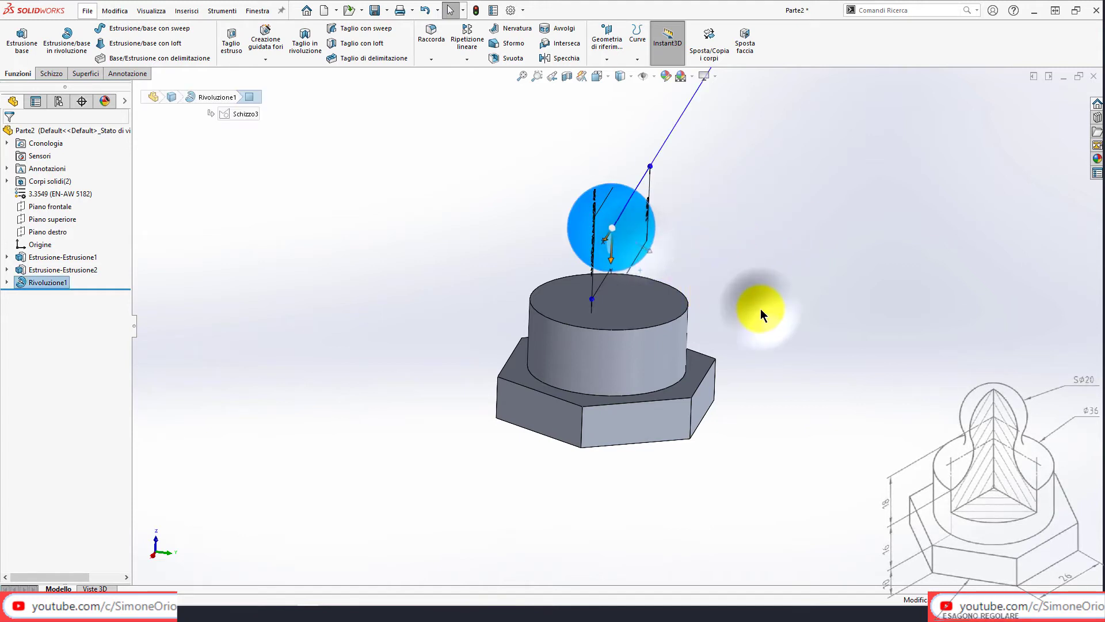
{"action": "mouse_move", "coordinate": [752, 313]}
{"action": "middle_mouse_down"}
{"action": "mouse_move", "coordinate": [779, 263]}
{"action": "mouse_move", "coordinate": [789, 289]}
{"action": "mouse_move", "coordinate": [708, 291]}
{"action": "mouse_move", "coordinate": [739, 326]}
{"action": "mouse_move", "coordinate": [577, 316]}
{"action": "mouse_move", "coordinate": [649, 346]}
{"action": "mouse_move", "coordinate": [597, 329]}
{"action": "mouse_move", "coordinate": [652, 304]}
{"action": "middle_mouse_up"}
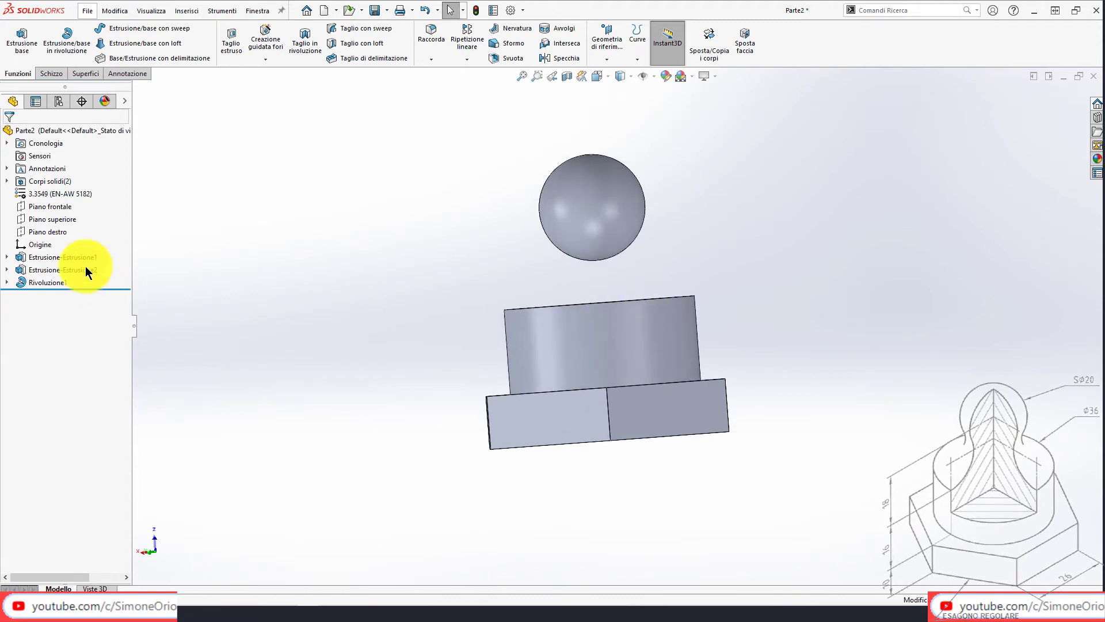
{"action": "left_click", "coordinate": [58, 219]}
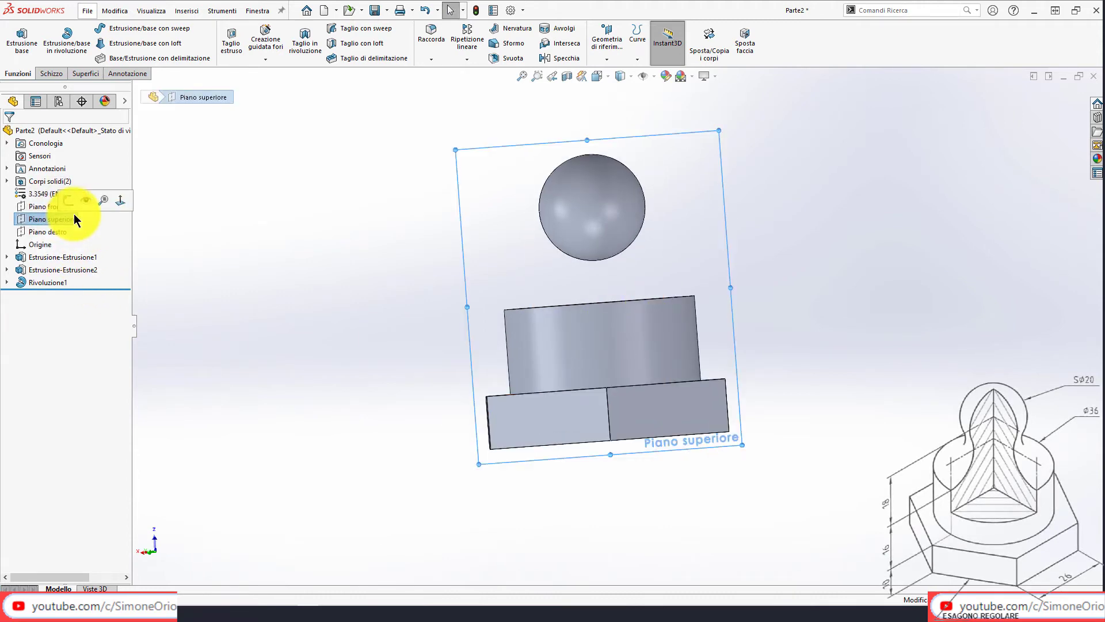
Face the Piano superiore plane and start a new sketch on it.
{"action": "left_click", "coordinate": [119, 201]}
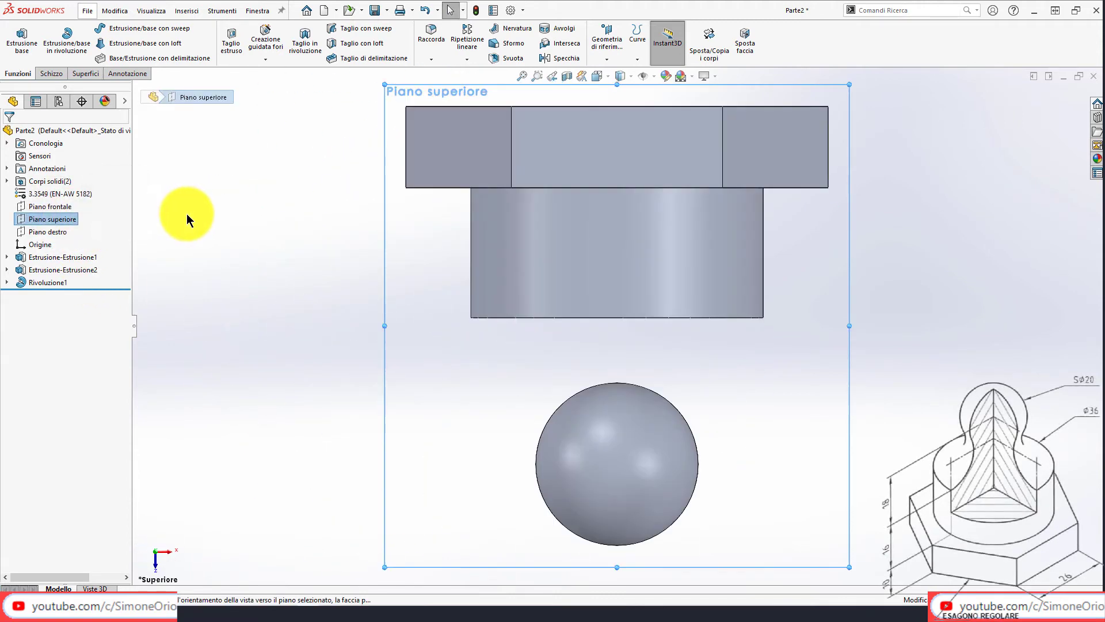
{"action": "key", "text": "ctrl+8"}
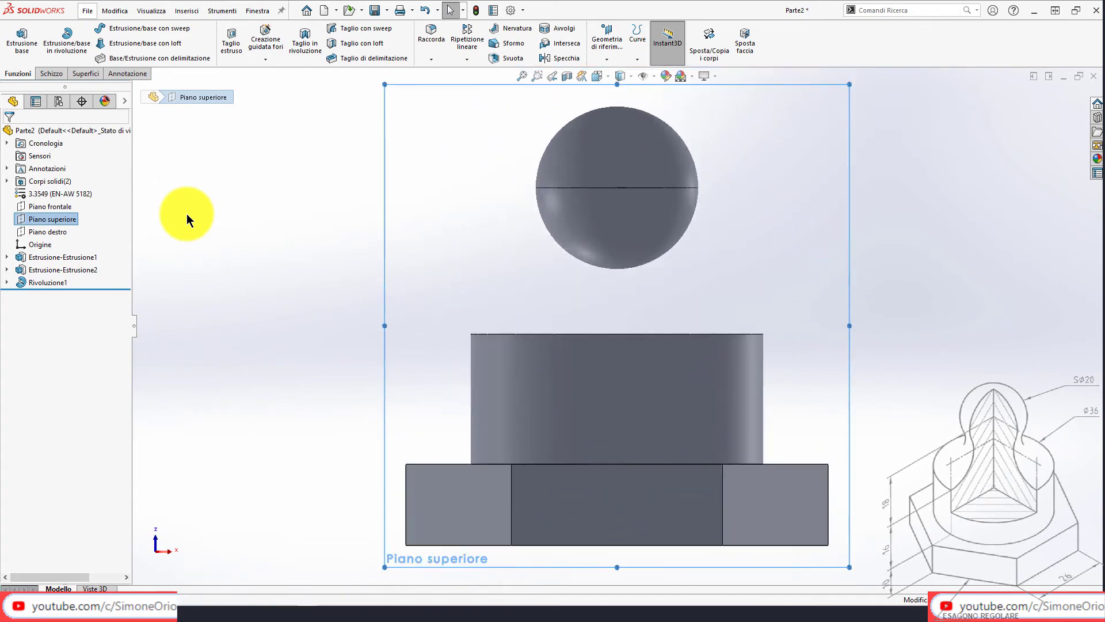
{"action": "left_click", "coordinate": [715, 212]}
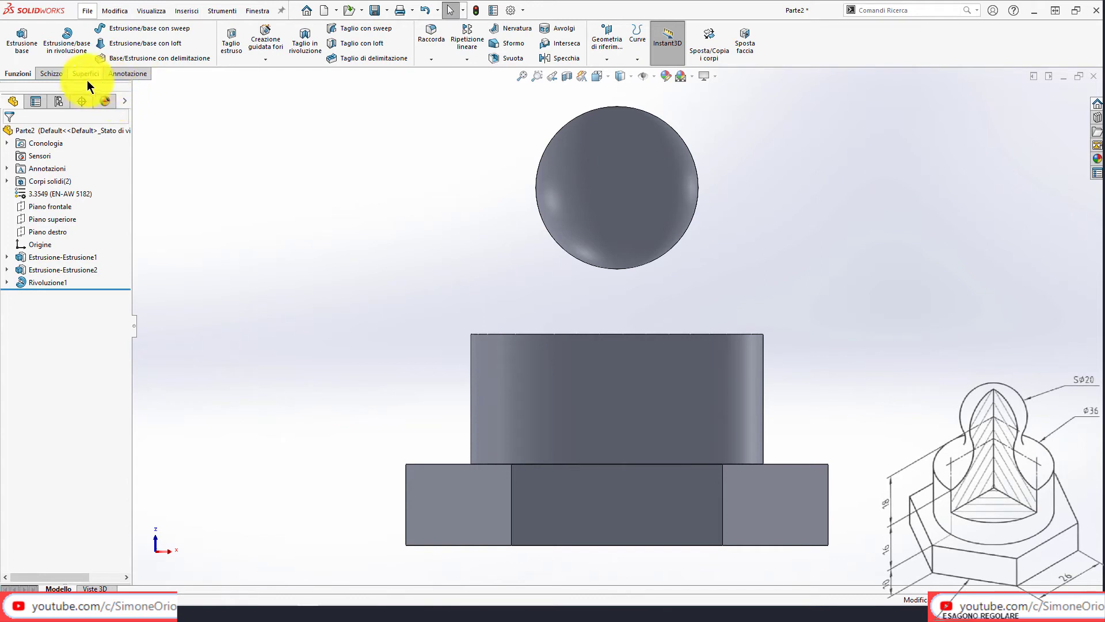
{"action": "left_click", "coordinate": [59, 220]}
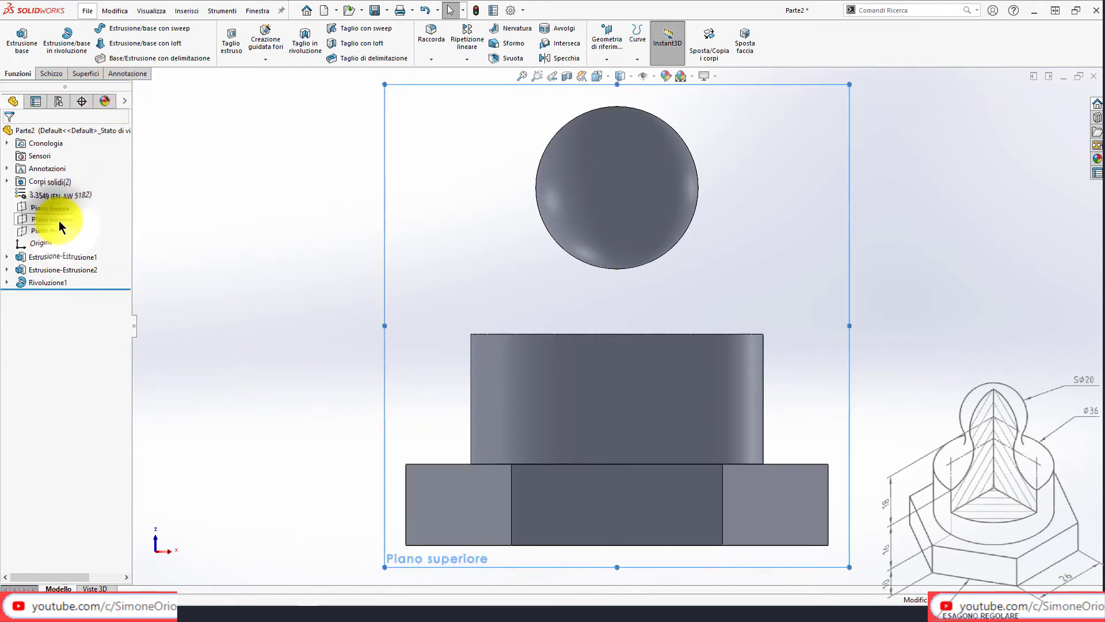
{"action": "left_click", "coordinate": [82, 202]}
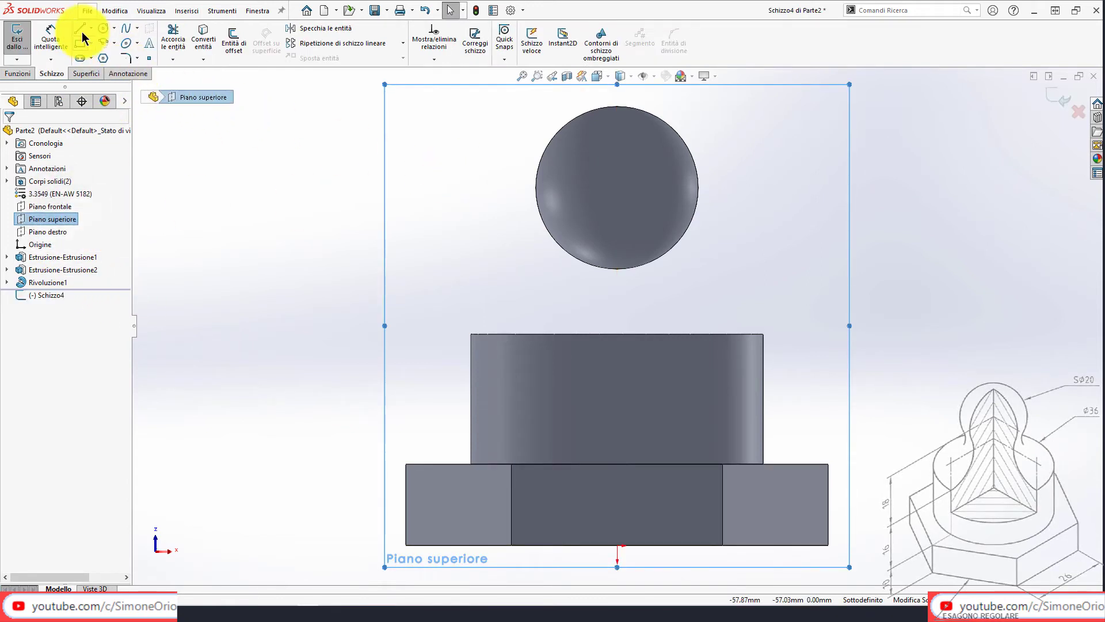
Draw a line from the boss's top-right corner to its midpoint, then up to the sphere centre.
{"action": "left_click", "coordinate": [82, 32]}
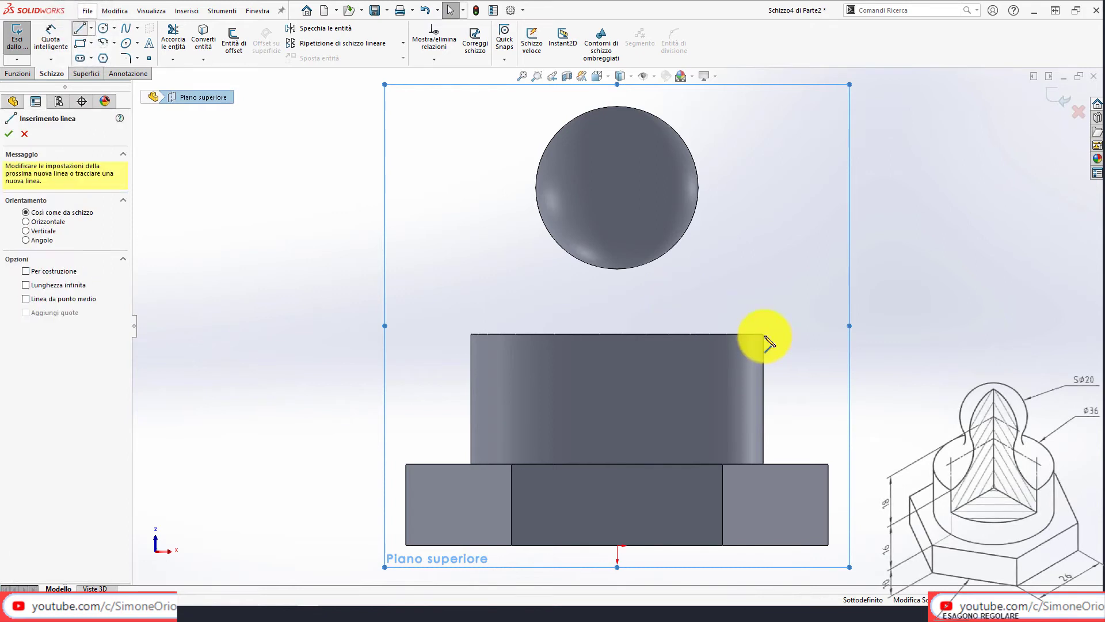
{"action": "left_click", "coordinate": [764, 335]}
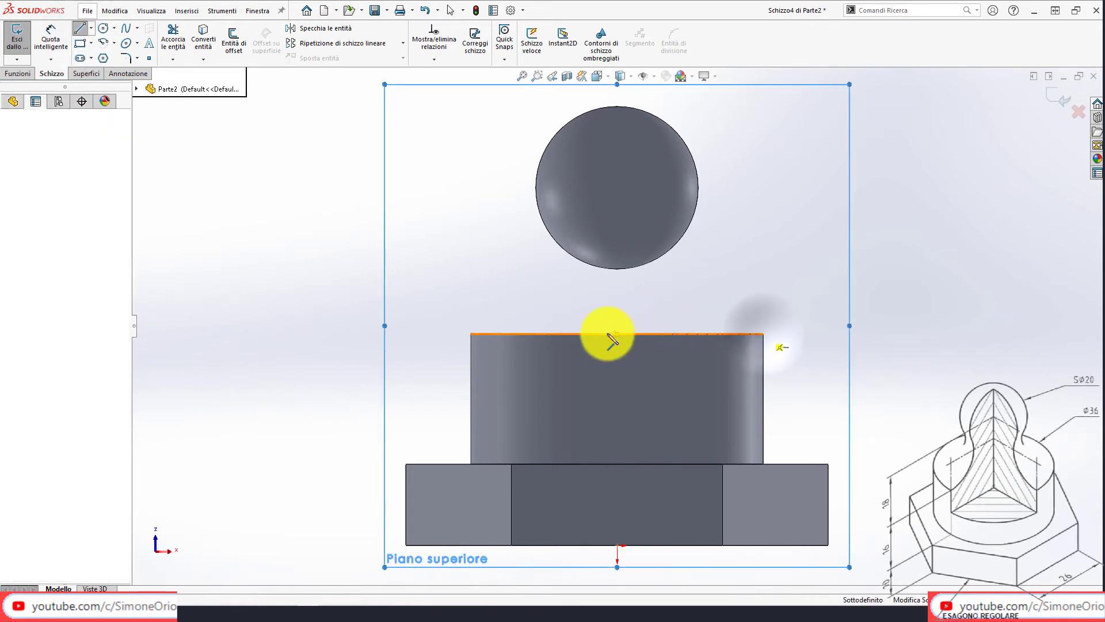
{"action": "left_click", "coordinate": [617, 334]}
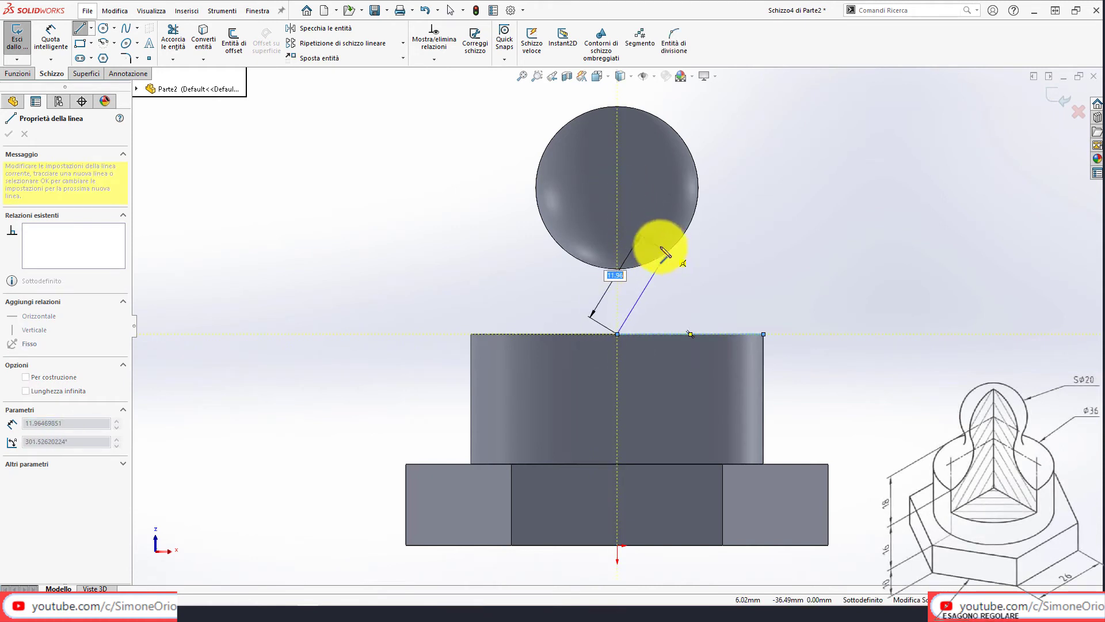
{"action": "left_click", "coordinate": [617, 188]}
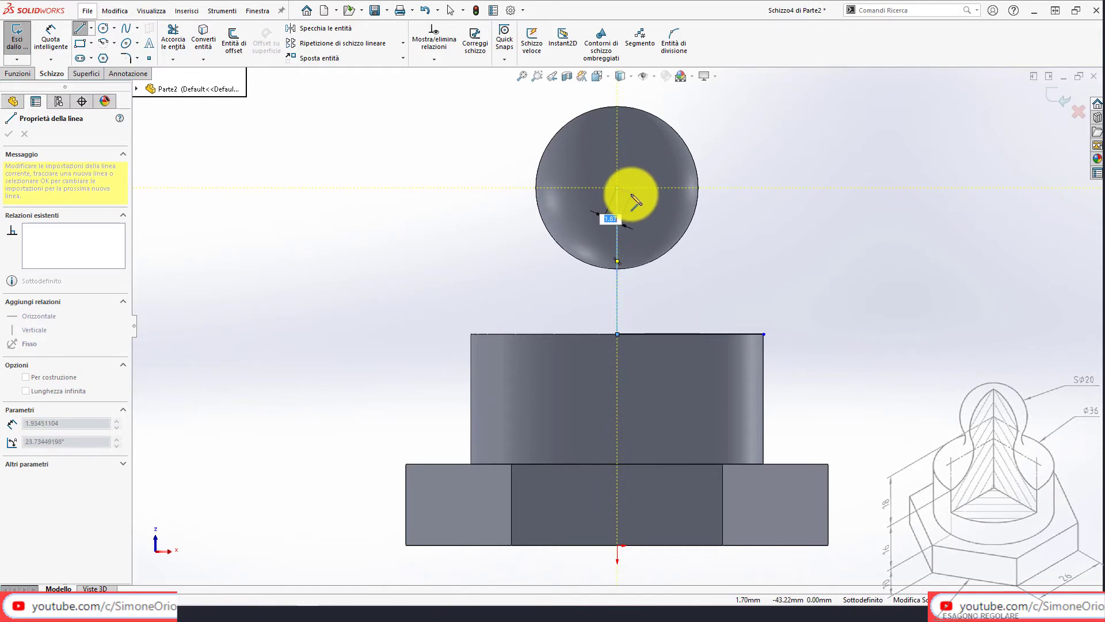
{"action": "key", "text": "Escape"}
{"action": "key", "text": "Escape"}
{"action": "key", "text": "Escape"}
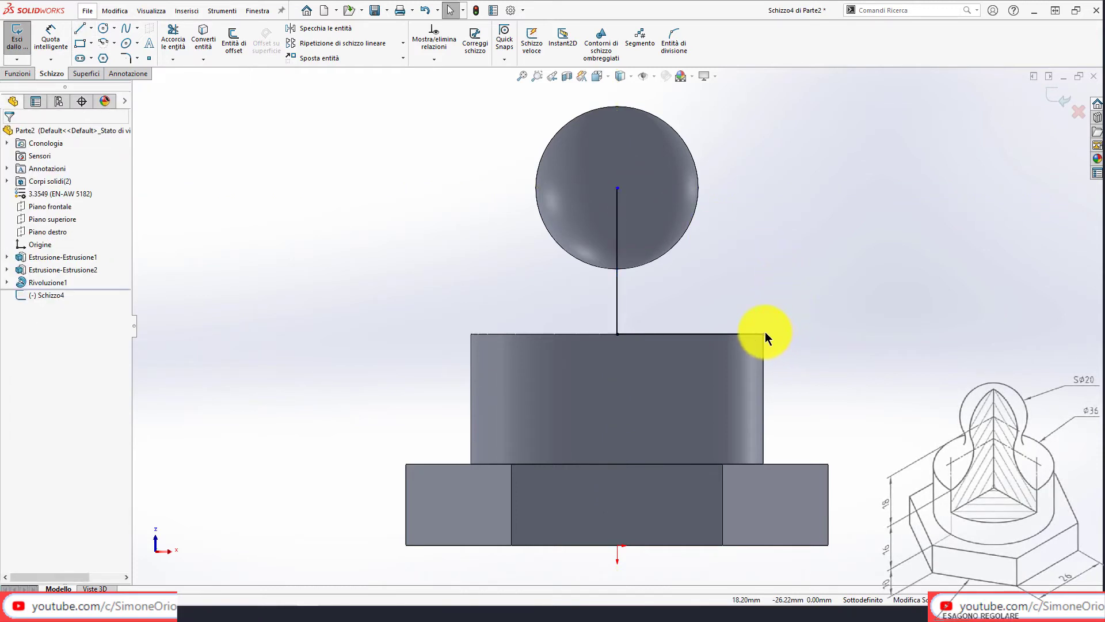
{"action": "left_click", "coordinate": [630, 332]}
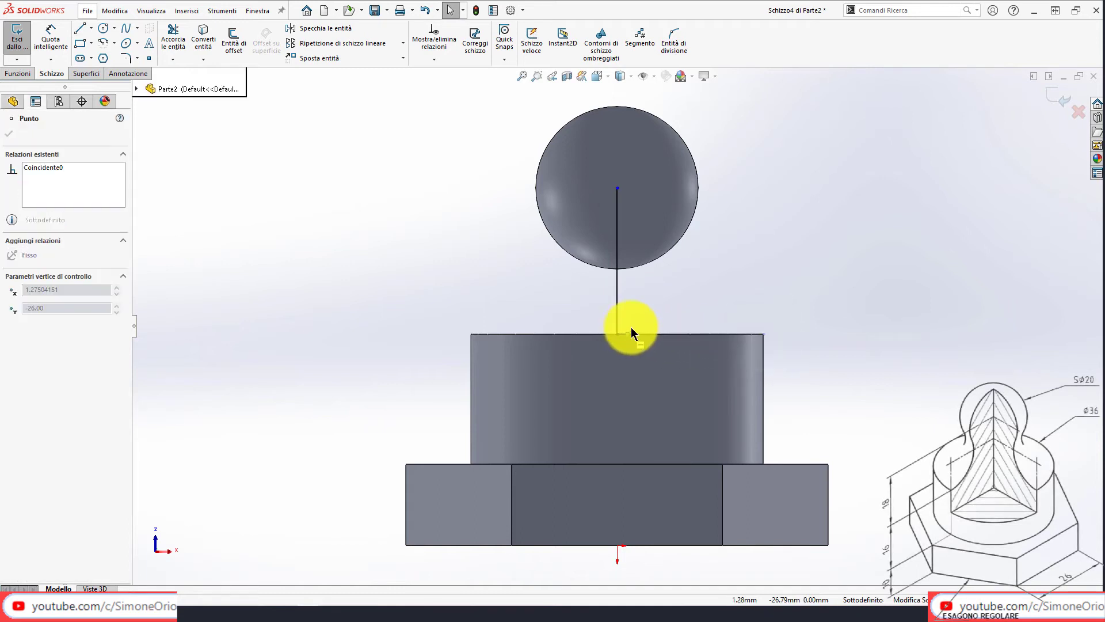
{"action": "left_click_drag", "start_coordinate": [631, 328], "coordinate": [763, 338]}
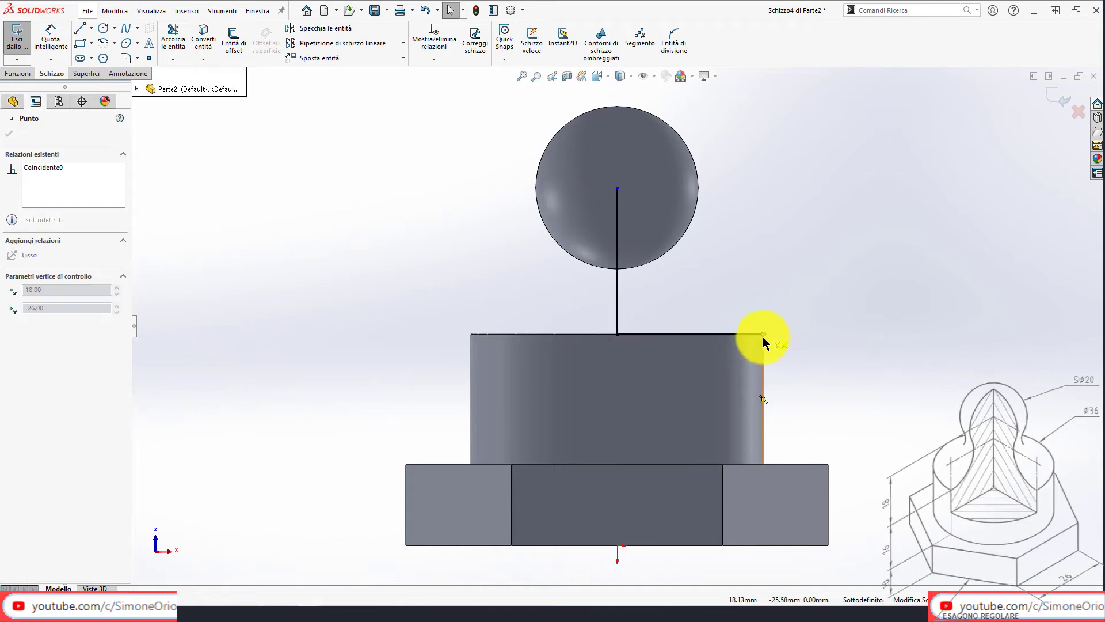
{"action": "left_click", "coordinate": [921, 394]}
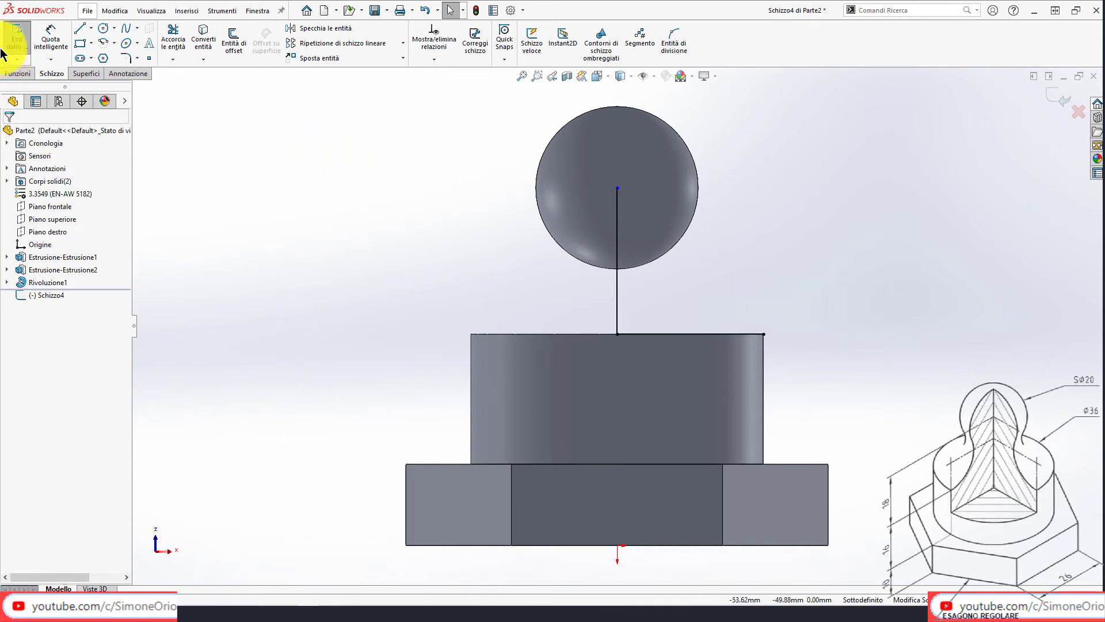
Draw a centre-point arc from the boss's top-right corner curving up toward the sphere.
{"action": "left_click", "coordinate": [107, 43]}
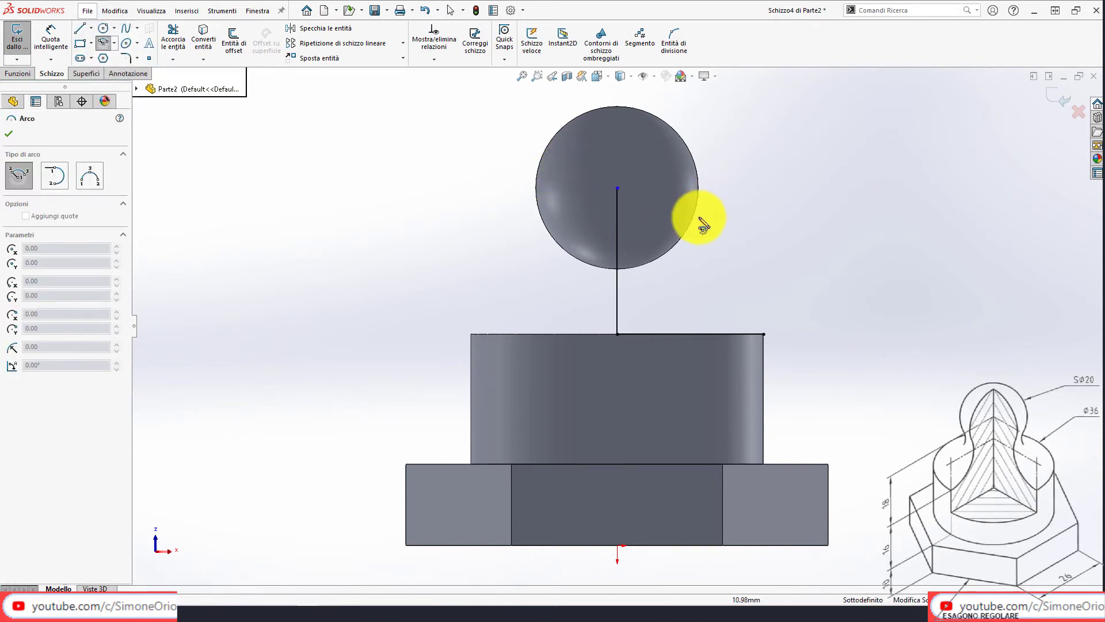
{"action": "left_click", "coordinate": [764, 263]}
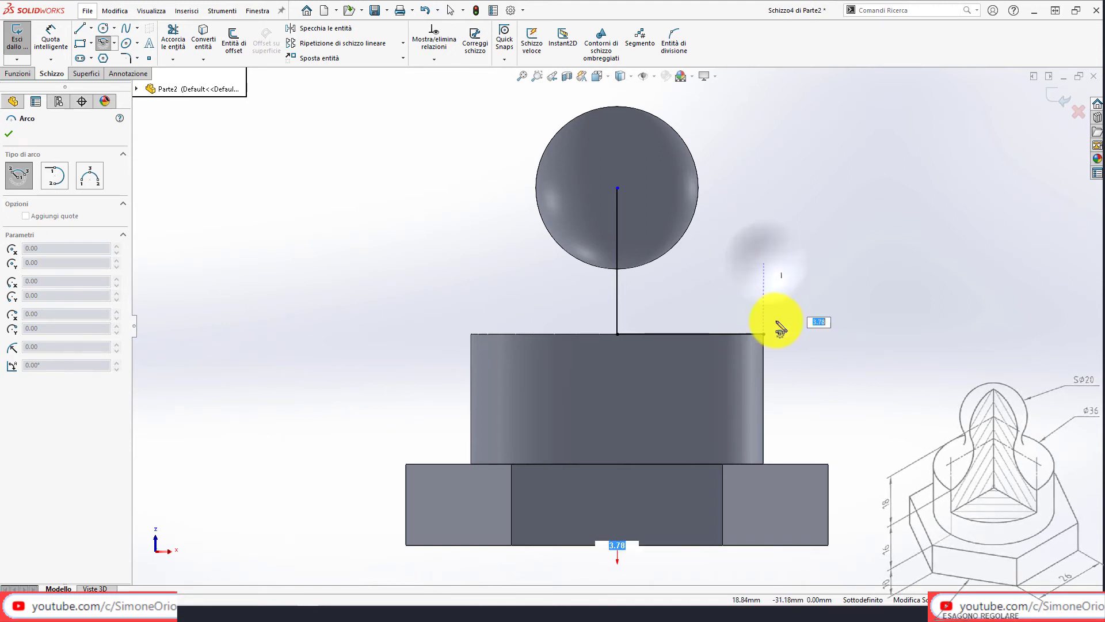
{"action": "left_click", "coordinate": [764, 335]}
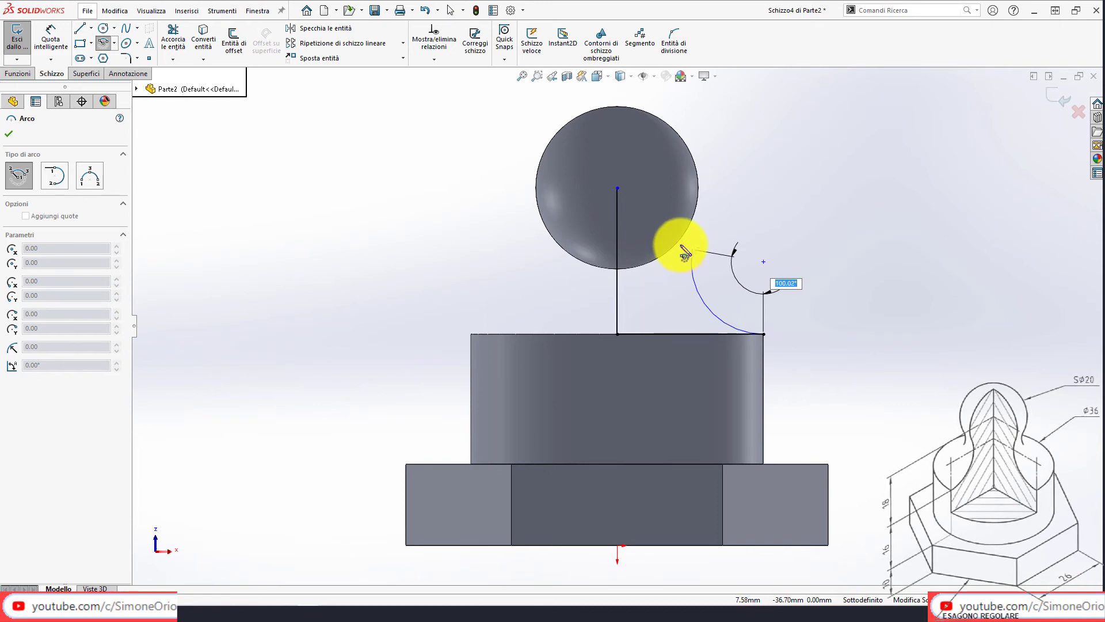
{"action": "left_click", "coordinate": [689, 253]}
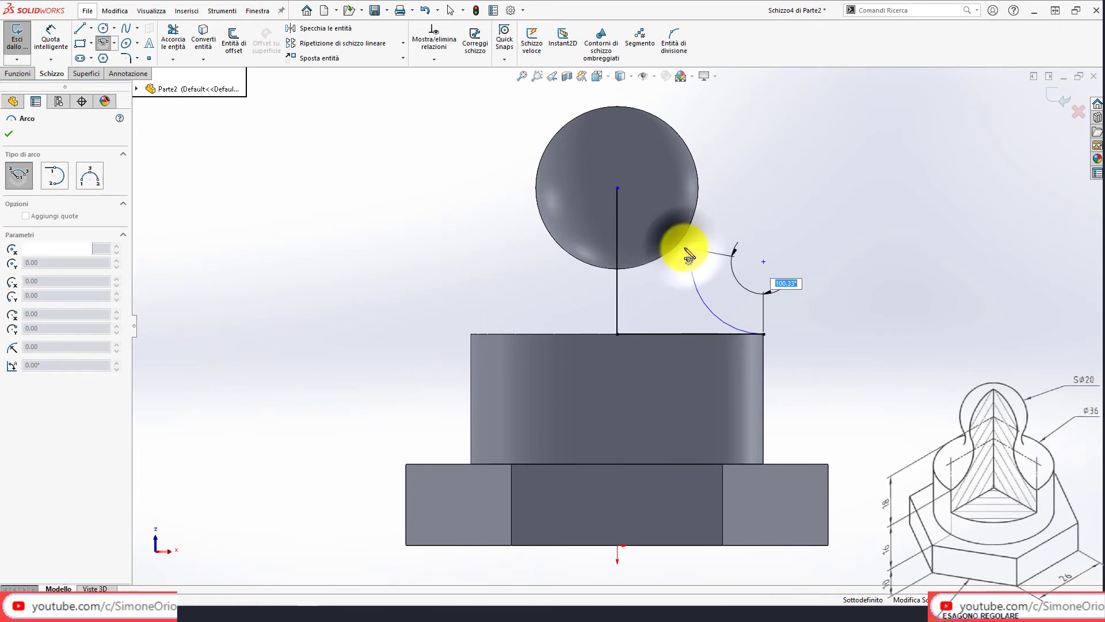
{"action": "key", "text": "Escape"}
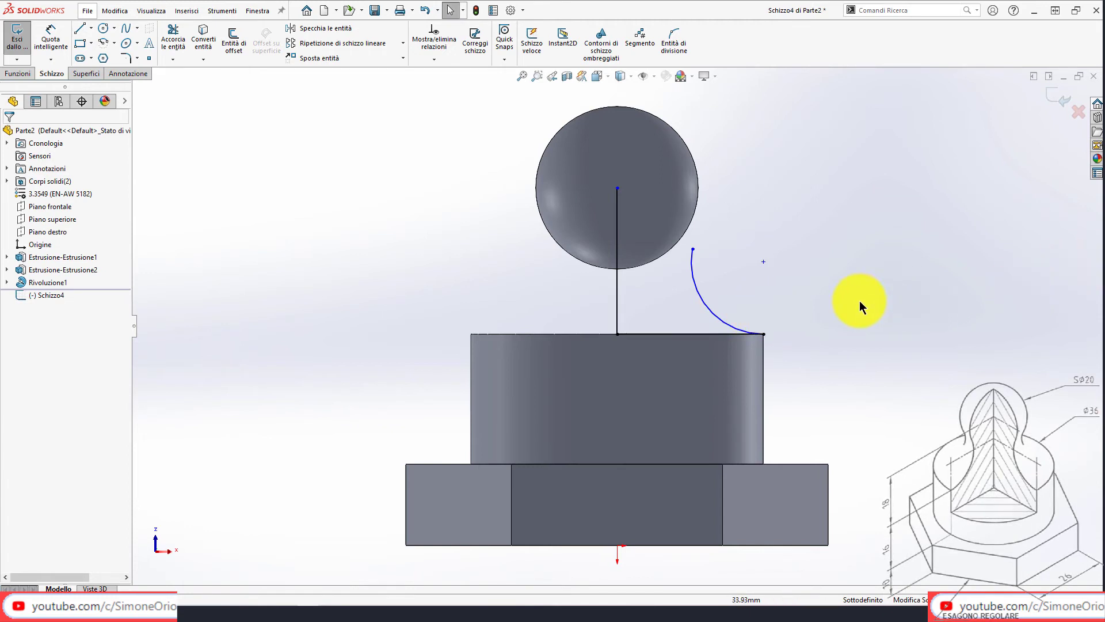
{"action": "left_click", "coordinate": [763, 264]}
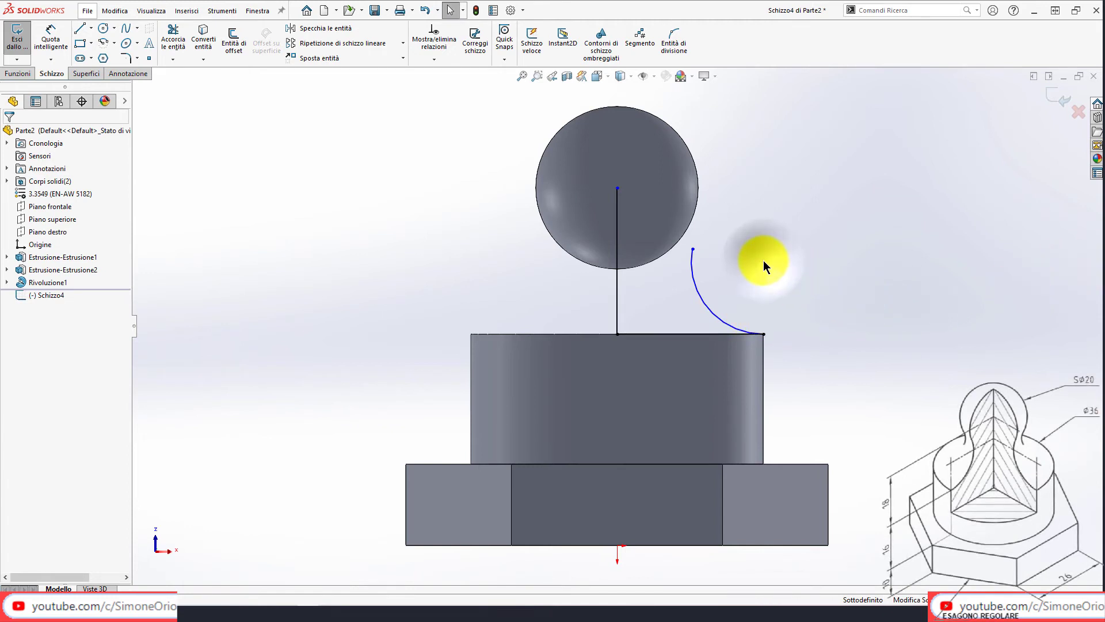
{"action": "left_click", "coordinate": [764, 380], "text": "ctrl"}
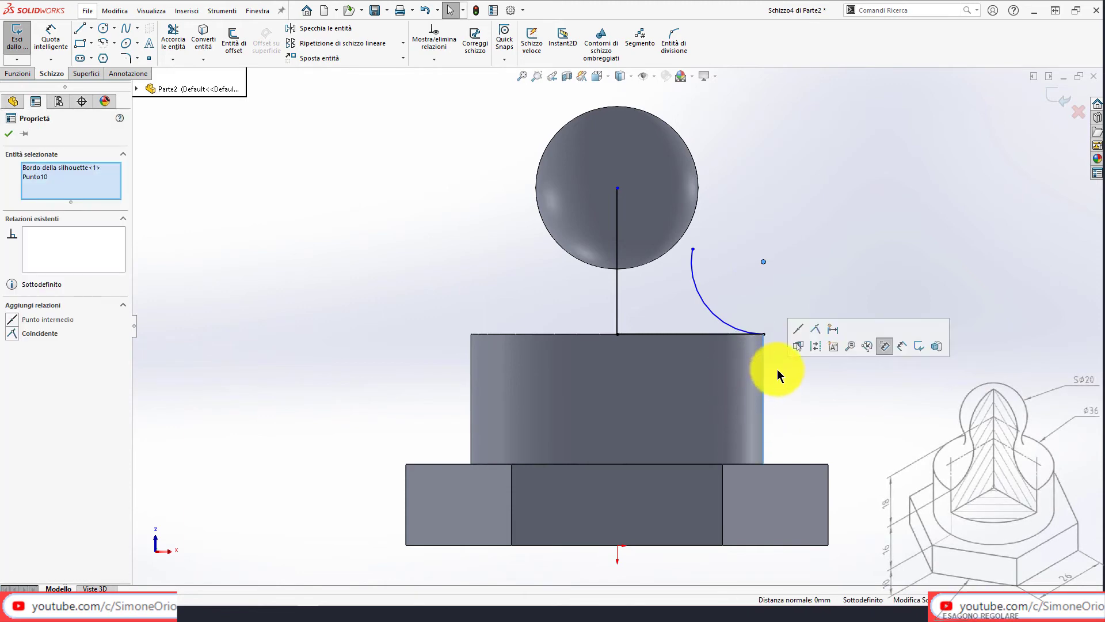
{"action": "left_click", "coordinate": [830, 268]}
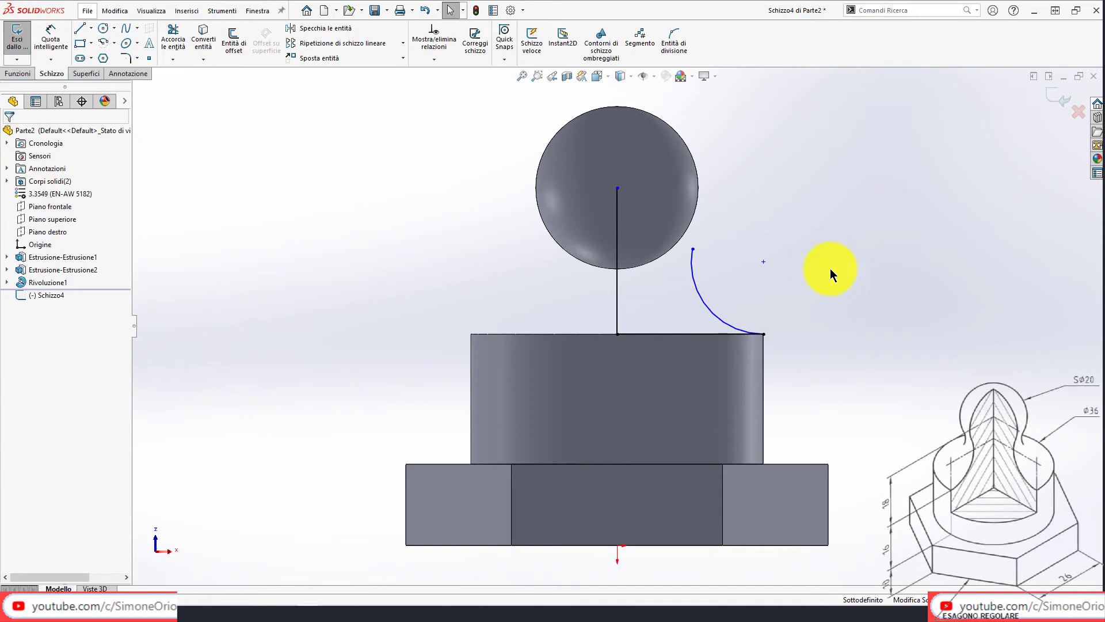
Snap the arc's upper end onto the sphere outline and add a Tangent relation between them.
{"action": "left_click", "coordinate": [689, 223]}
{"action": "key", "text": "Escape"}
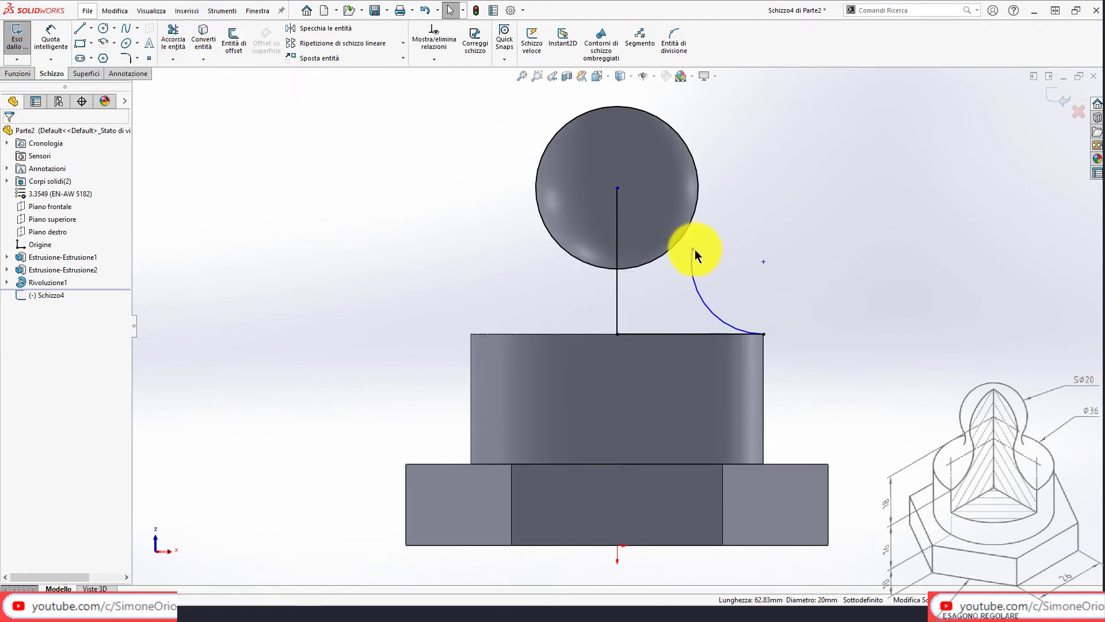
{"action": "left_click_drag", "start_coordinate": [692, 249], "coordinate": [695, 216]}
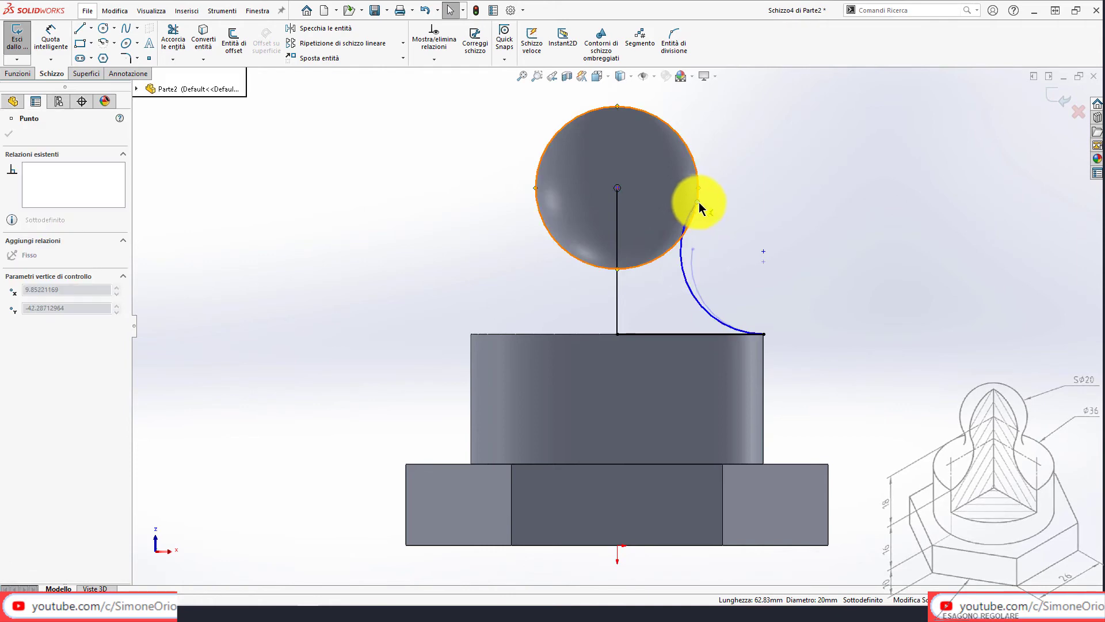
{"action": "left_click", "coordinate": [718, 270]}
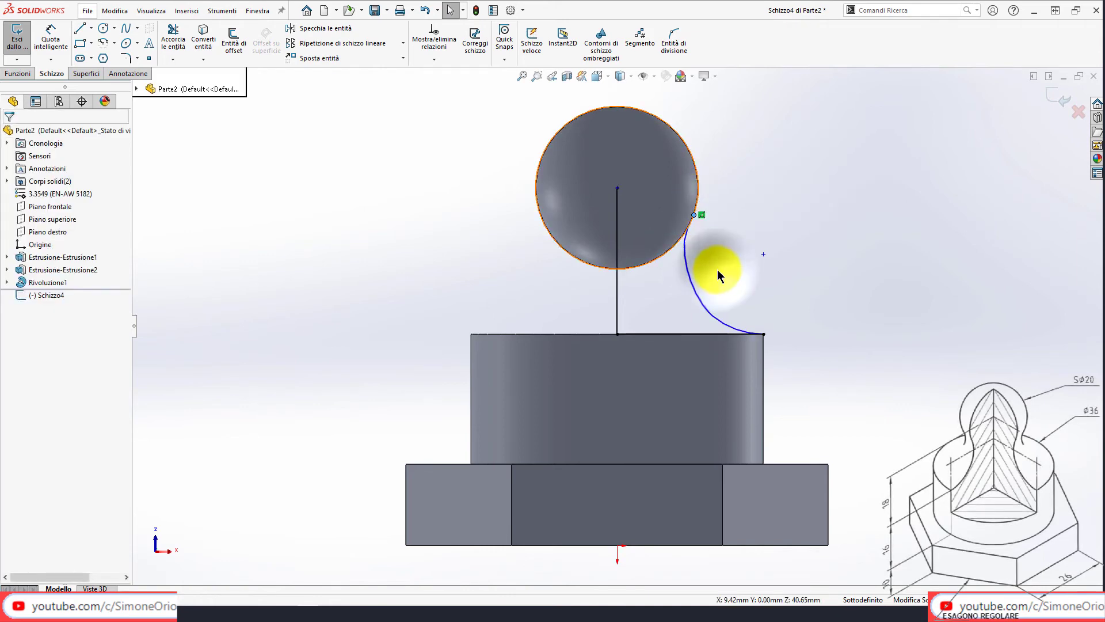
{"action": "scroll", "coordinate": [676, 251], "scroll_direction": "down", "scroll_amount": 3}
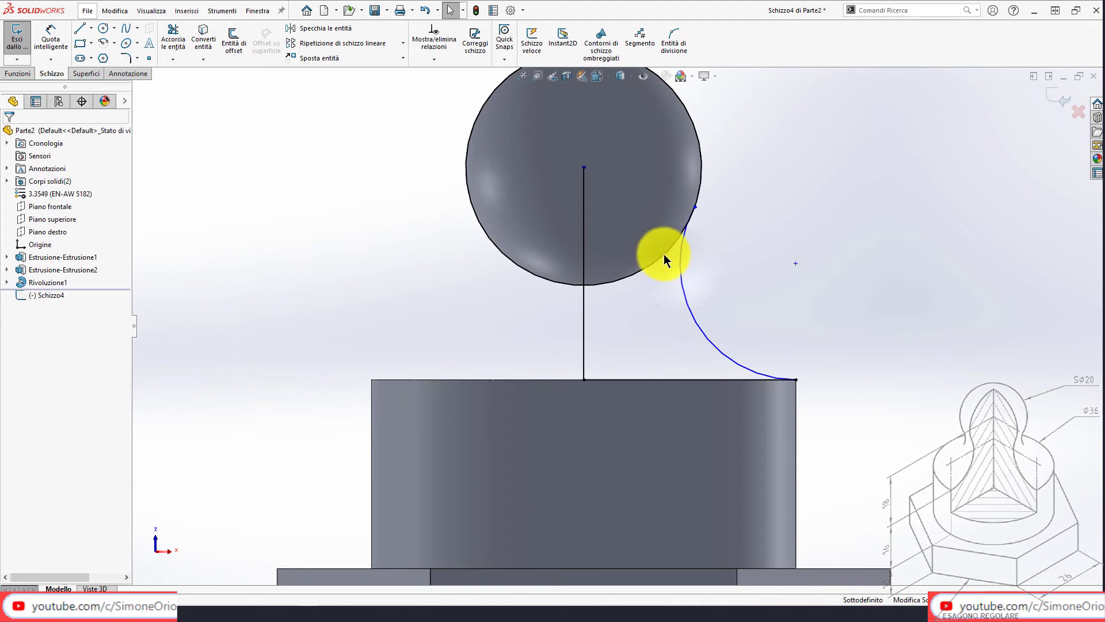
{"action": "left_click", "coordinate": [663, 254]}
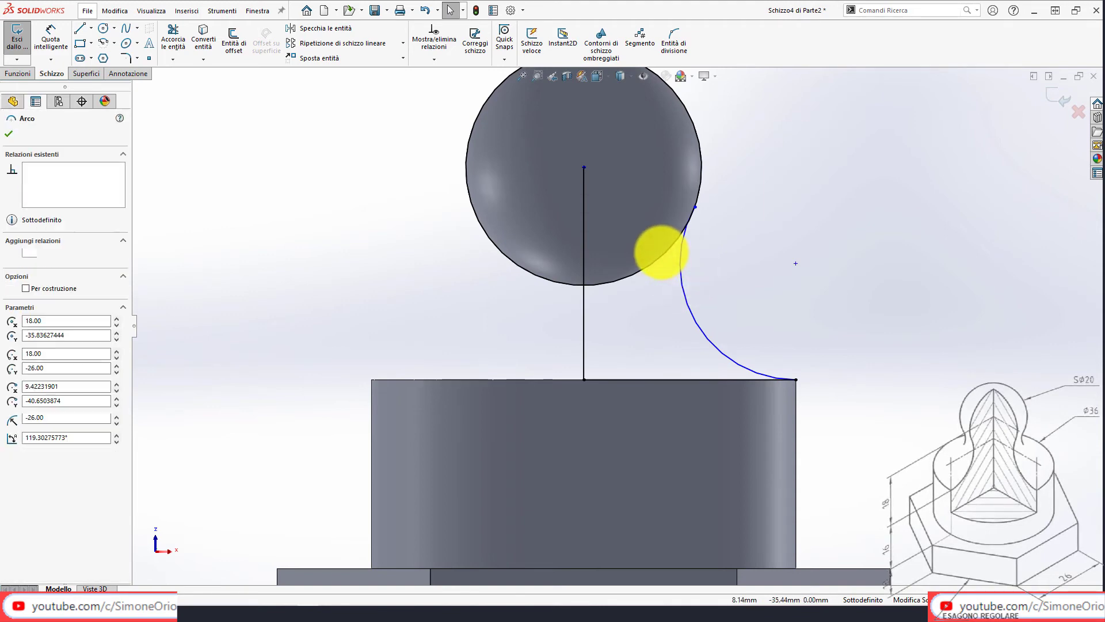
{"action": "left_click", "coordinate": [664, 255], "text": "ctrl"}
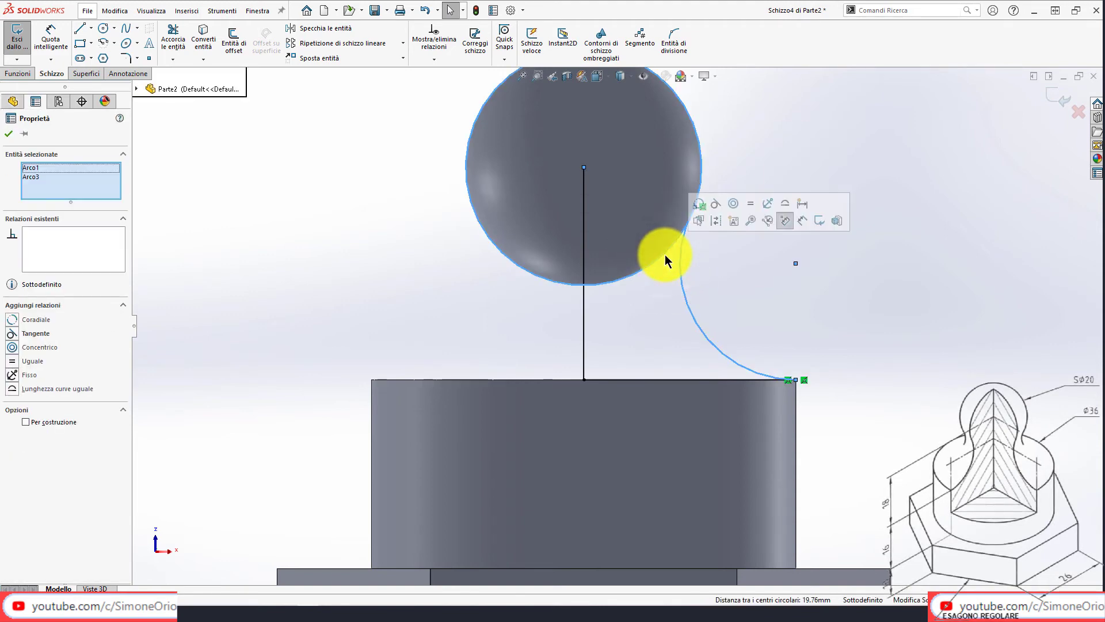
{"action": "left_click", "coordinate": [715, 204]}
{"action": "left_click", "coordinate": [805, 161]}
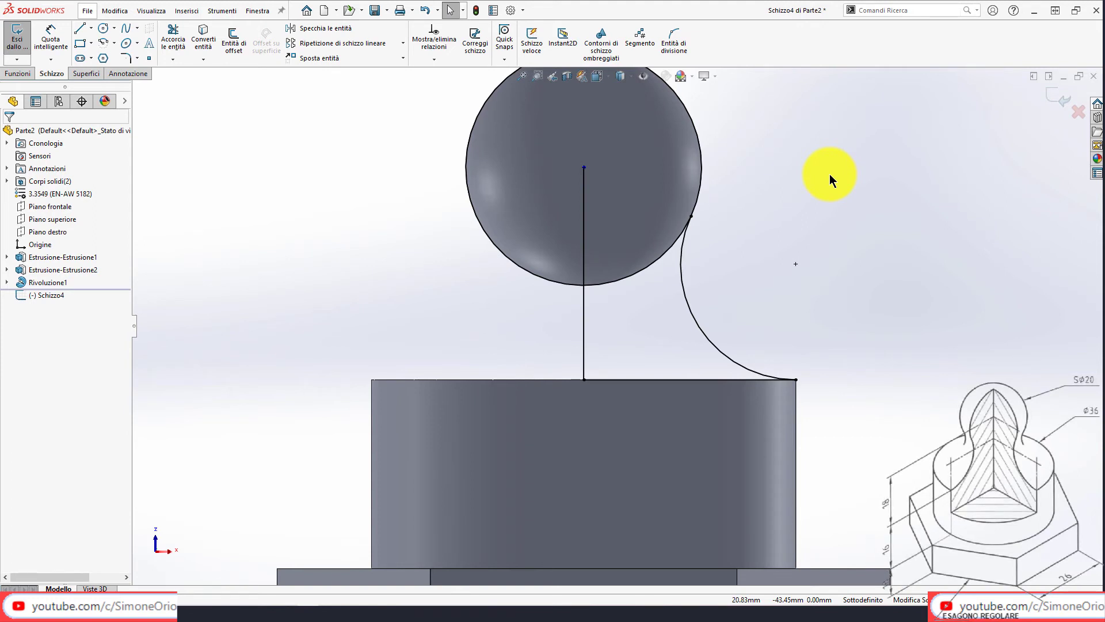
{"action": "left_click", "coordinate": [710, 344]}
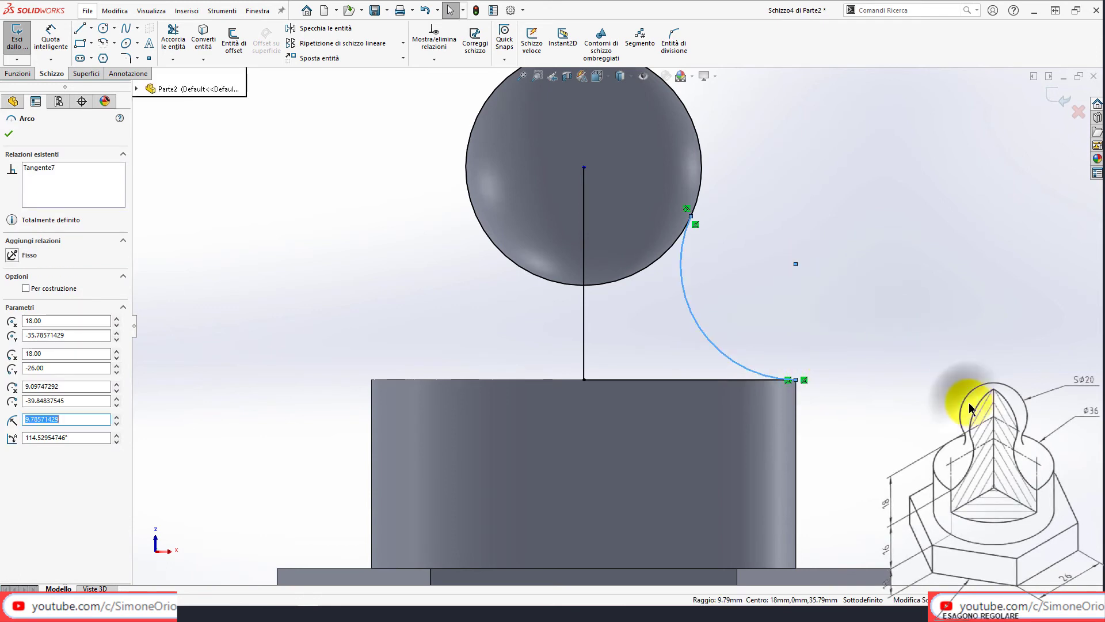
{"action": "key", "text": "Escape"}
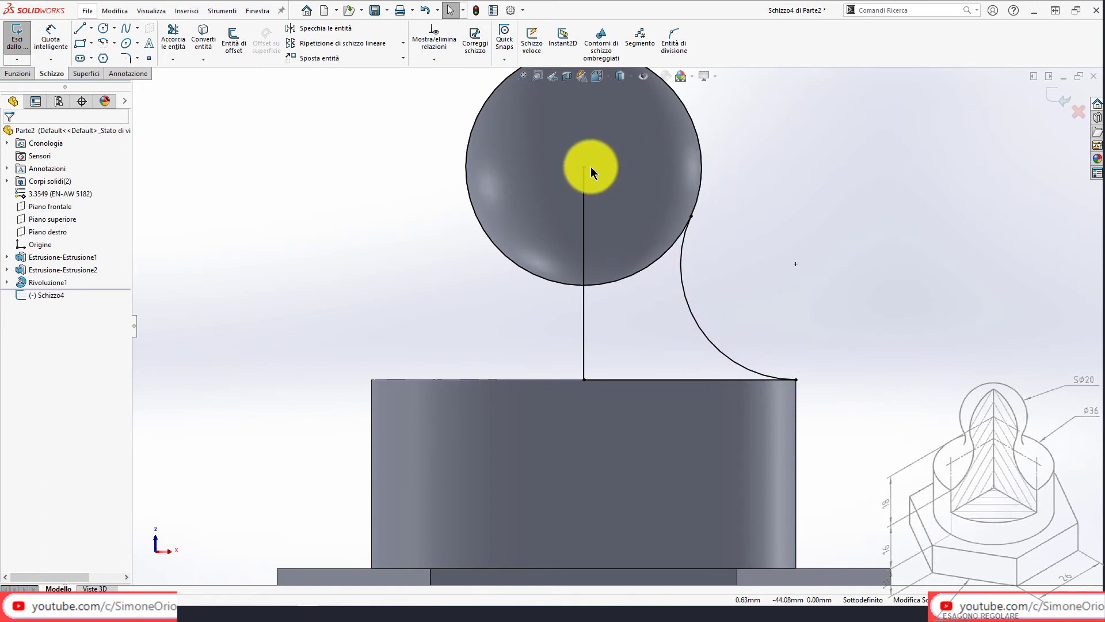
Shorten the vertical line to the sphere's bottom and power-trim the unwanted sketch segments.
{"action": "left_click_drag", "start_coordinate": [583, 171], "coordinate": [585, 306]}
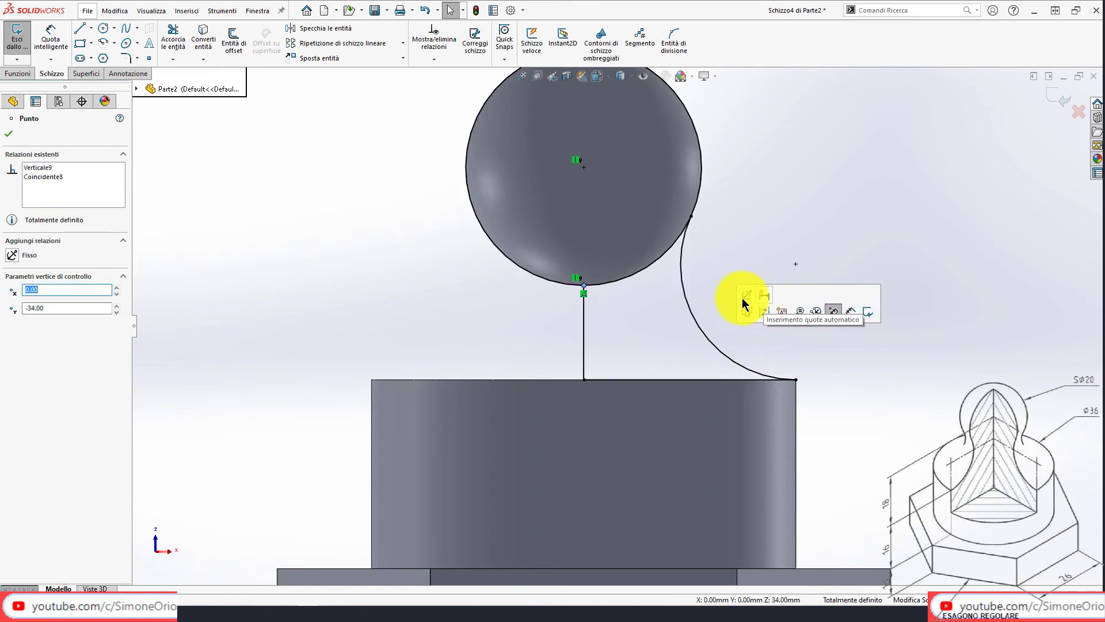
{"action": "left_click", "coordinate": [788, 203]}
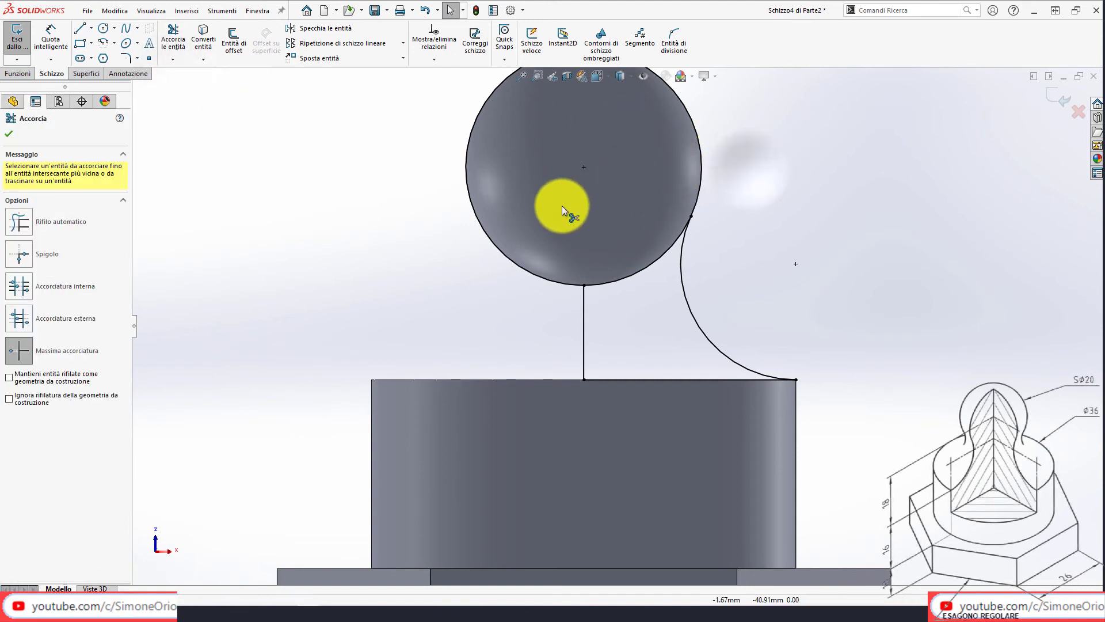
{"action": "left_click", "coordinate": [18, 222]}
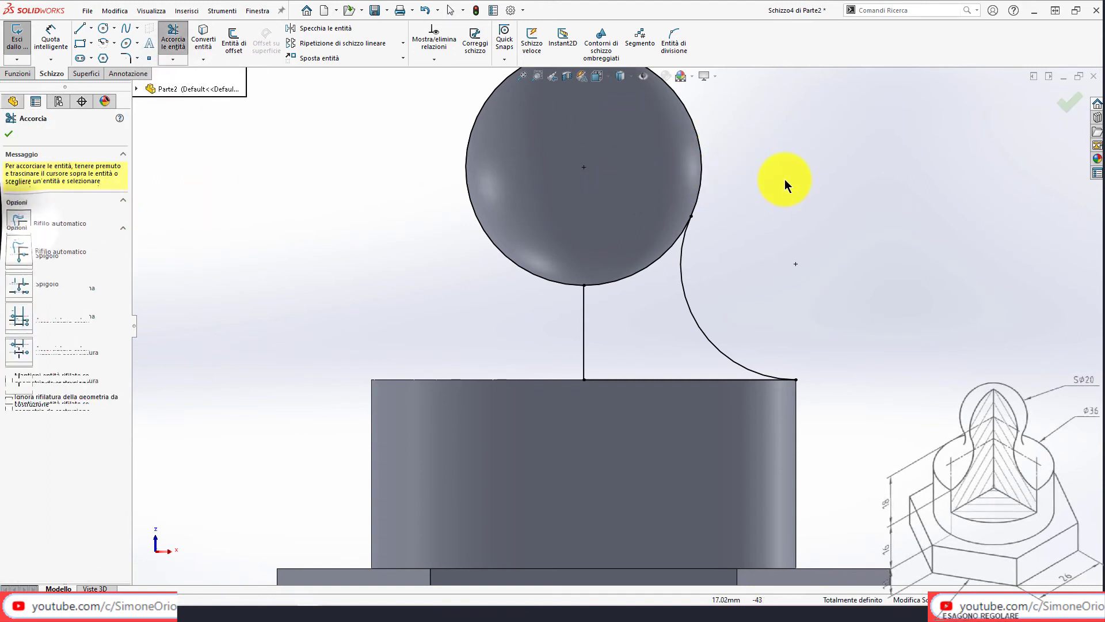
{"action": "mouse_move", "coordinate": [760, 176]}
{"action": "left_mouse_down"}
{"action": "mouse_move", "coordinate": [535, 238]}
{"action": "mouse_move", "coordinate": [506, 301]}
{"action": "left_mouse_up"}
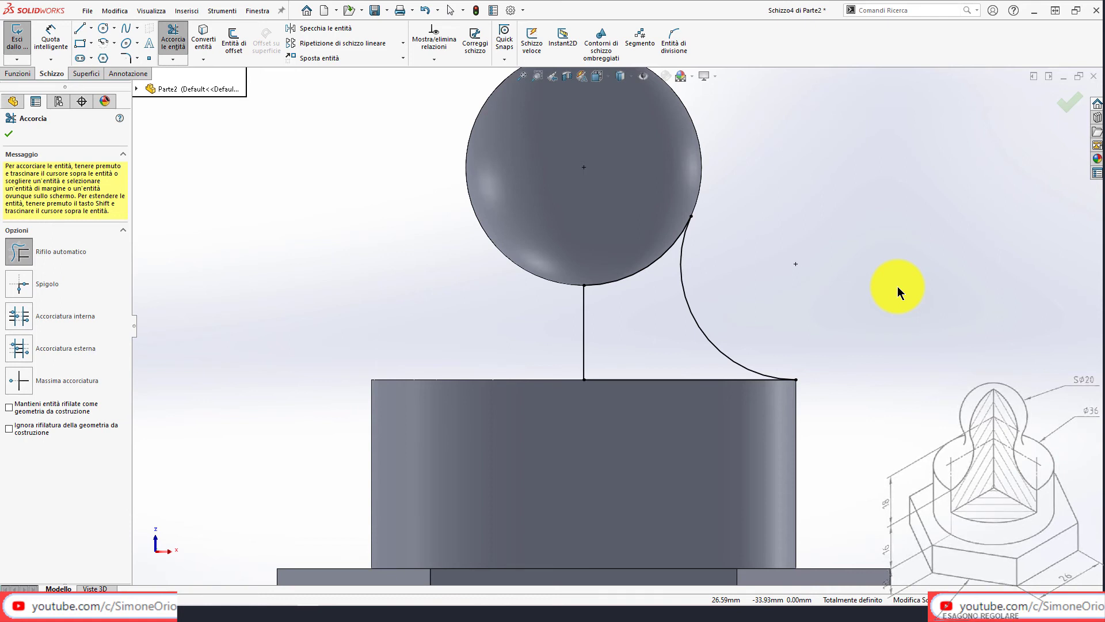
{"action": "left_click", "coordinate": [797, 264]}
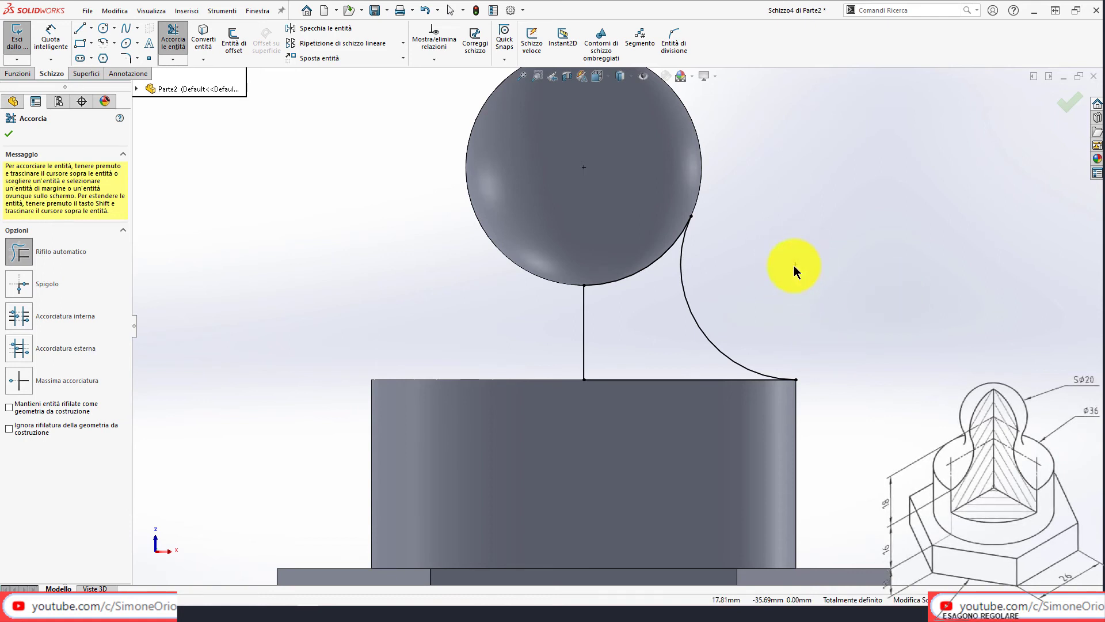
{"action": "left_click", "coordinate": [793, 261]}
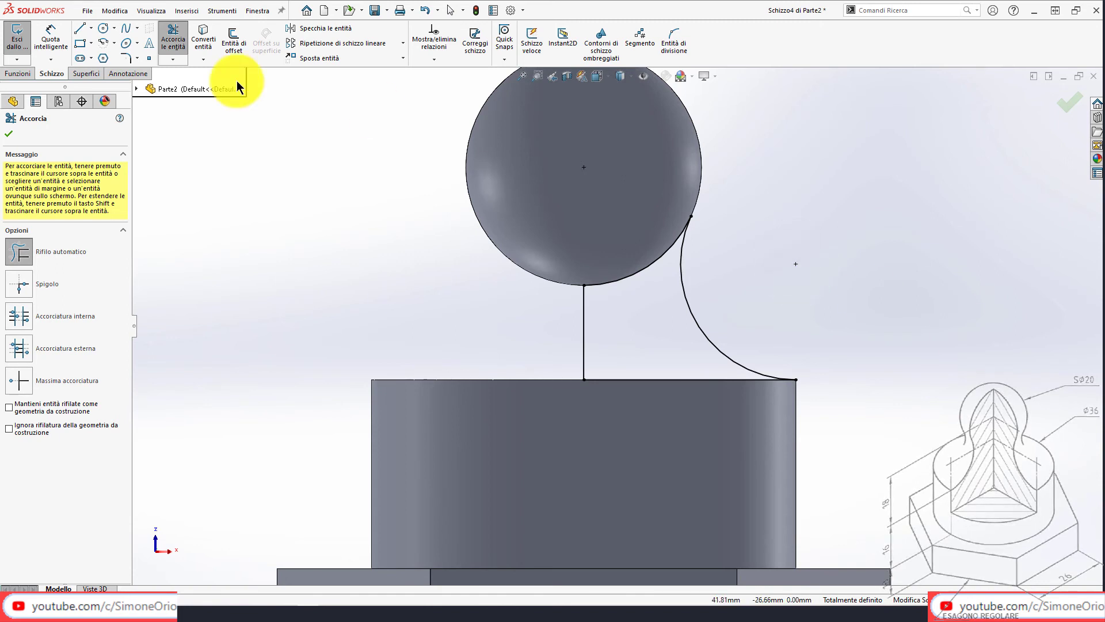
{"action": "left_click", "coordinate": [8, 134]}
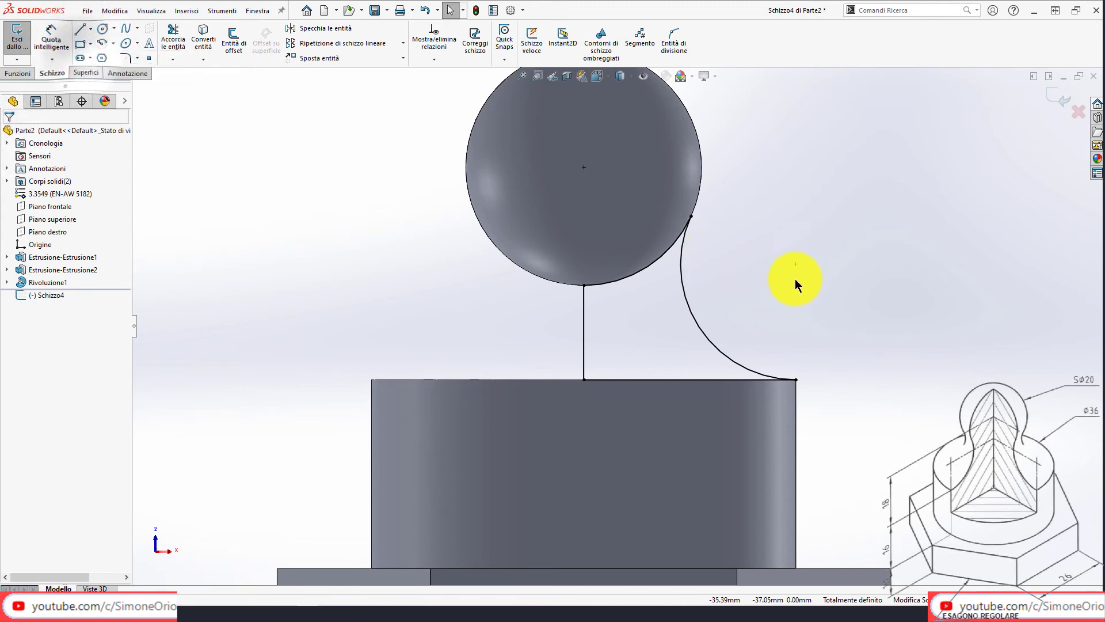
Draw a horizontal construction line from the arc's centre to the central axis.
{"action": "key", "text": "l"}
{"action": "left_click", "coordinate": [795, 263]}
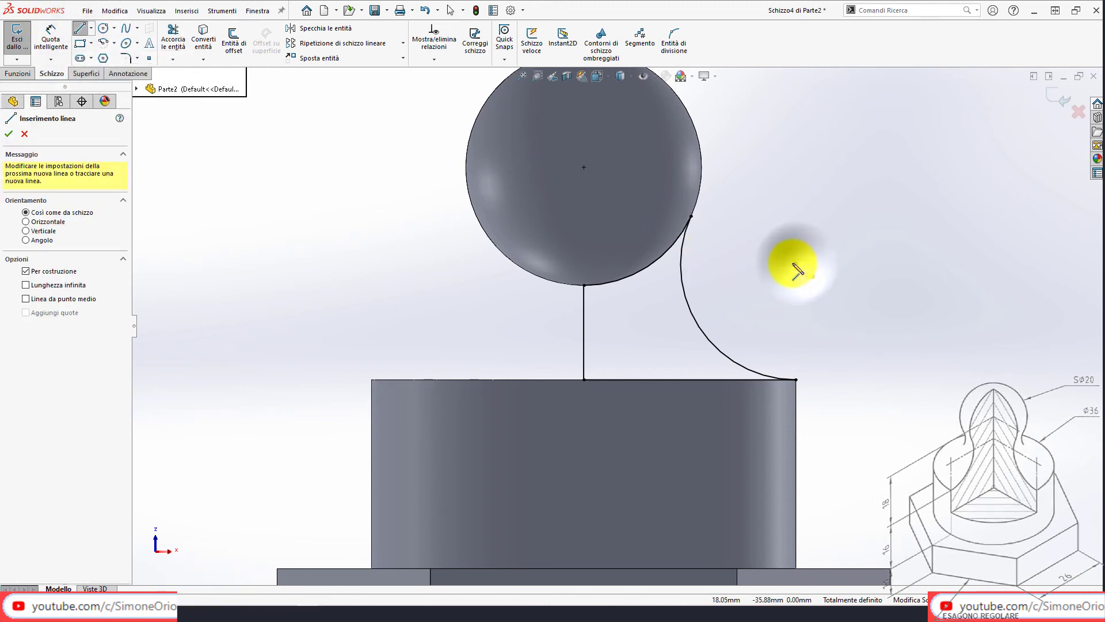
{"action": "left_click", "coordinate": [584, 264]}
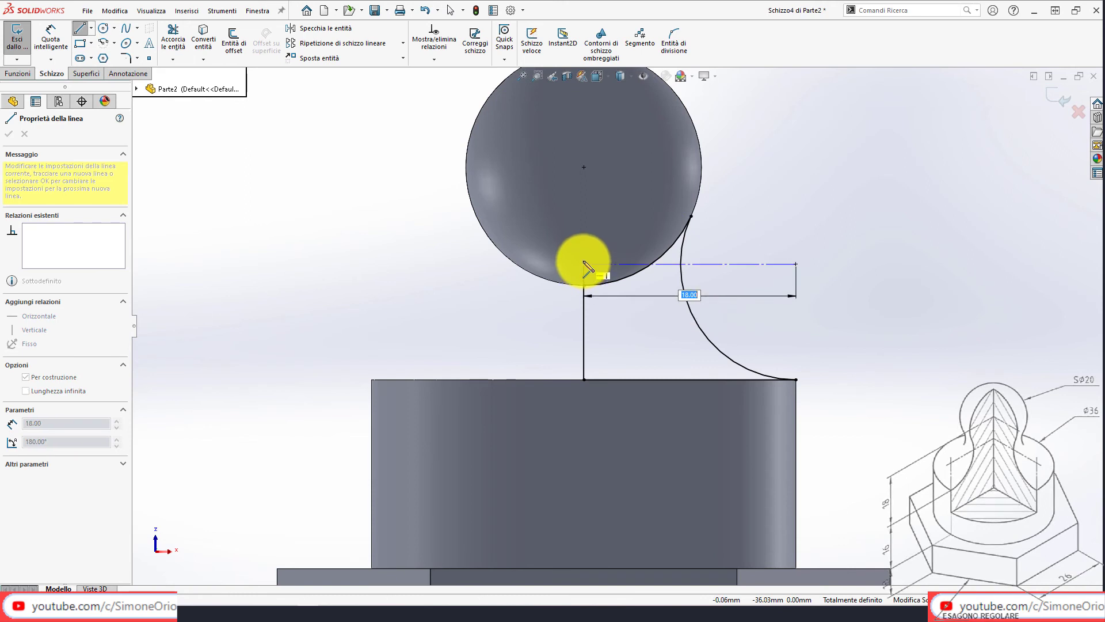
{"action": "left_click", "coordinate": [585, 264]}
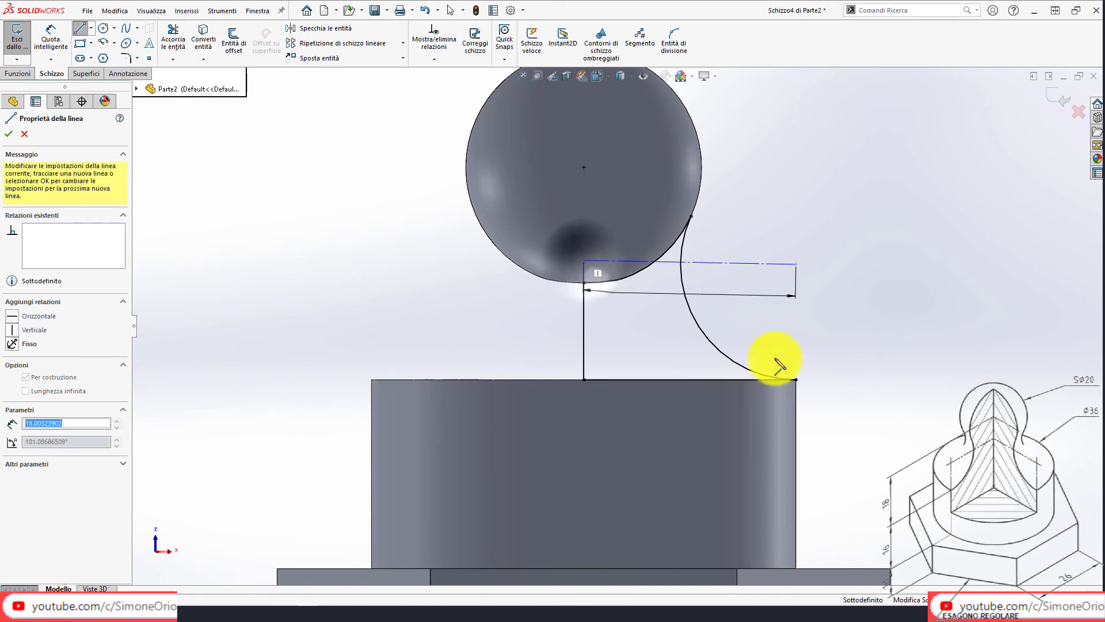
{"action": "key", "text": "Escape"}
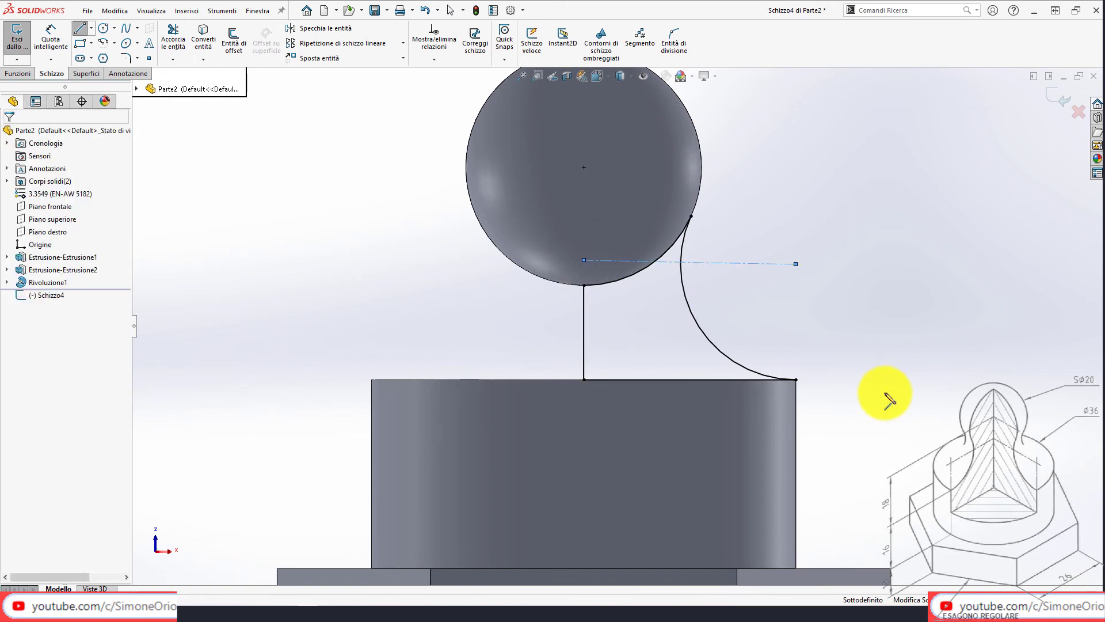
{"action": "key", "text": "Escape"}
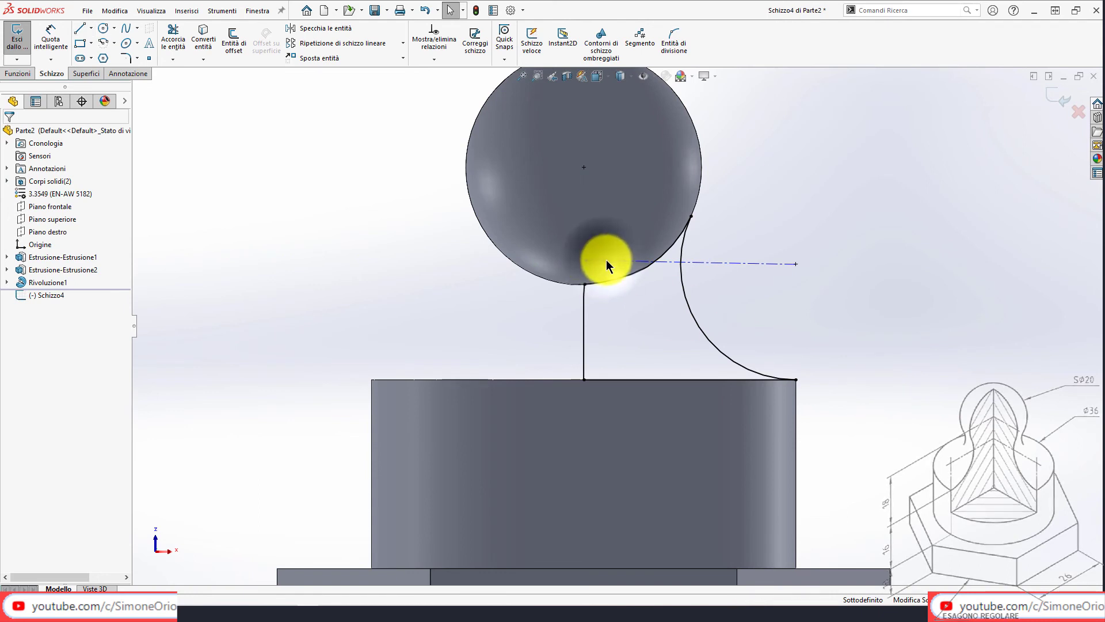
{"action": "left_click", "coordinate": [606, 261]}
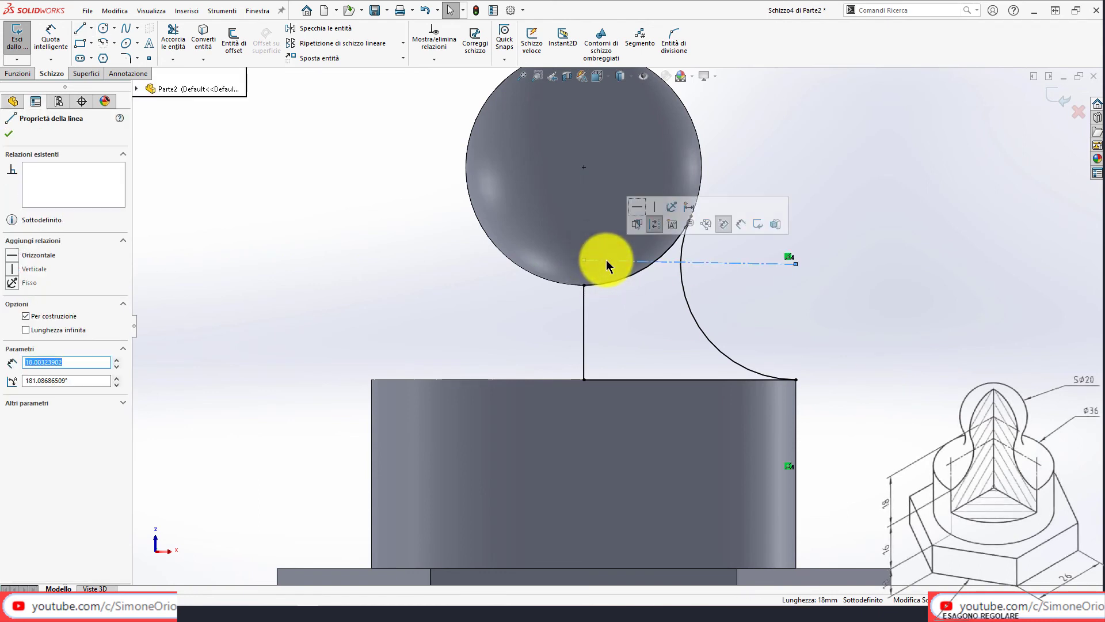
{"action": "left_click", "coordinate": [638, 208]}
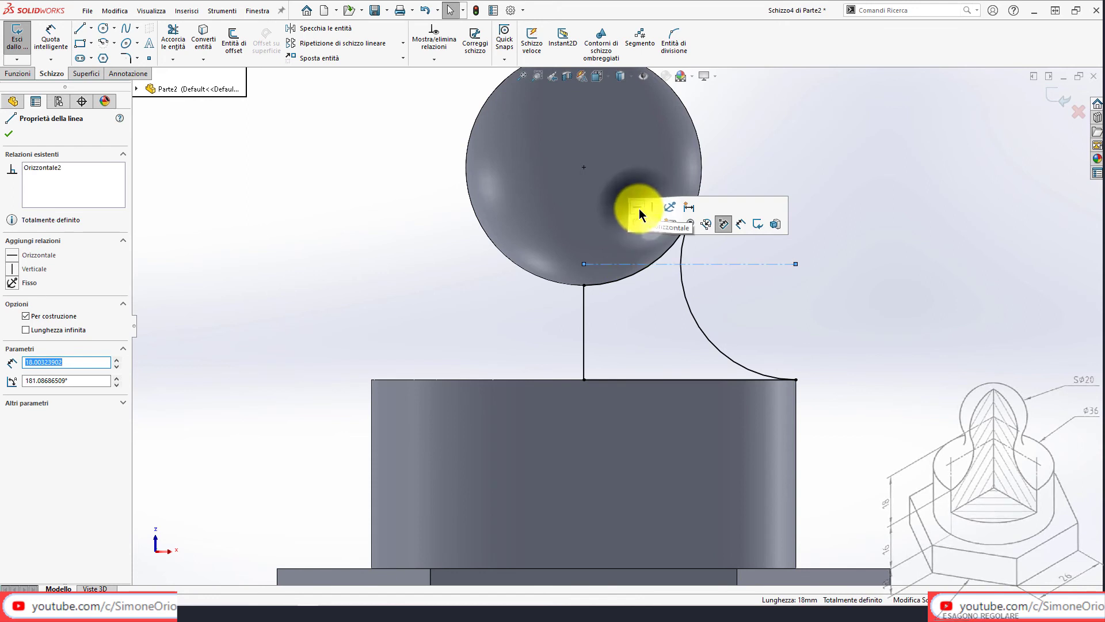
{"action": "left_click", "coordinate": [879, 295]}
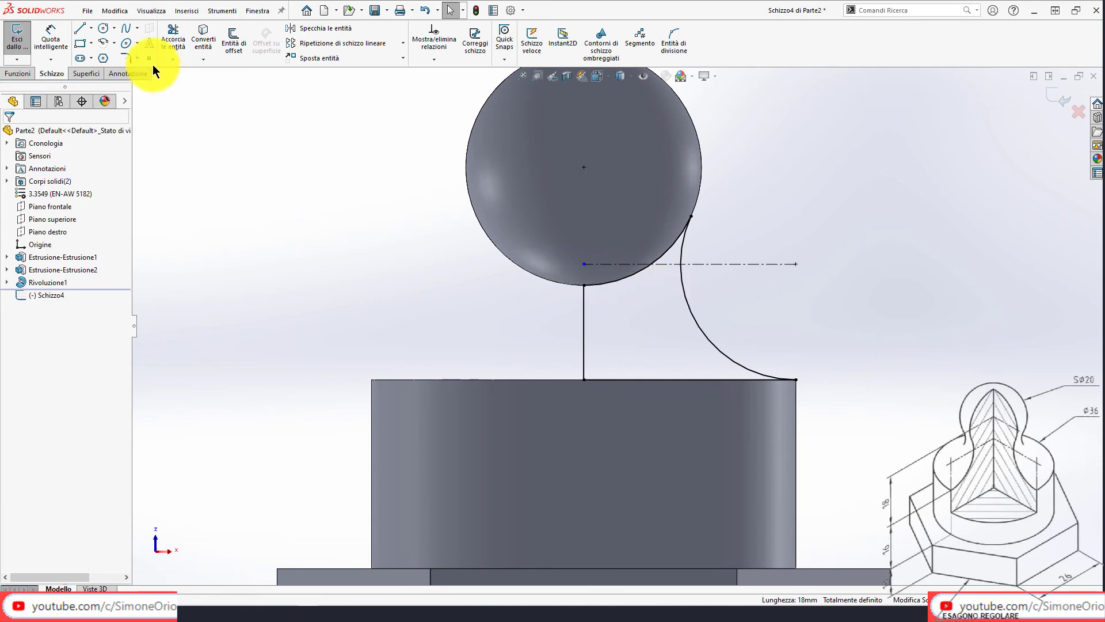
Check the arc's 9.79 mm radius with Smart Dimension without placing a dimension.
{"action": "left_click", "coordinate": [50, 36]}
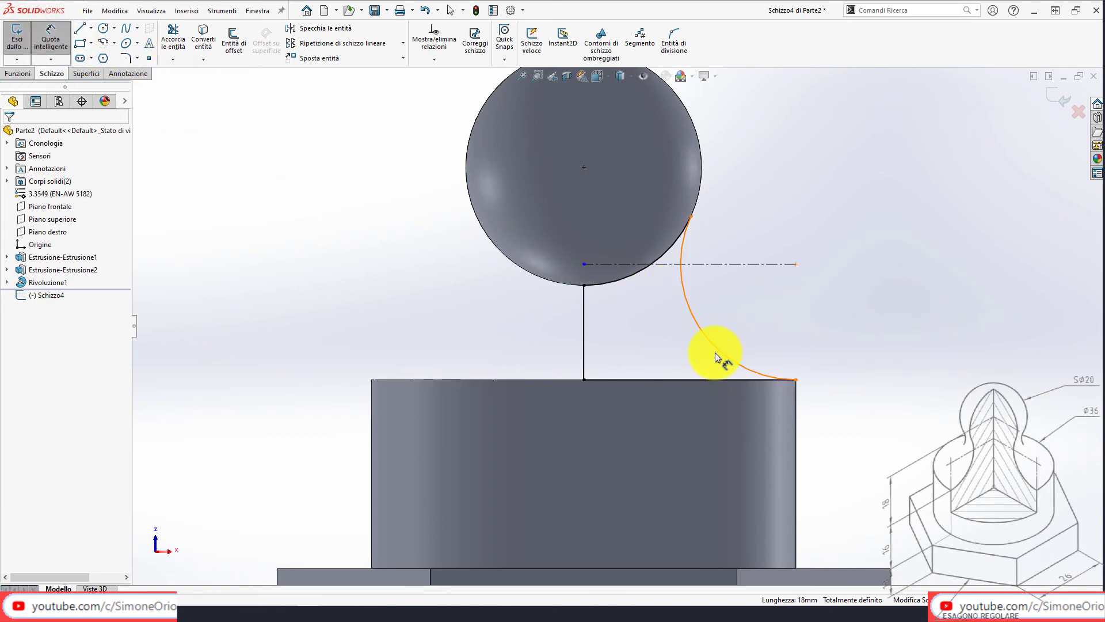
{"action": "left_click", "coordinate": [734, 360]}
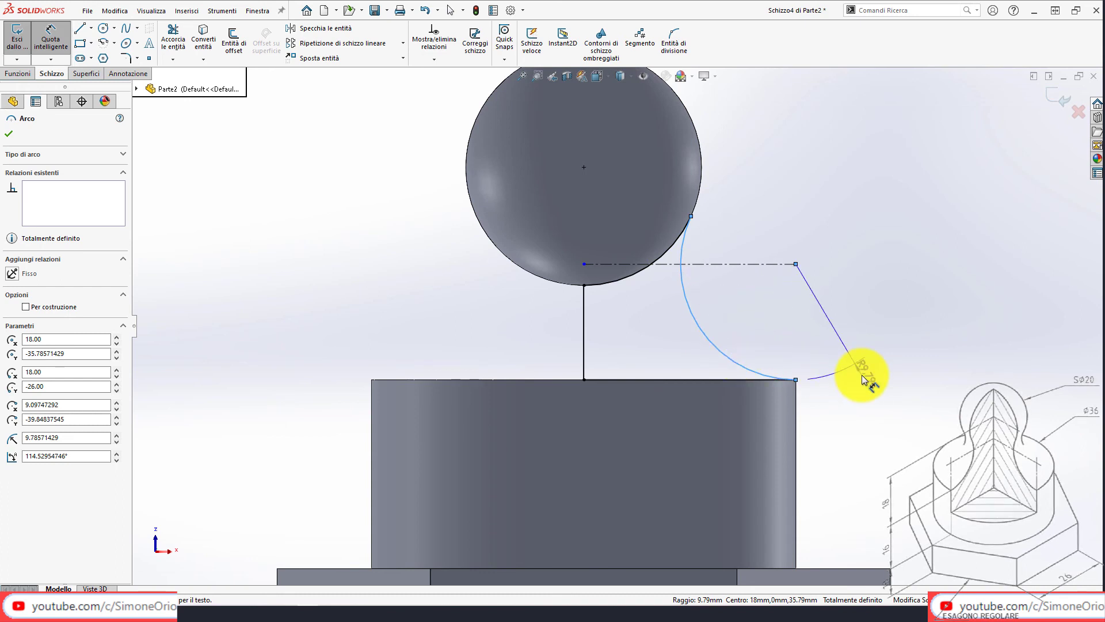
{"action": "key", "text": "Escape"}
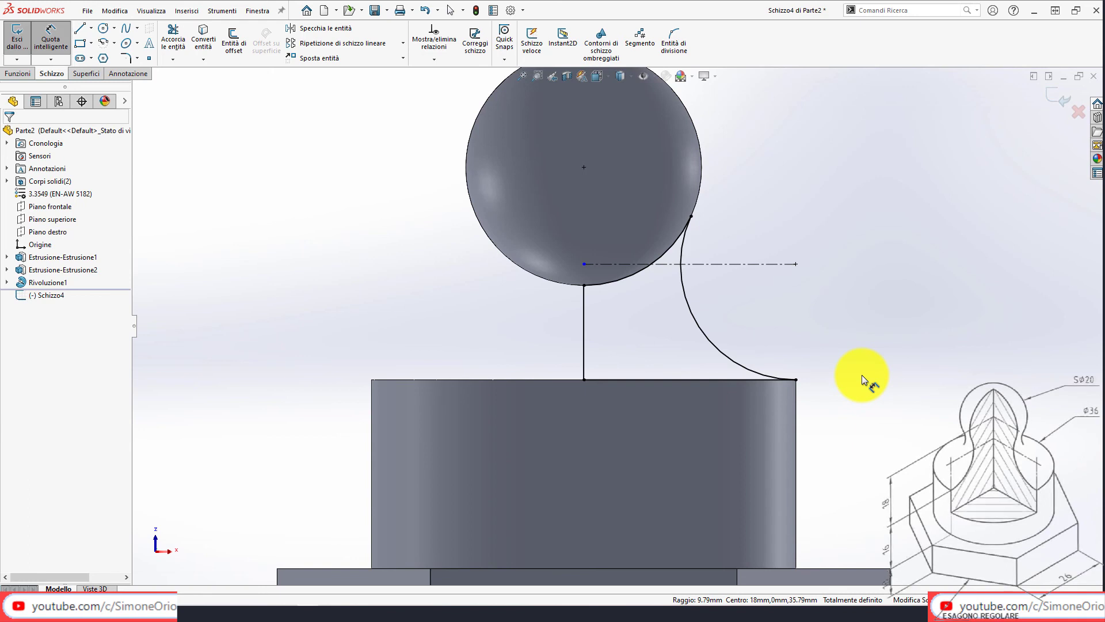
{"action": "middle_click_drag", "start_coordinate": [751, 302], "coordinate": [741, 316]}
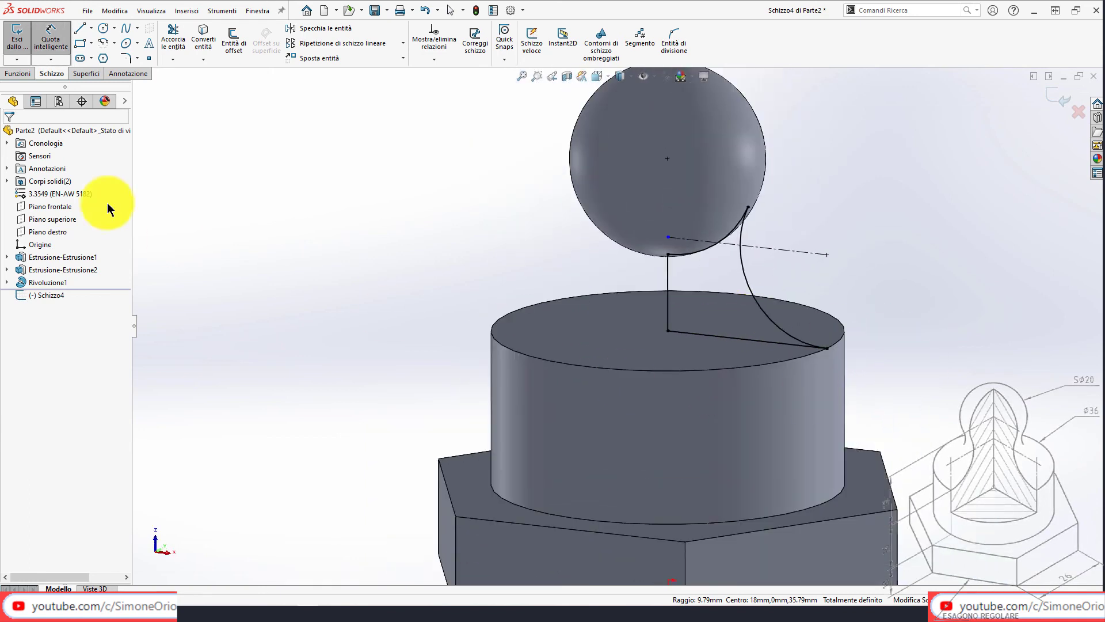
Revolve Schizzo4 about Linea3 instead of Linea5 to create the concave neck Rivoluzione2.
{"action": "left_click", "coordinate": [17, 73]}
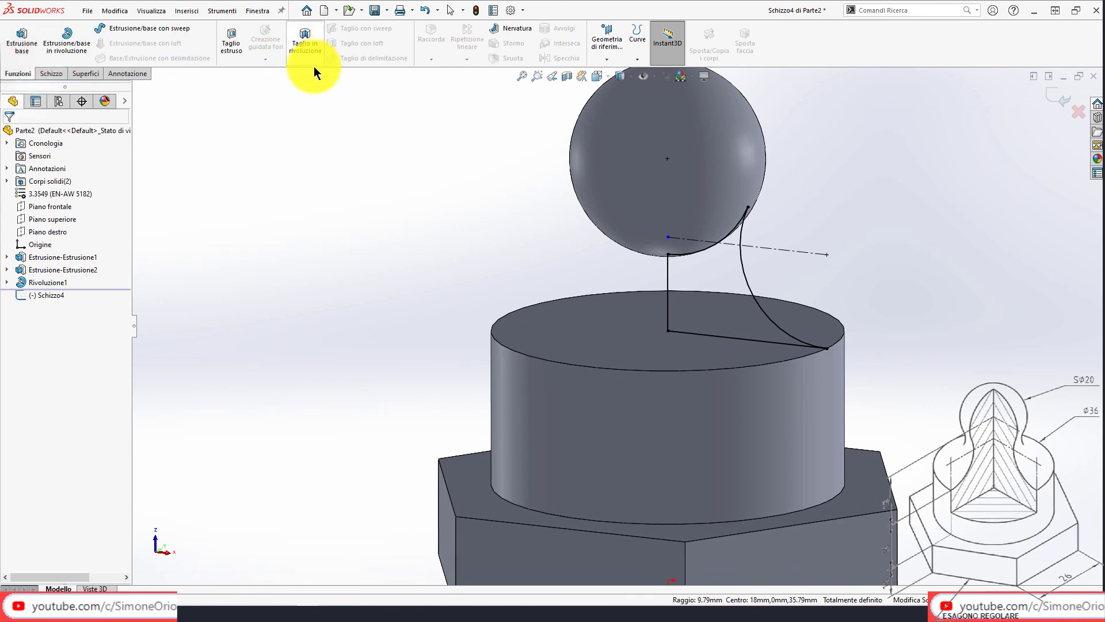
{"action": "left_click", "coordinate": [313, 66]}
{"action": "left_click", "coordinate": [68, 39]}
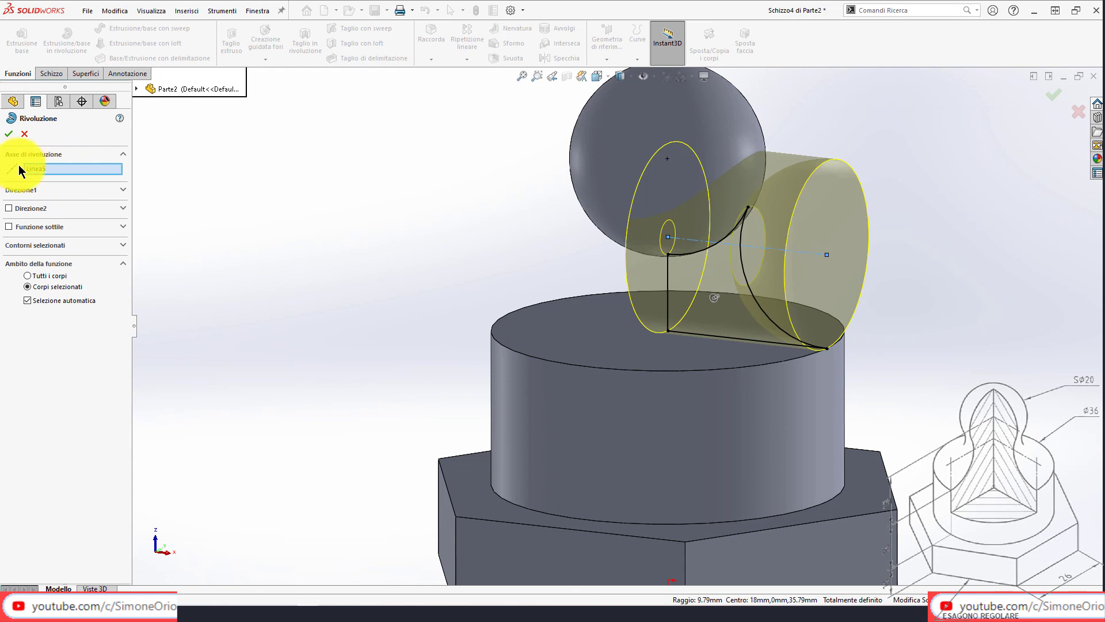
{"action": "left_click", "coordinate": [36, 168]}
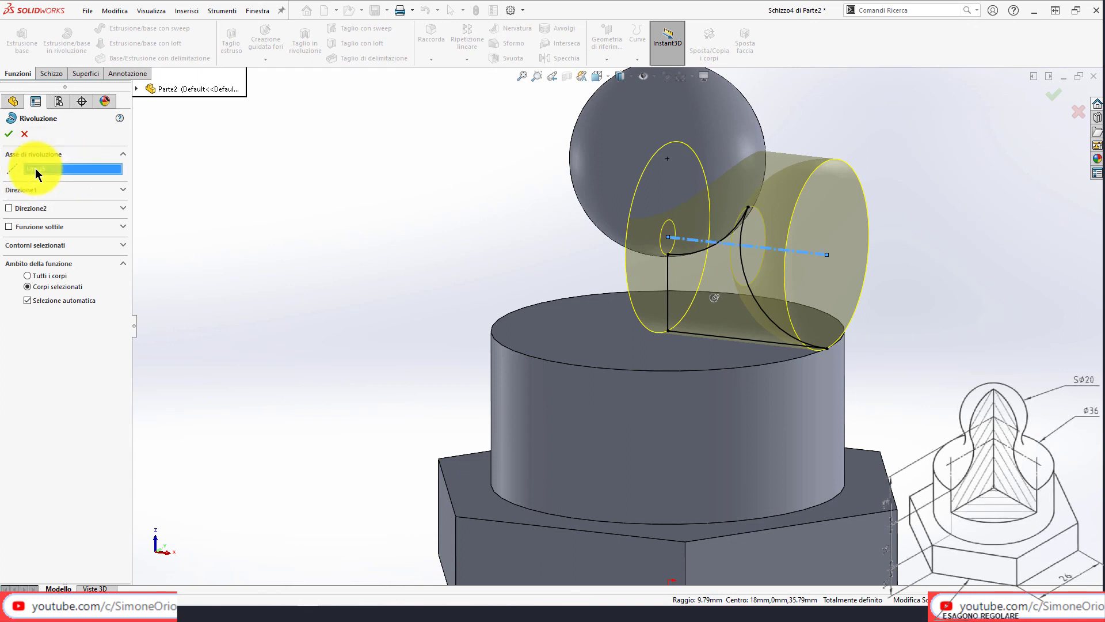
{"action": "key", "text": "Delete"}
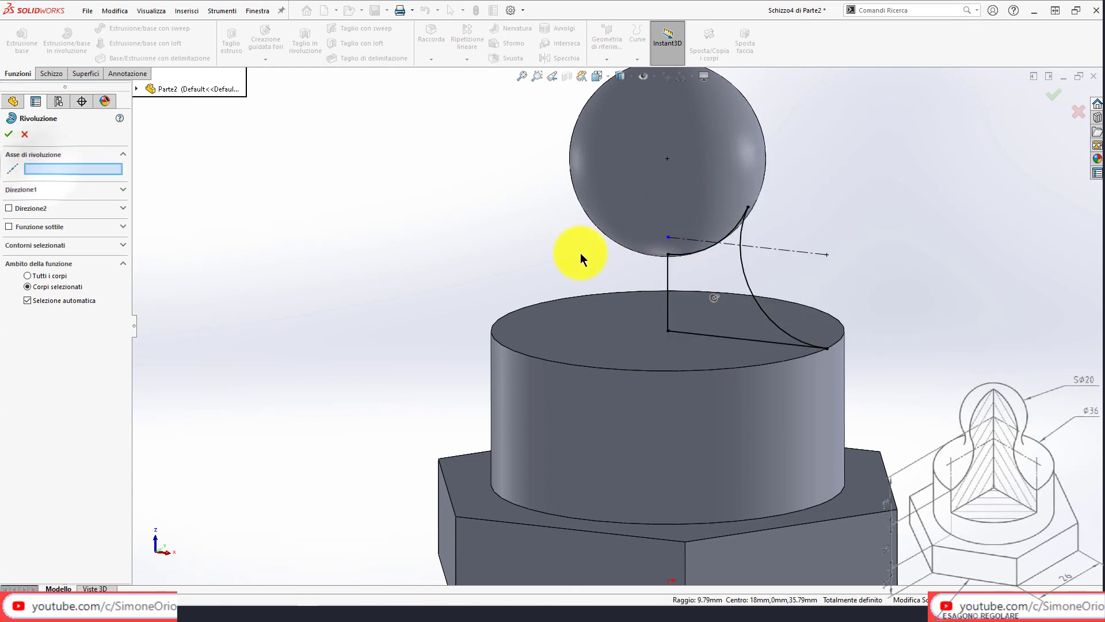
{"action": "left_click", "coordinate": [668, 278]}
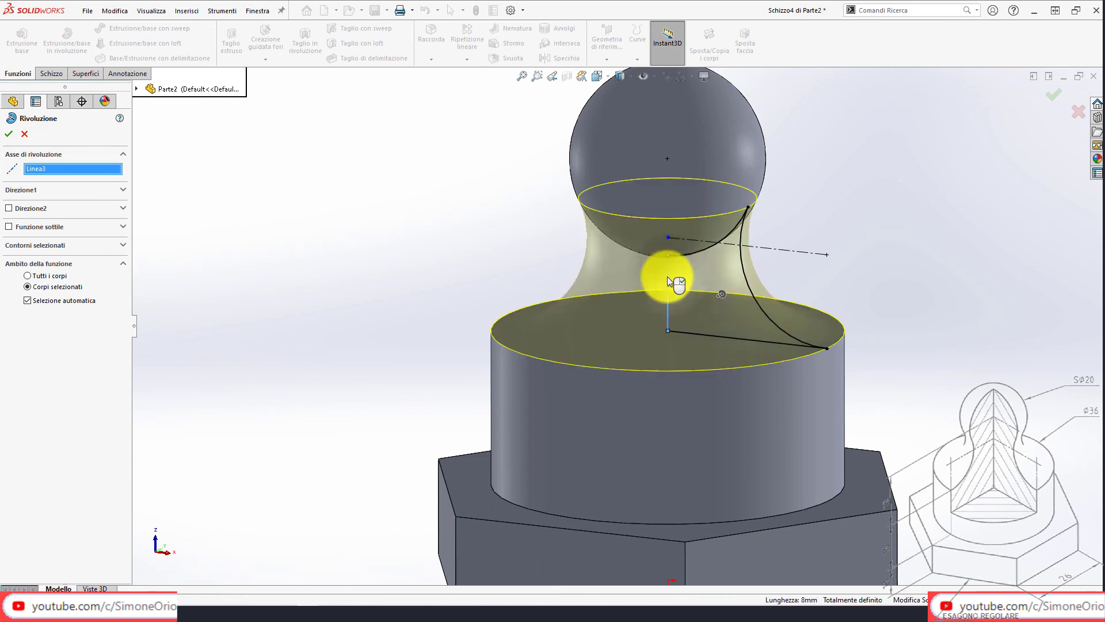
{"action": "left_click", "coordinate": [8, 134]}
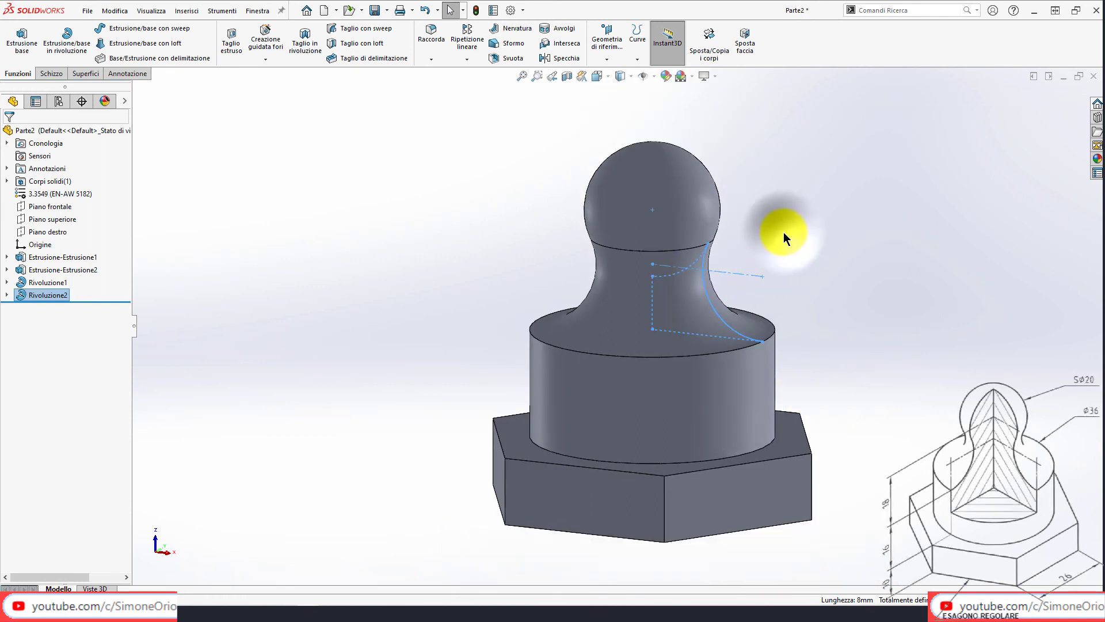
Display the Proprietà di massa report: 110.01 g mass, 41513.67 mm³ volume.
{"action": "middle_click_drag", "start_coordinate": [782, 236], "coordinate": [854, 306]}
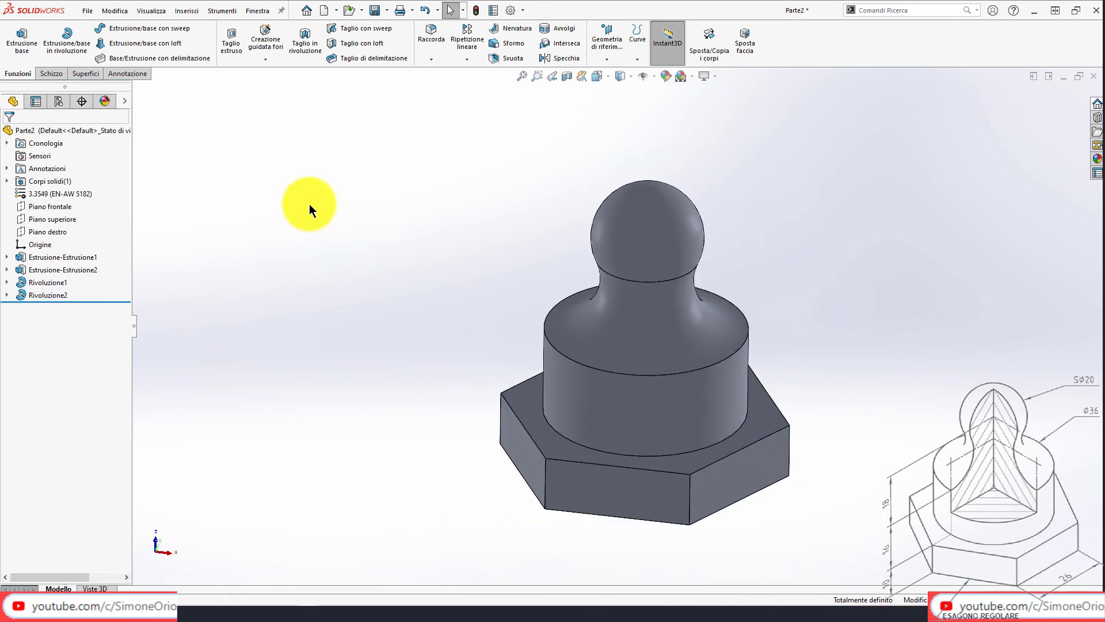
{"action": "left_click", "coordinate": [222, 11]}
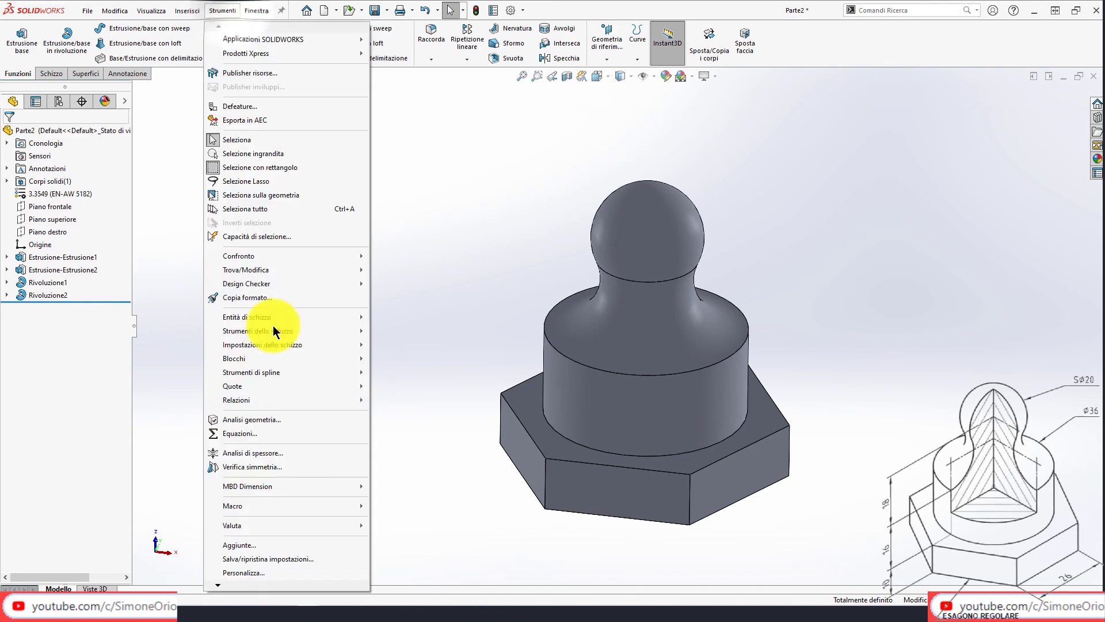
{"action": "mouse_move", "coordinate": [285, 525]}
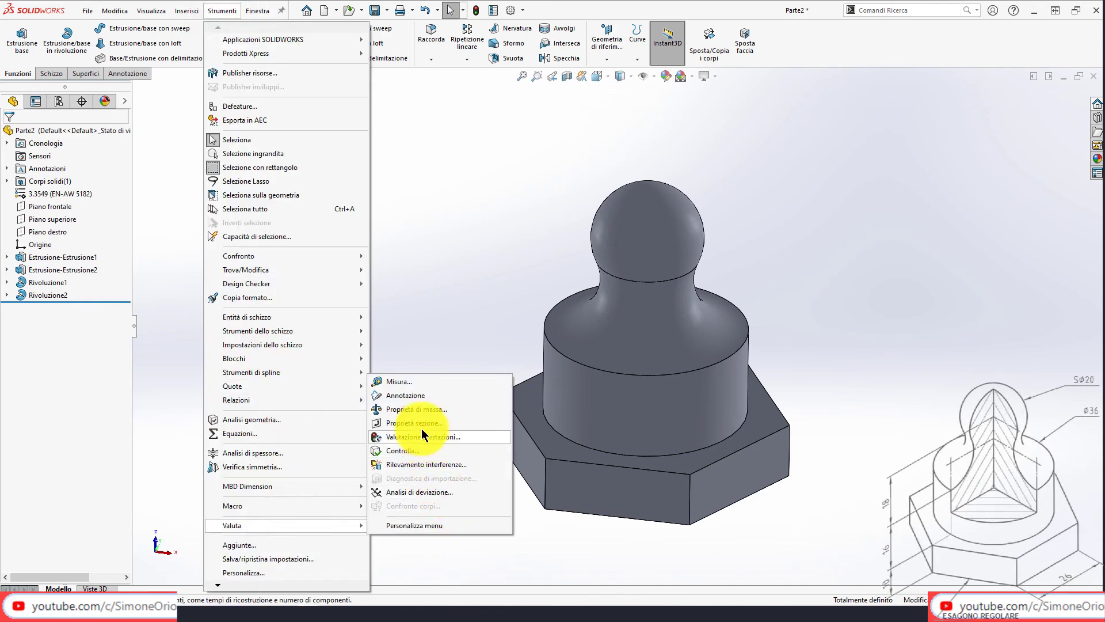
{"action": "left_click", "coordinate": [416, 409]}
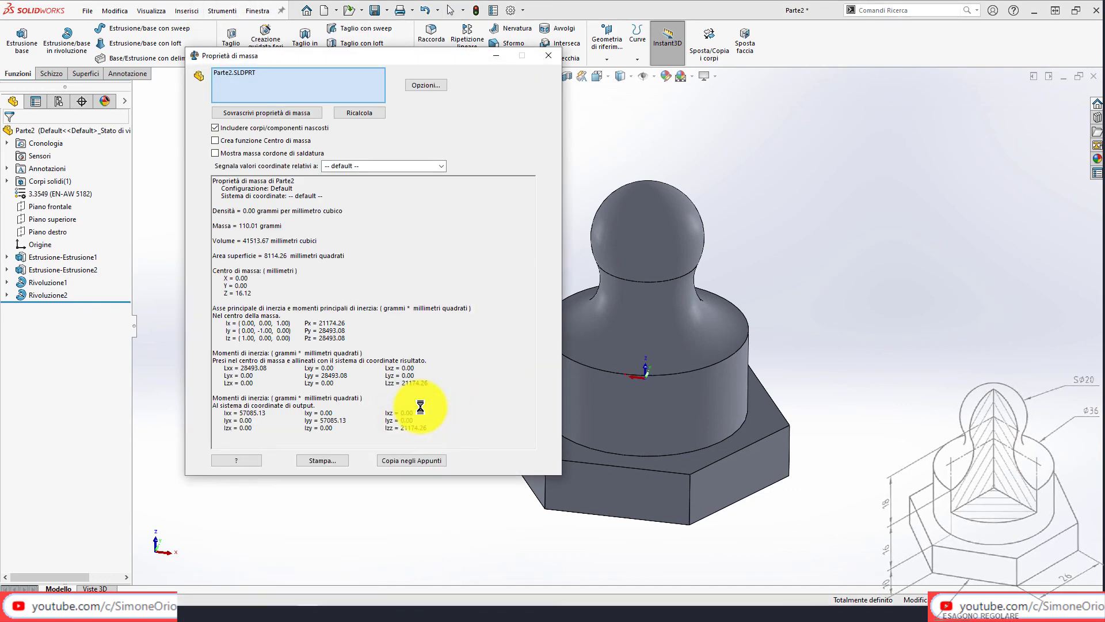